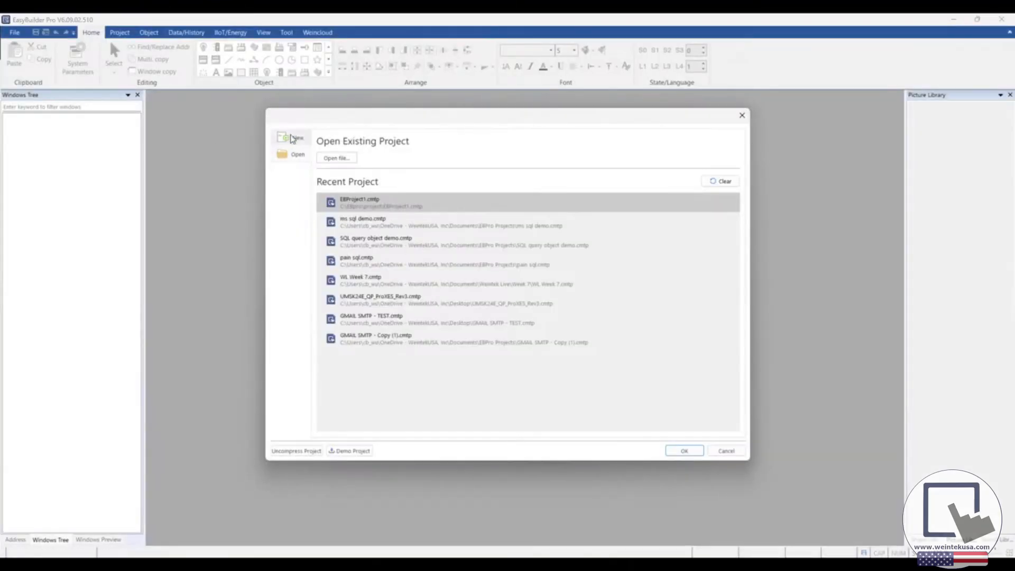
Step: Start a new cMT3092X project and open its recipe database
click(290, 137)
double_click(404, 282)
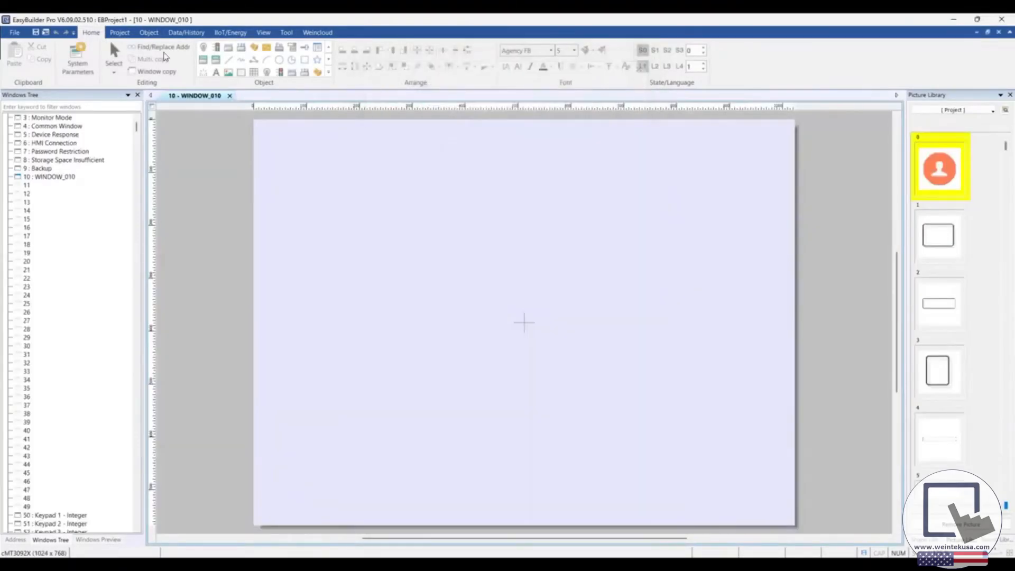
click(186, 32)
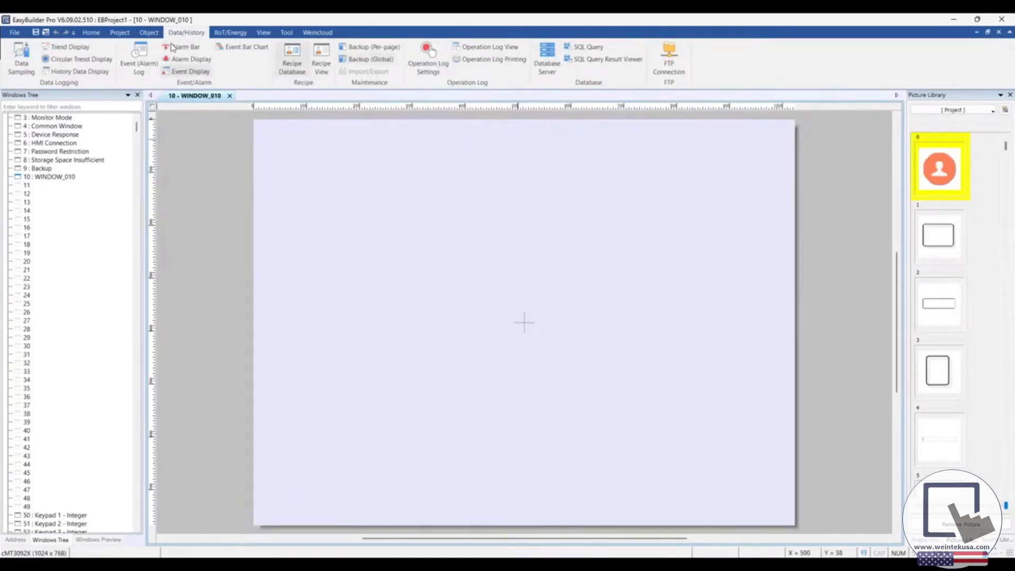
click(291, 66)
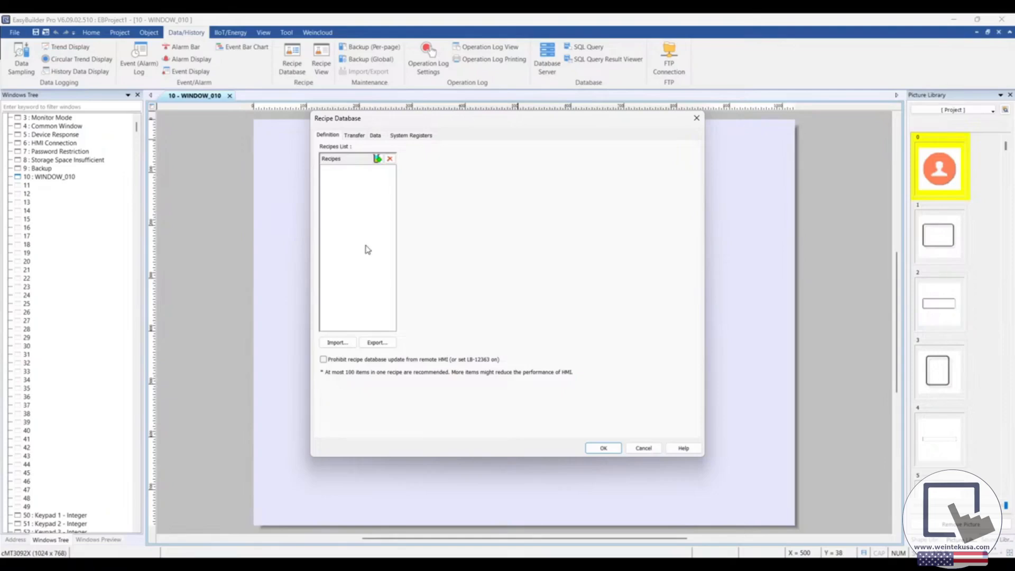
mouse_move(441, 118)
mouse_down()
mouse_move(454, 116)
mouse_move(443, 115)
mouse_up()
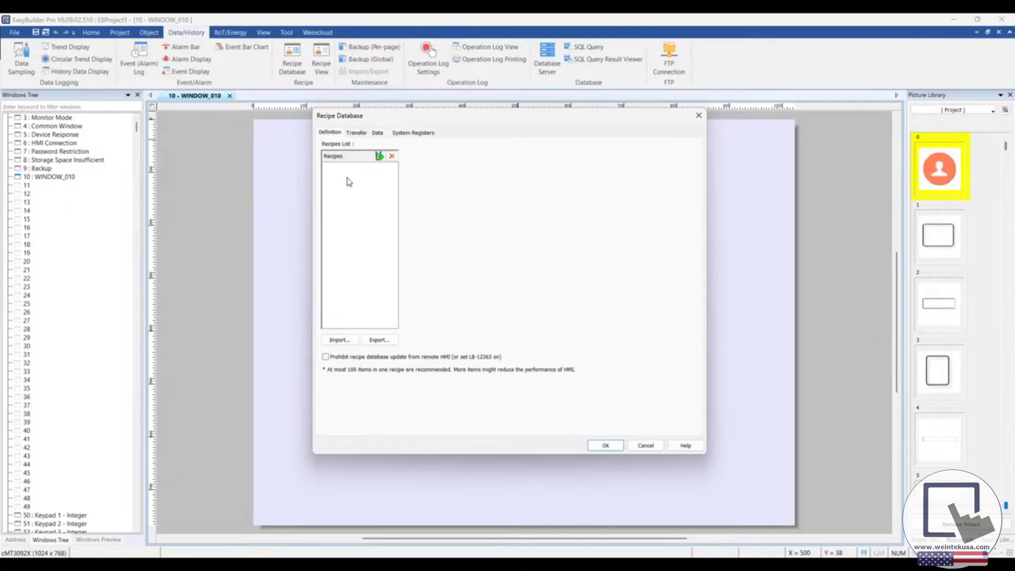
Step: Add a recipe named Inventory and create three new items in its definition
click(379, 156)
text(Inventory)
key(Return)
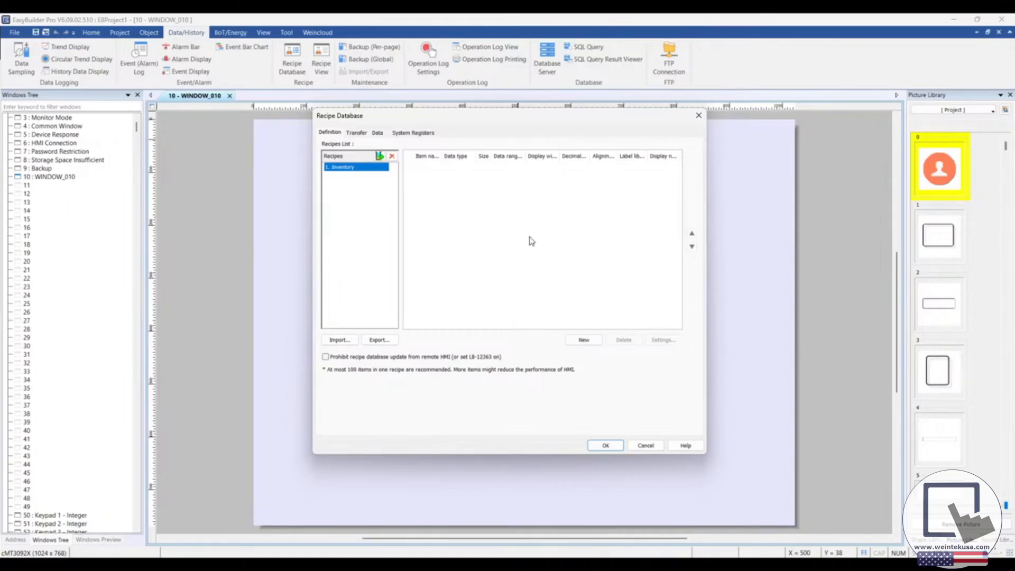
click(582, 344)
click(581, 344)
click(582, 344)
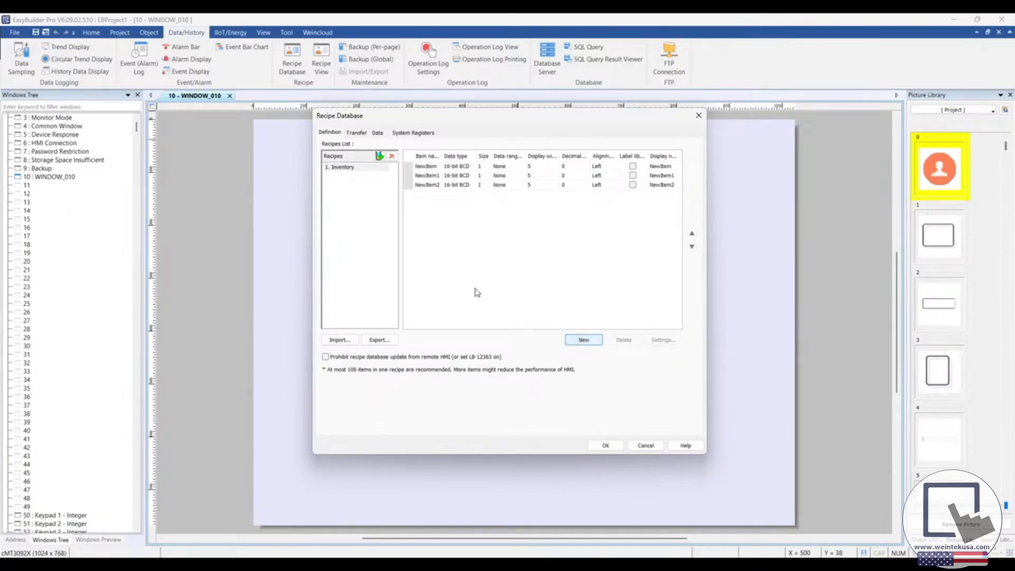
Step: Rename the first Inventory item as ItemNumber and set its display type to 16-bit Unsigned
click(407, 167)
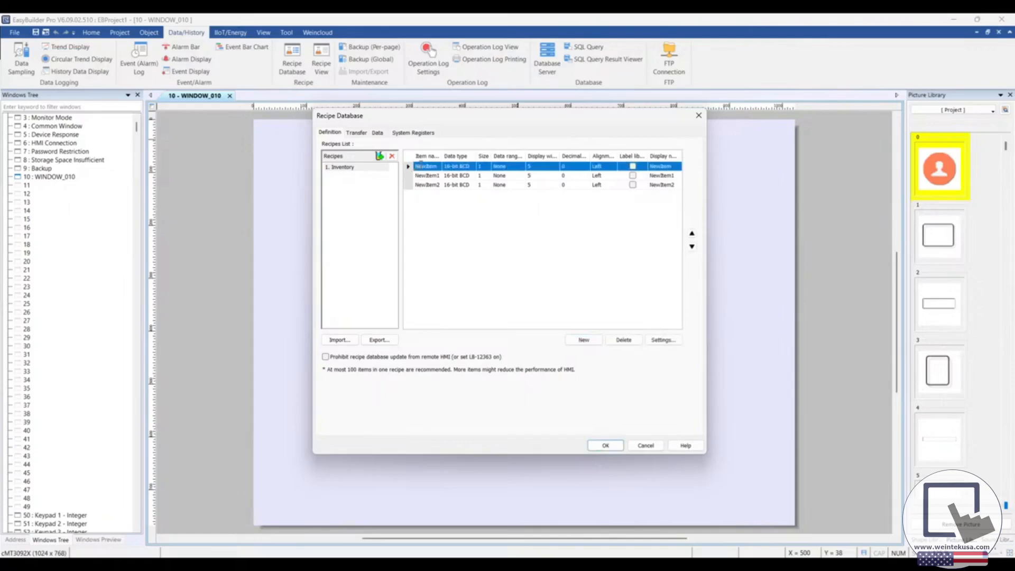
double_click(409, 169)
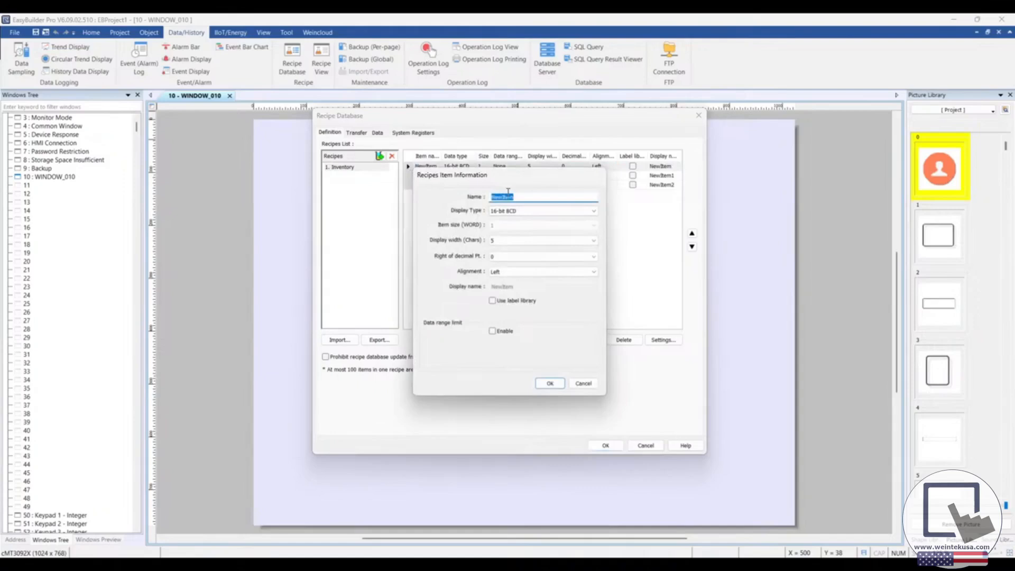
text(ItemNumber)
key(Left)
key(Left)
key(Left)
key(Left)
key(Left)
key(Left)
click(545, 212)
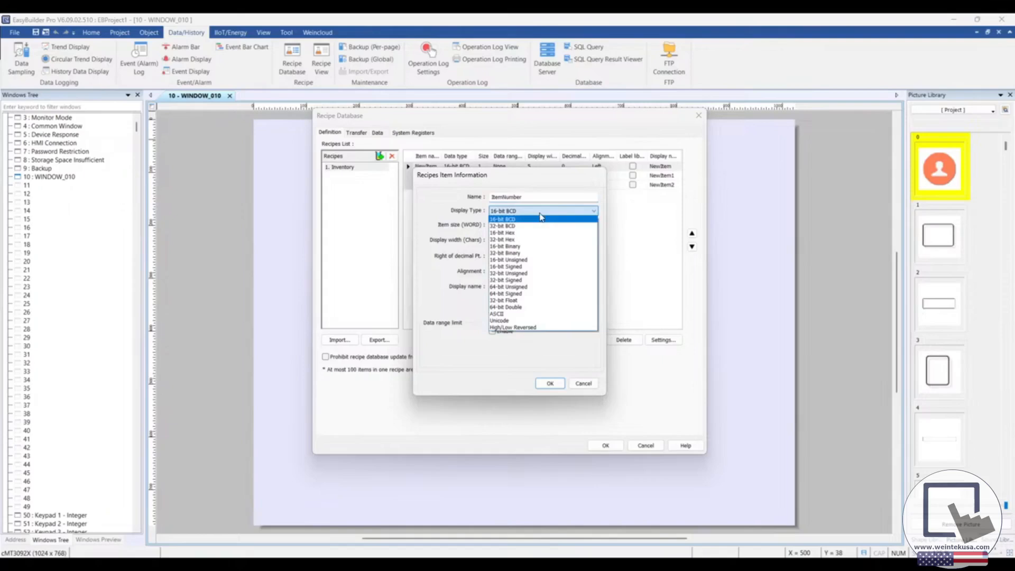
click(544, 260)
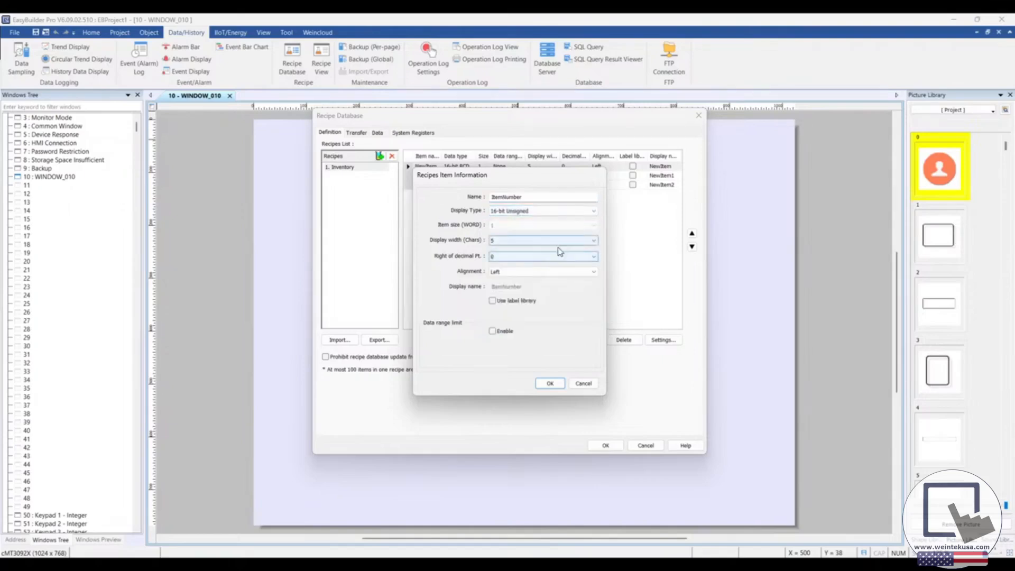
click(550, 383)
Step: Define the second Inventory item as ItemName with display type ASCII, item size 10 words and display width 20 characters
click(410, 176)
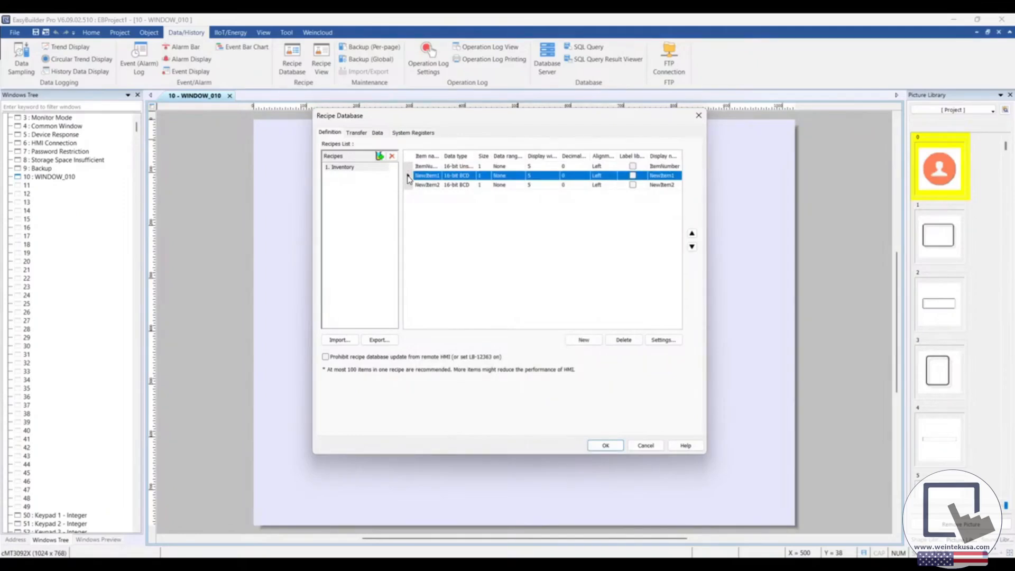
double_click(408, 179)
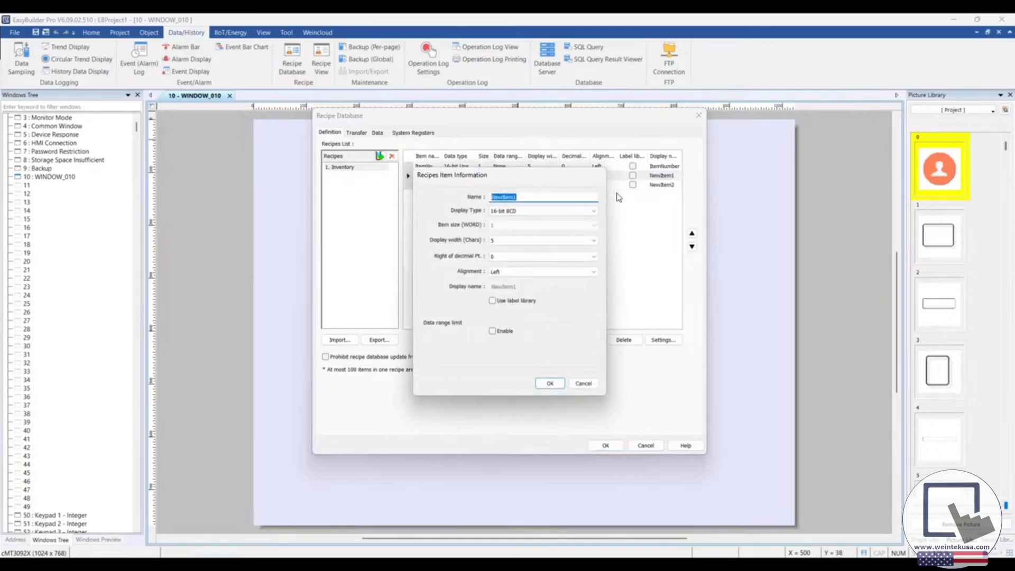
text(ItemName)
click(534, 211)
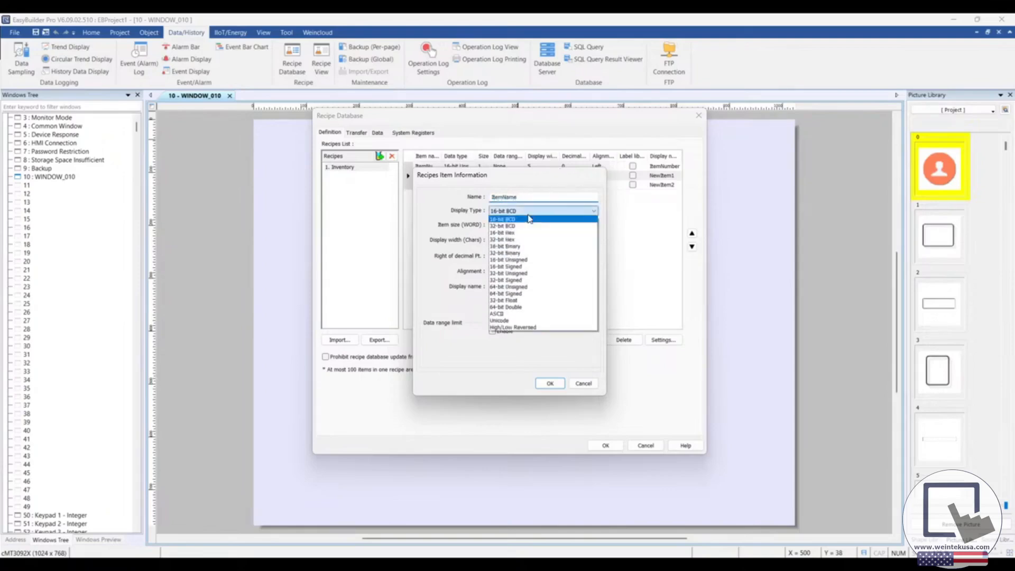
click(502, 313)
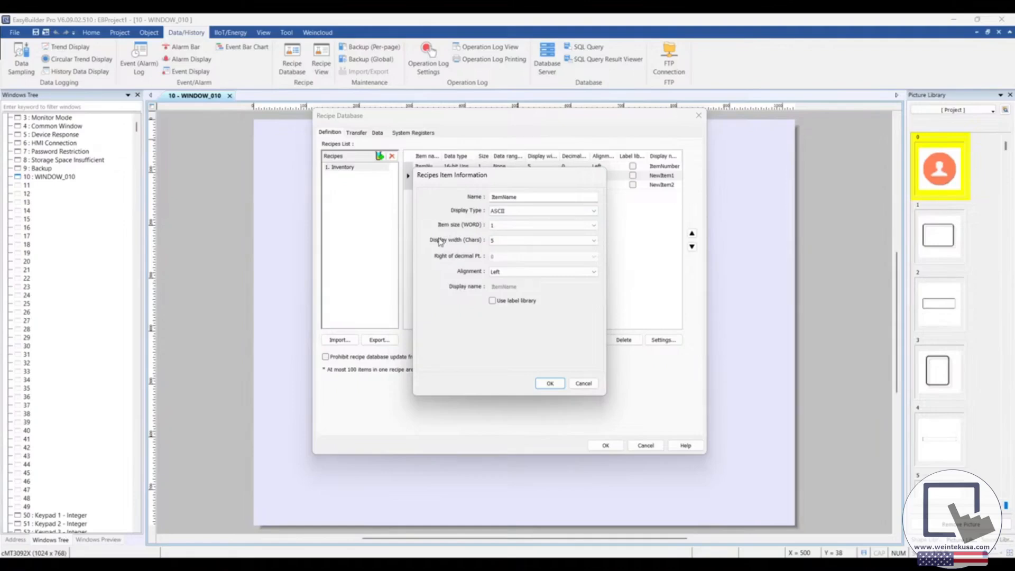
click(522, 227)
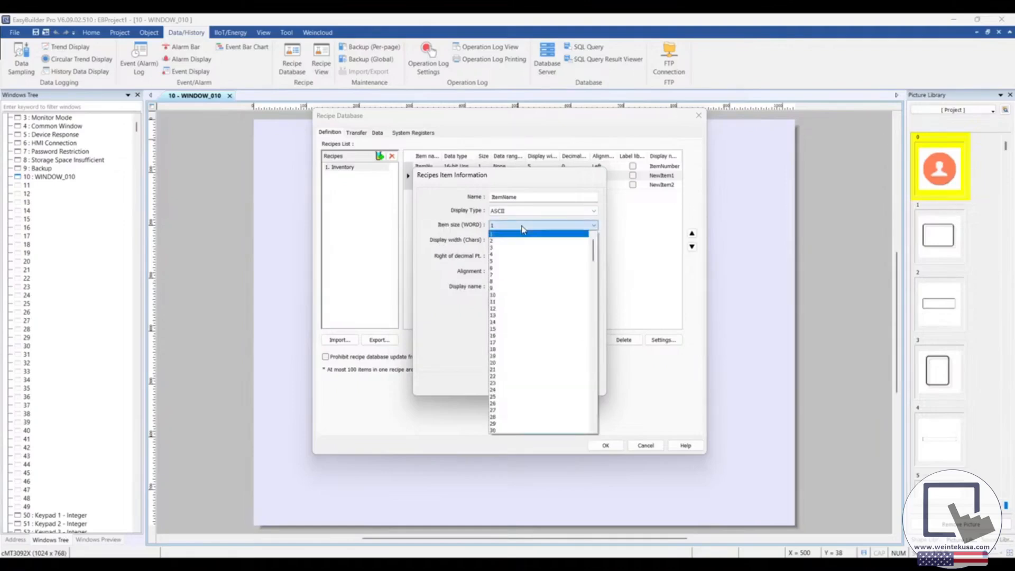
click(513, 295)
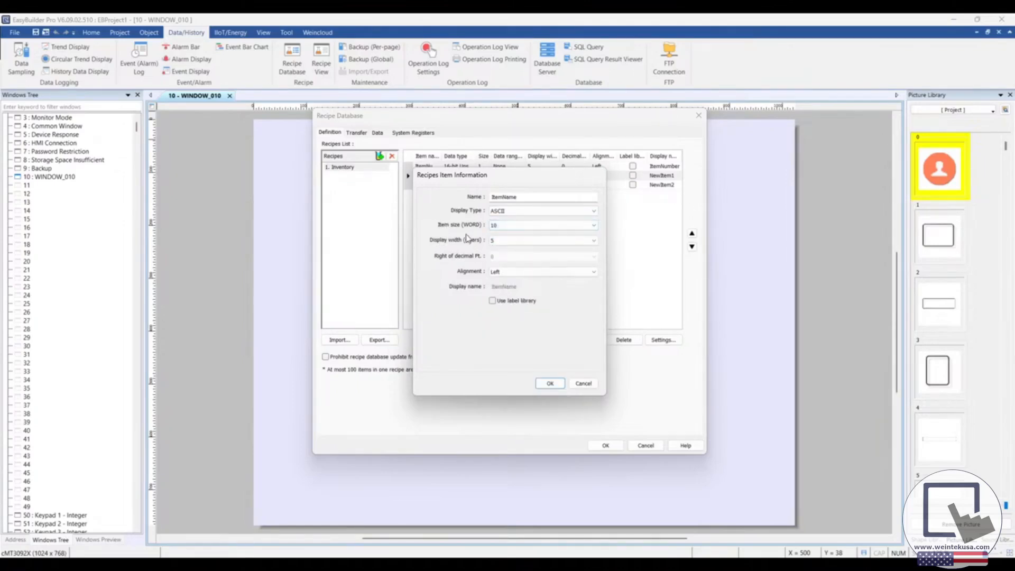
click(504, 243)
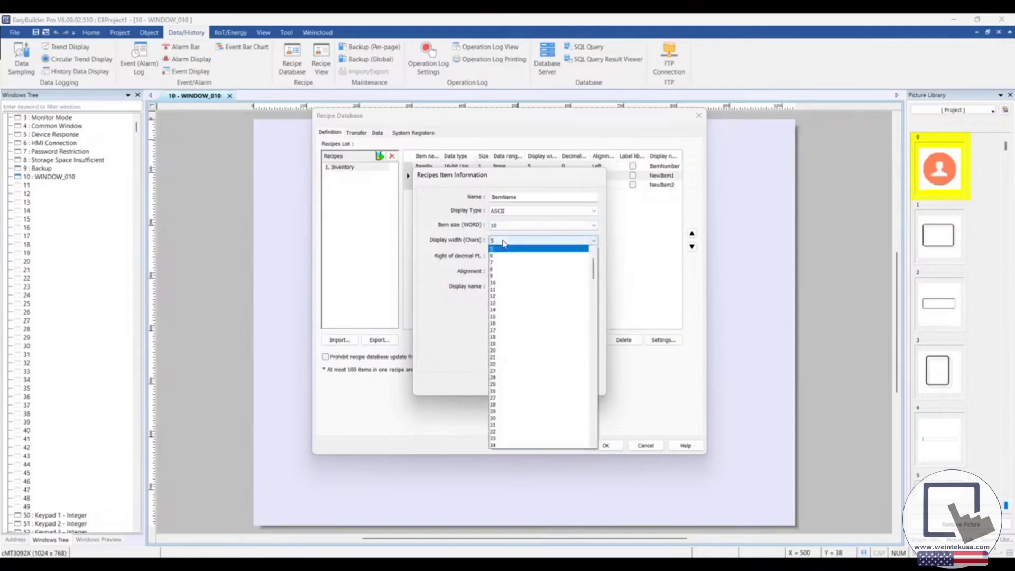
click(506, 352)
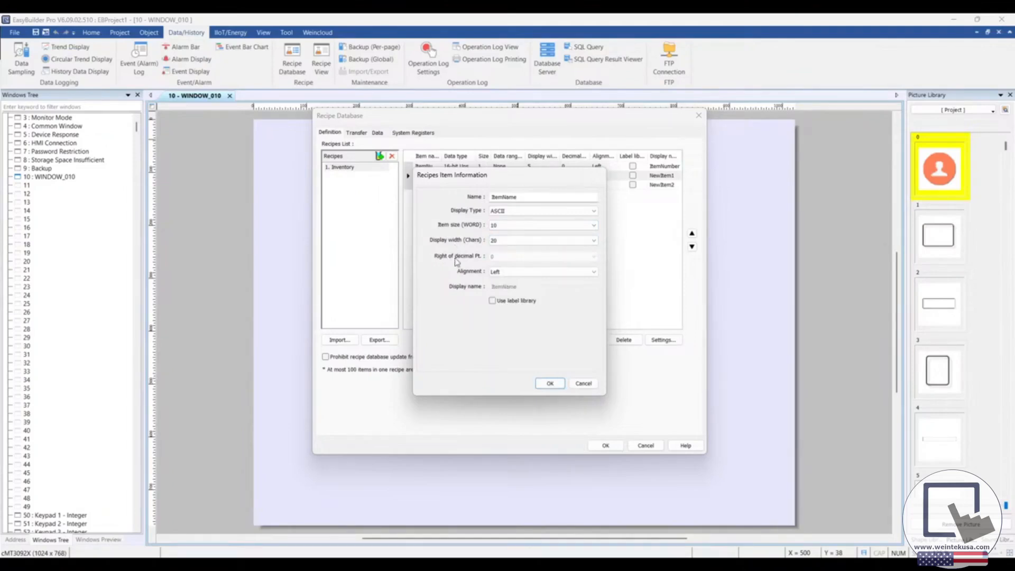
click(550, 383)
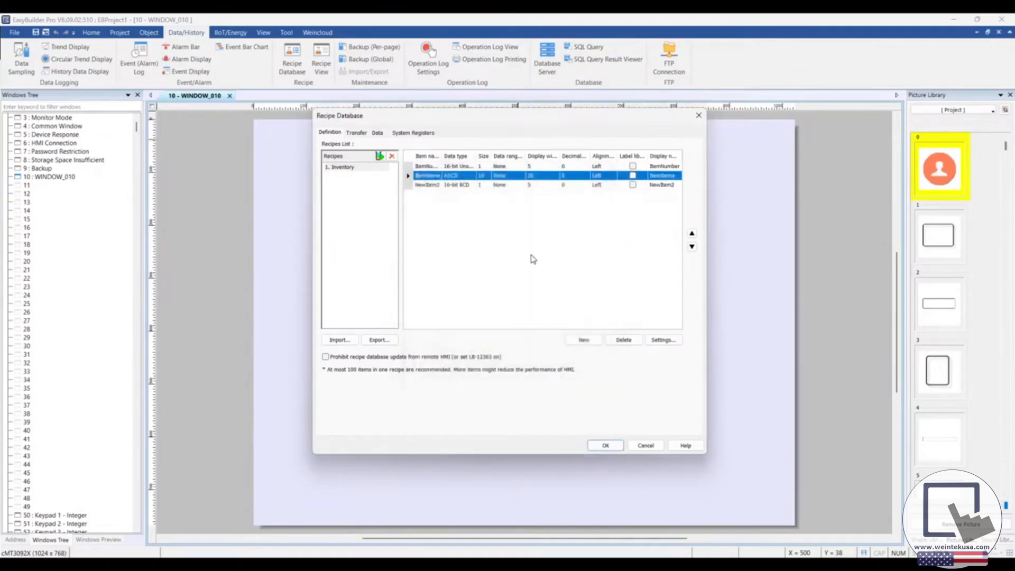
Step: Rename the third Inventory item as Qty and set its display type to 16-bit Unsigned
click(411, 186)
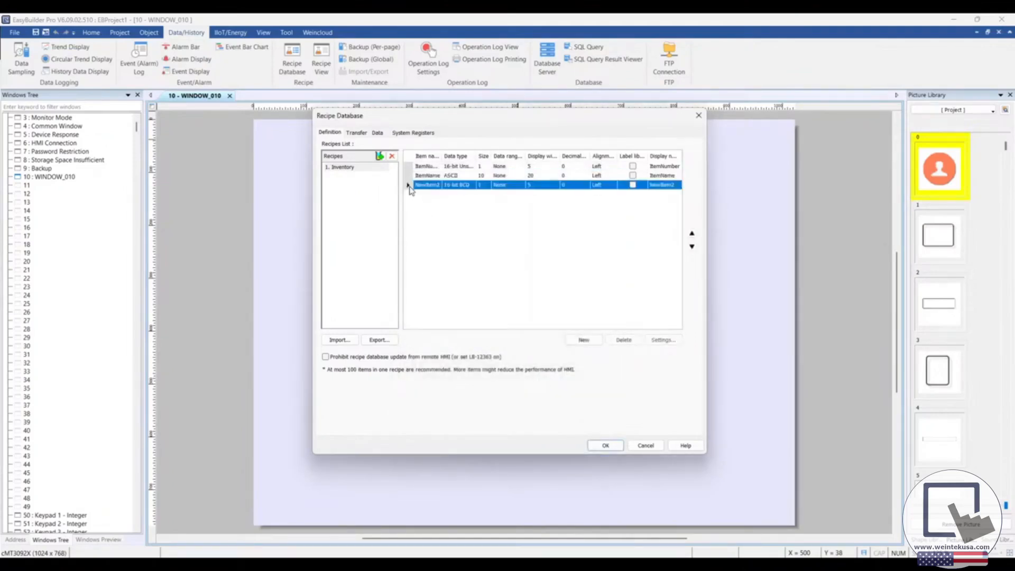
double_click(411, 188)
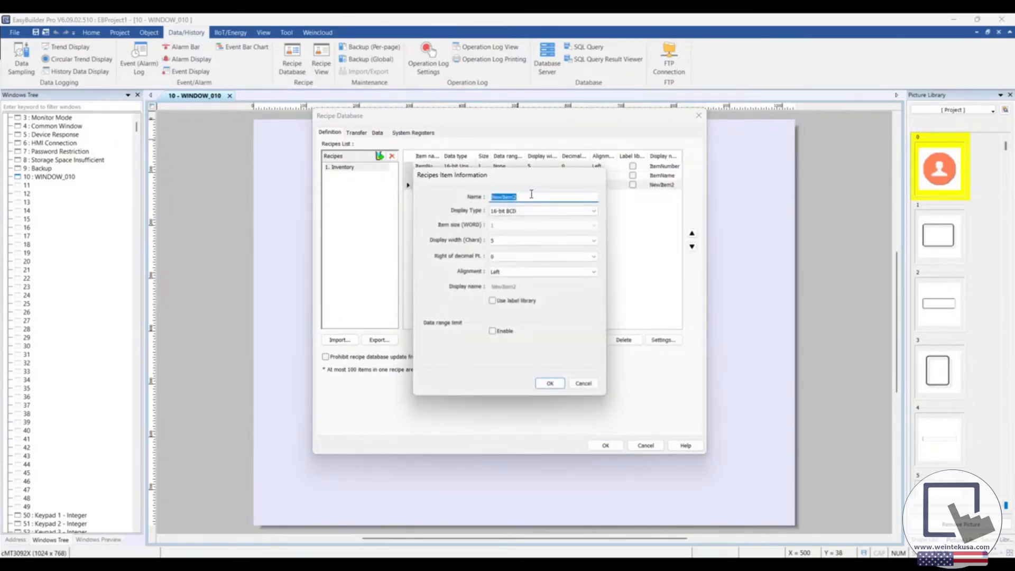
text(Qty)
click(526, 213)
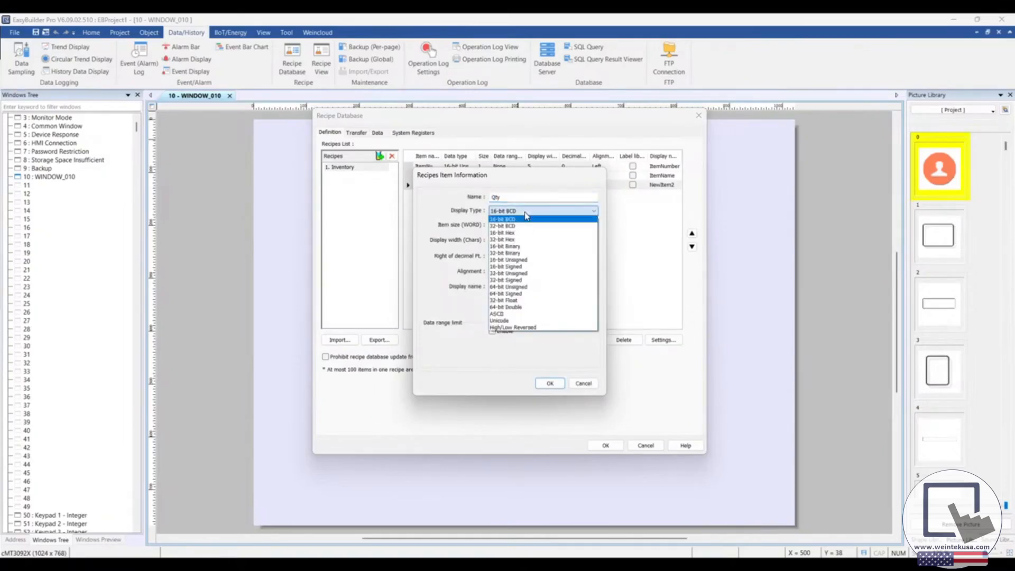
click(528, 261)
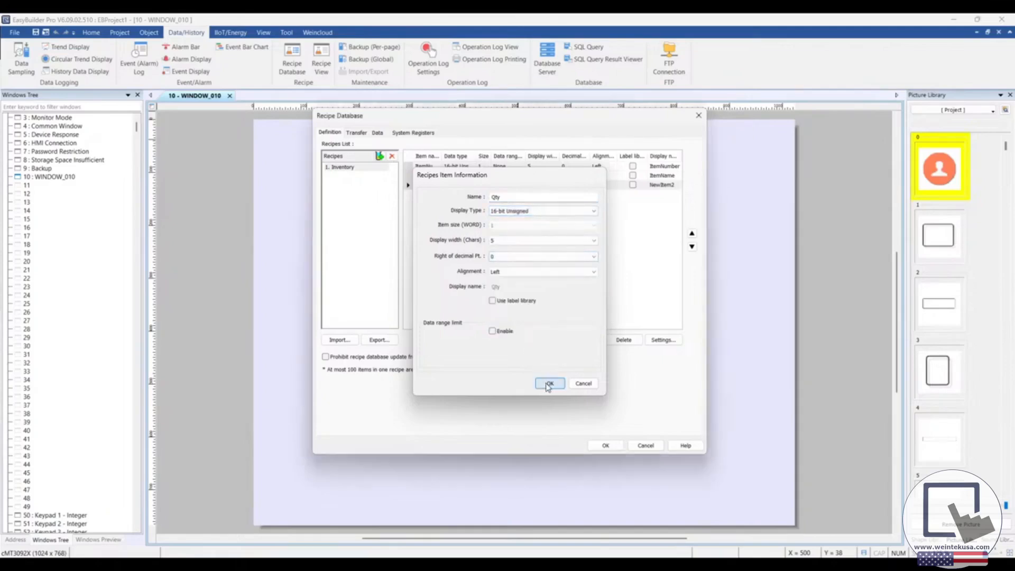
click(550, 384)
click(510, 268)
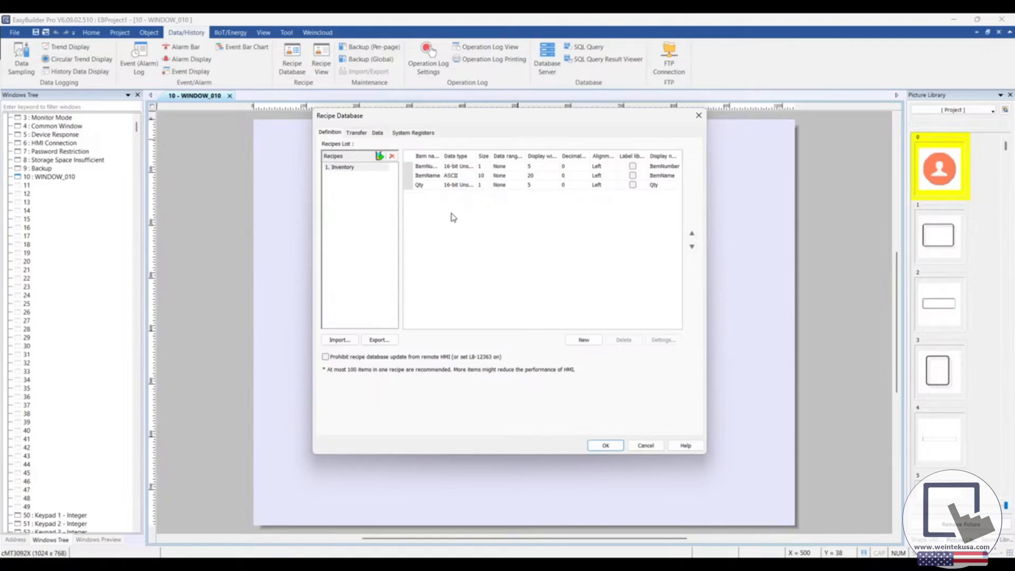
Step: Enable transfer for the Inventory recipe to examine its options, and disable it again
click(355, 133)
click(407, 147)
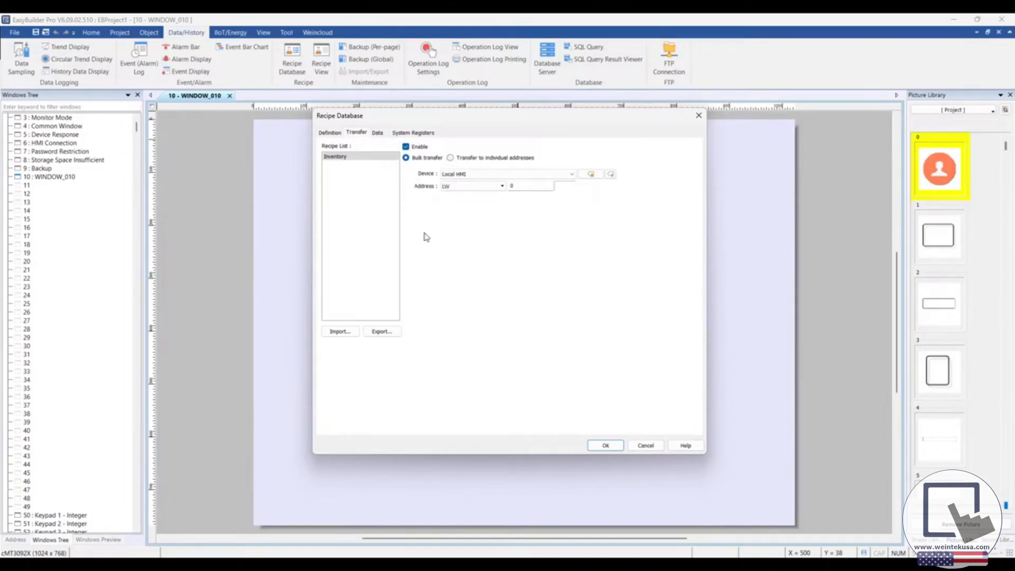
click(406, 147)
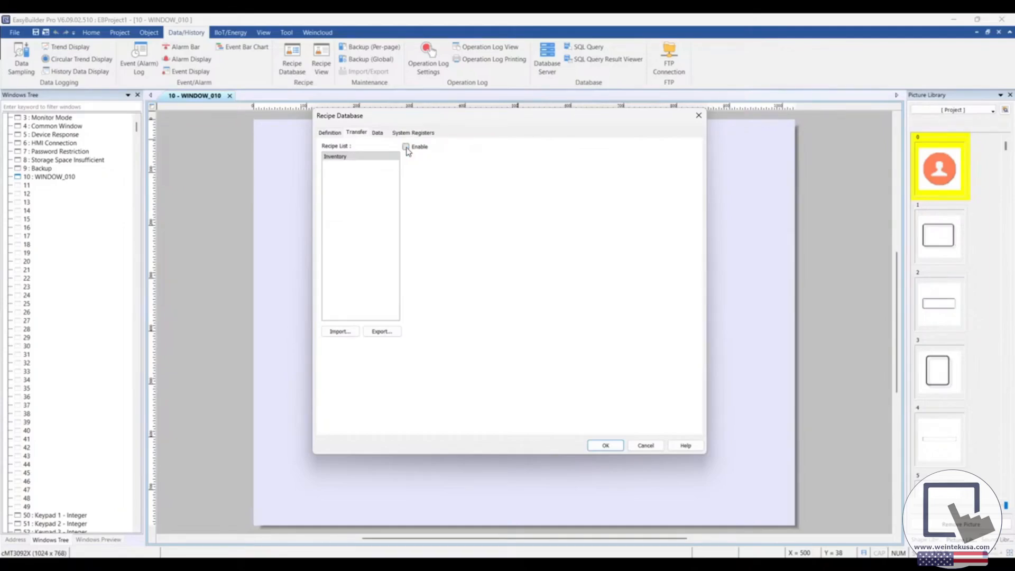
Step: Add three new data records to the Inventory recipe
click(377, 133)
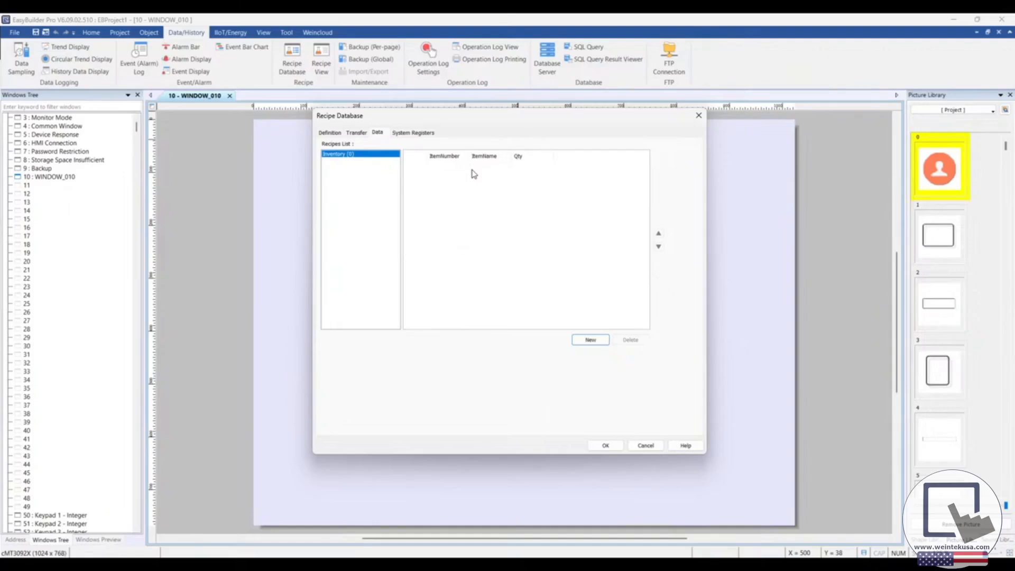
double_click(592, 341)
click(593, 342)
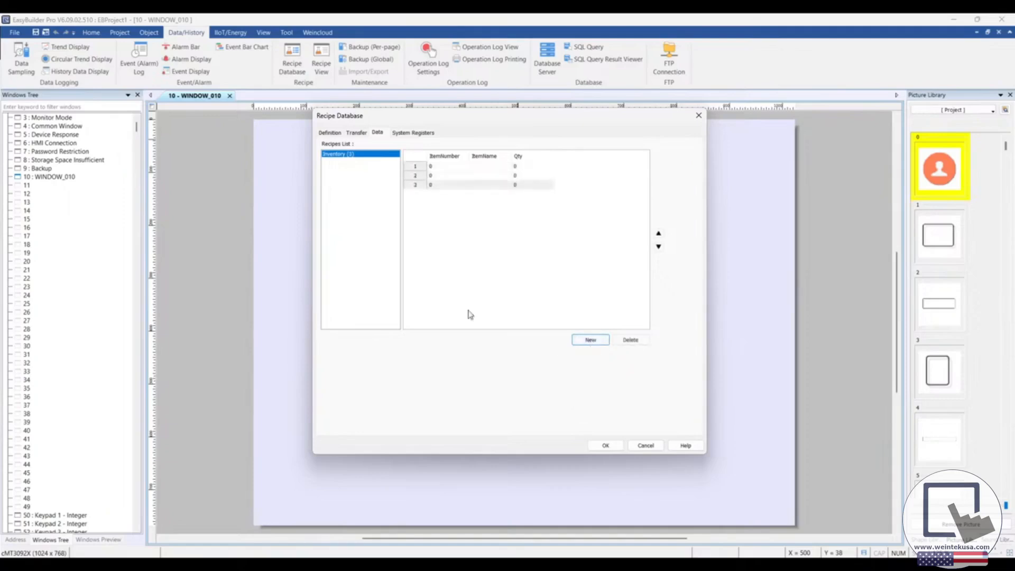
Step: Fill the first Inventory record with ItemNumber 1, ItemName Saw Cleaver and Qty 8
double_click(437, 163)
text(1)
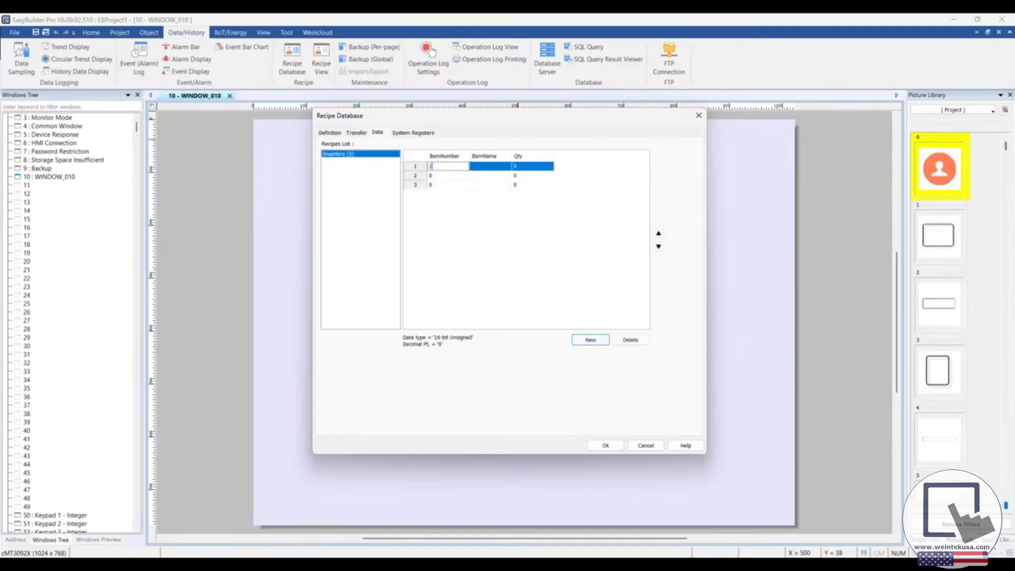
click(487, 165)
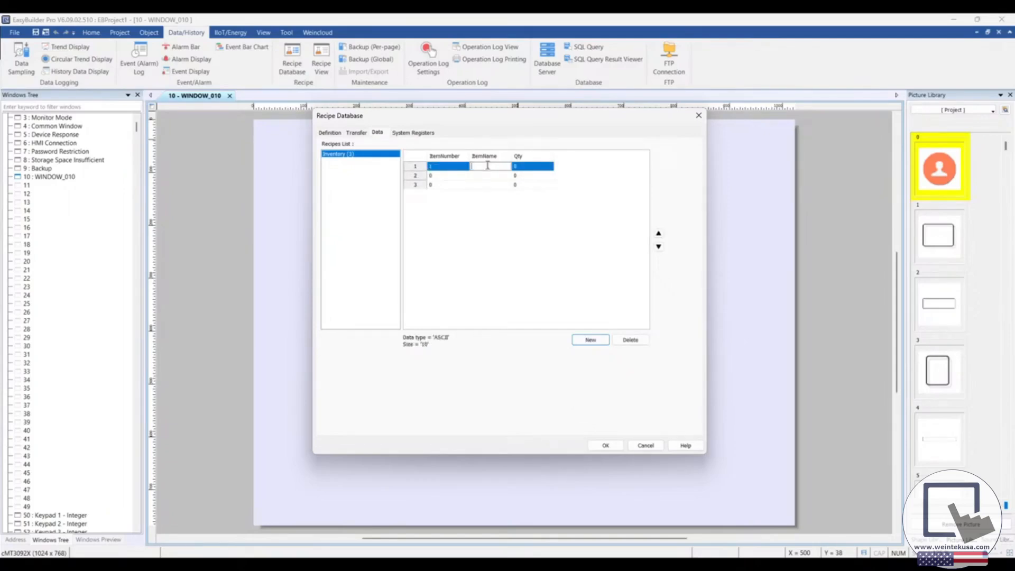
text(Saw Cleaver)
click(529, 166)
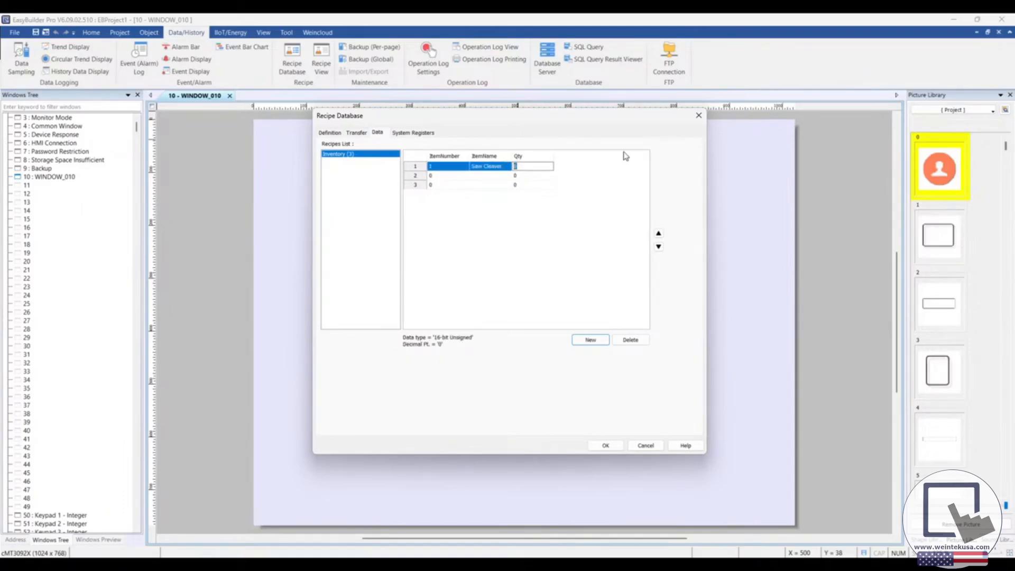
text(8)
Step: Fill the second Inventory record with ItemNumber 2, ItemName Threaded Cane and Qty 6
click(445, 176)
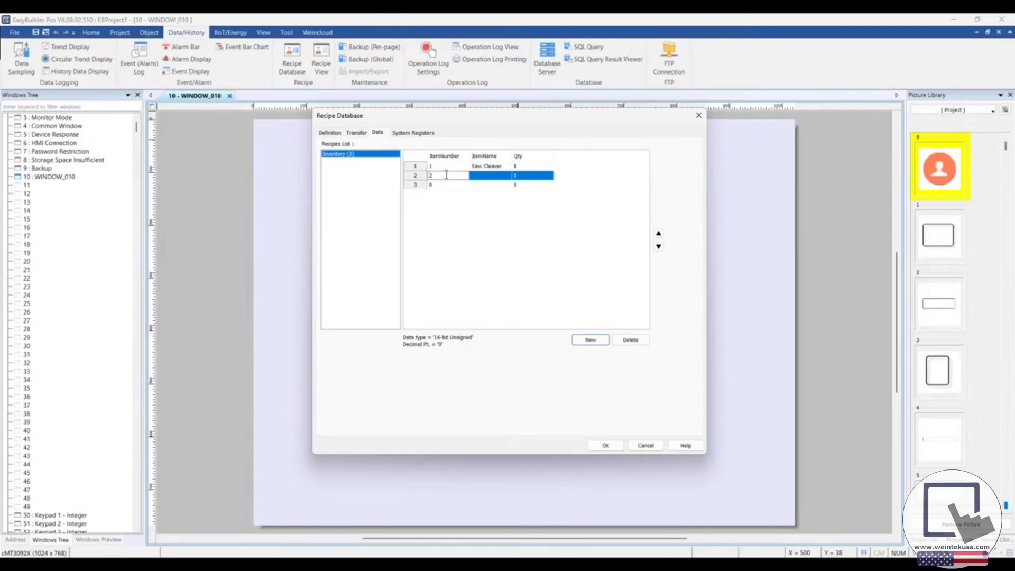
click(474, 176)
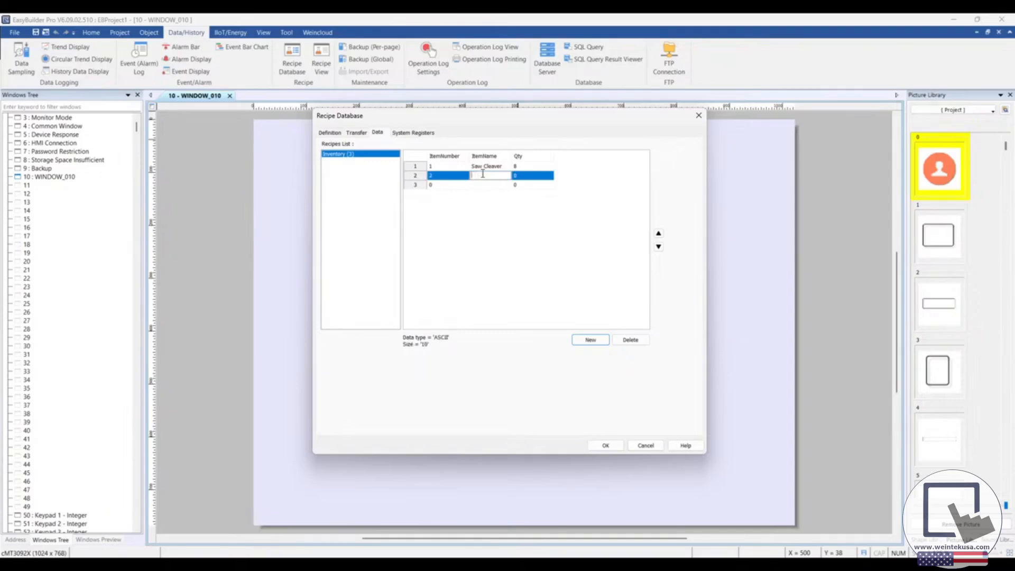
text(Threaded Cane)
key(Tab)
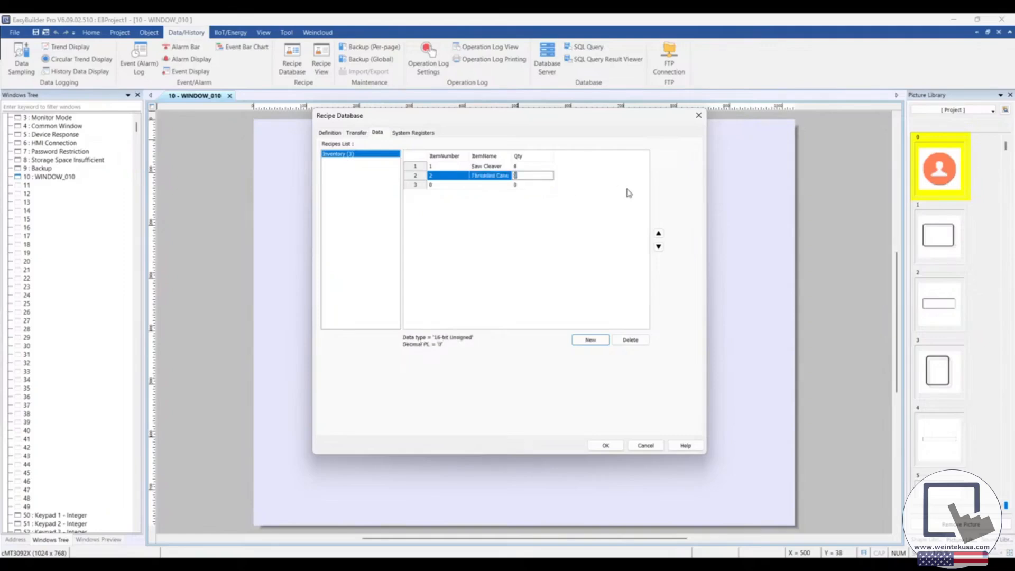
text(6)
Step: Fill the third Inventory record with ItemNumber 3, ItemName Whirligig Saw and Qty 2
click(444, 185)
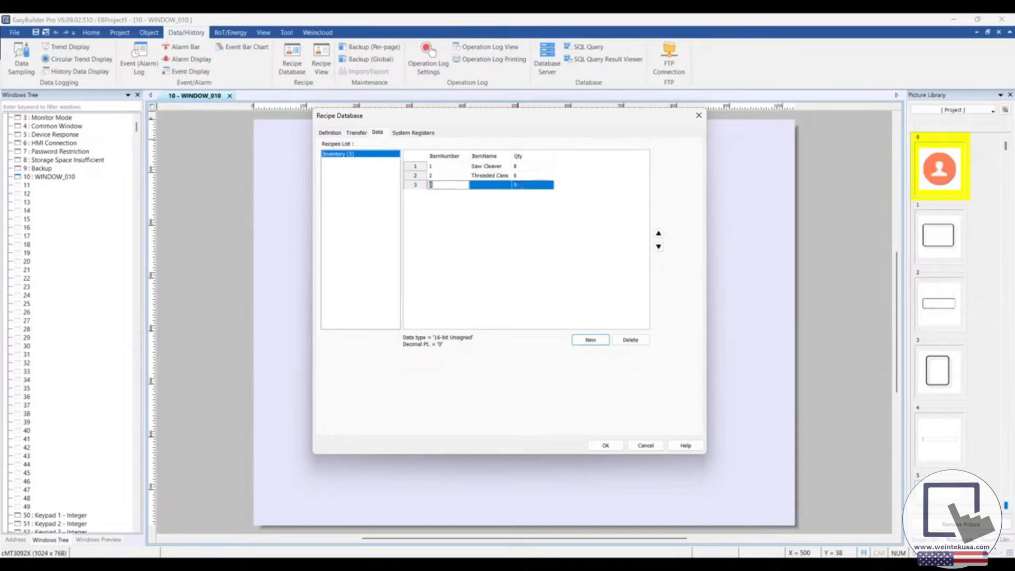
text(3)
click(505, 184)
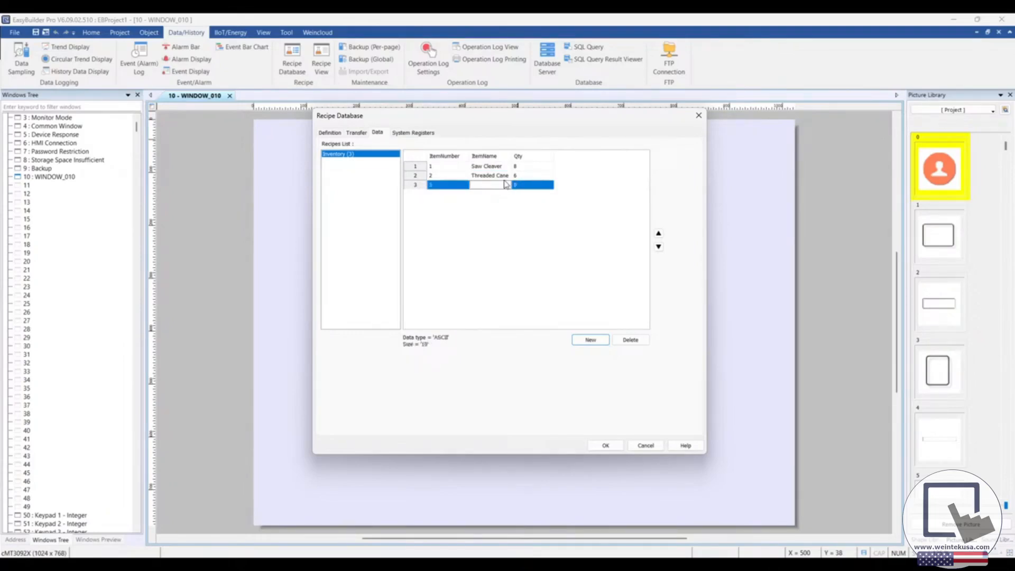
text(Whirligig Saw)
click(529, 185)
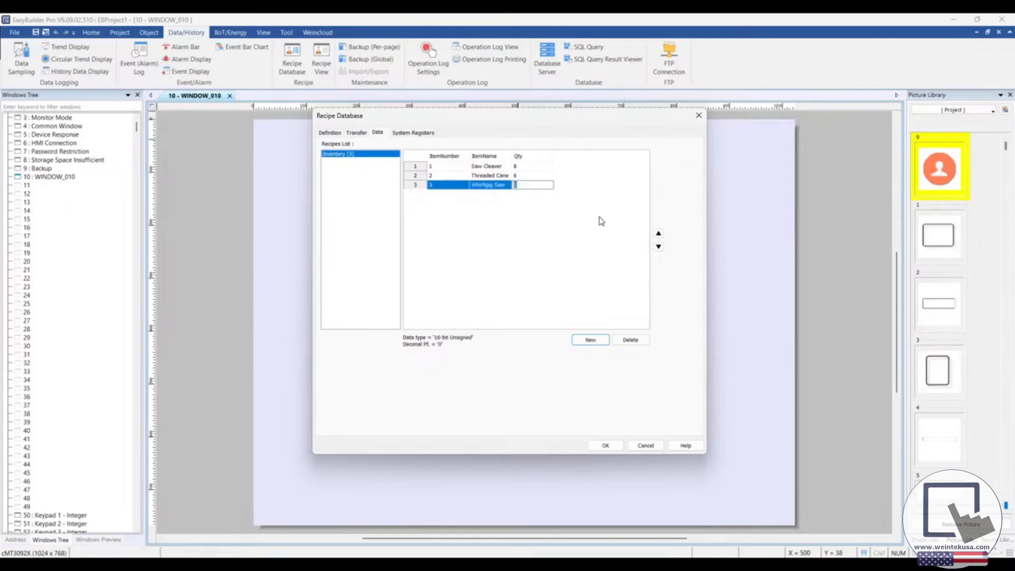
text(2)
click(518, 213)
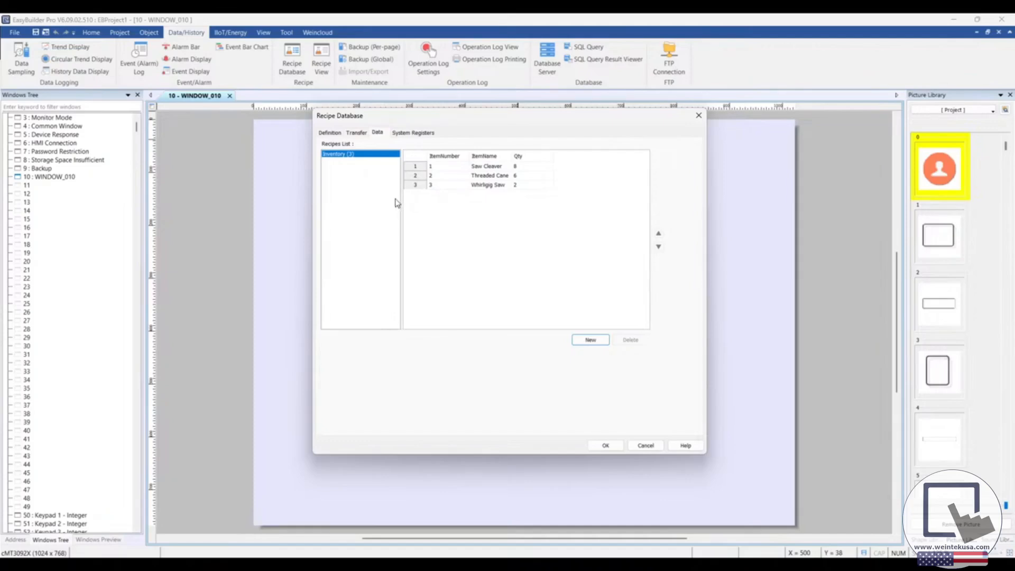
Step: Review the recipe database's system register descriptions and the definition page, and accept the database settings
click(410, 133)
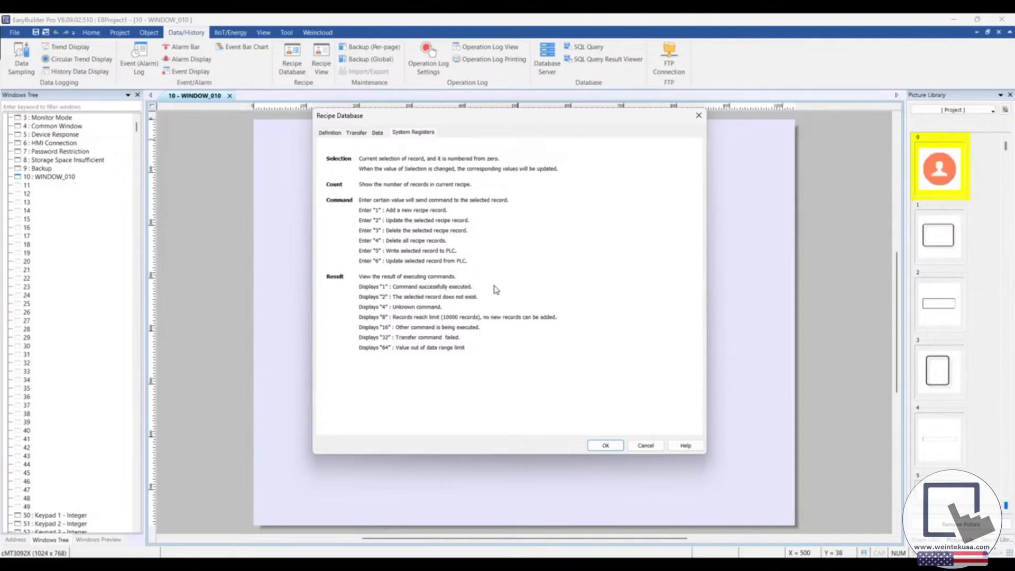
click(331, 133)
click(606, 446)
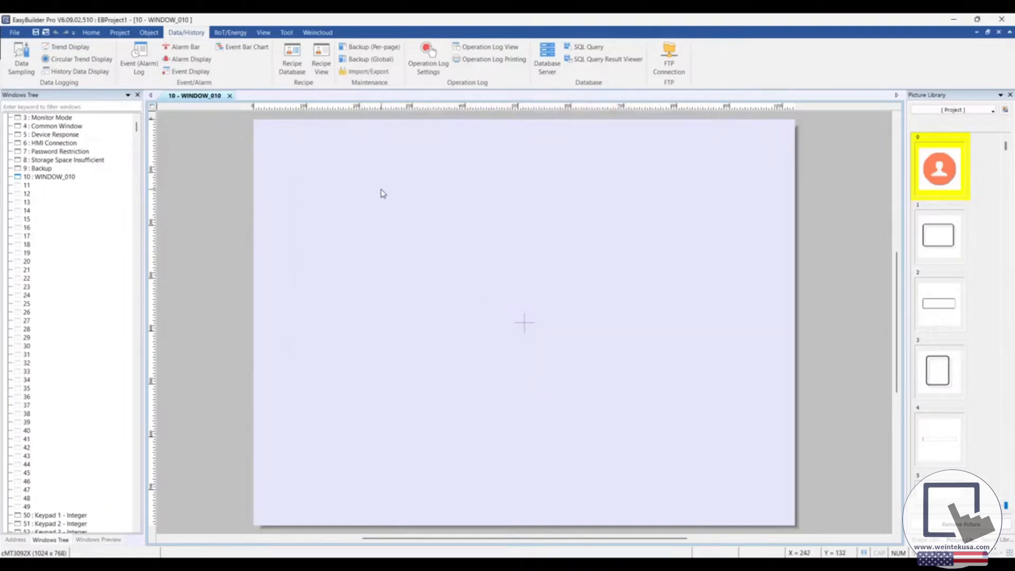
Step: Place a Recipe View for the Inventory recipe on the upper part of WINDOW_010 and resize it to about 933 × 357
click(323, 69)
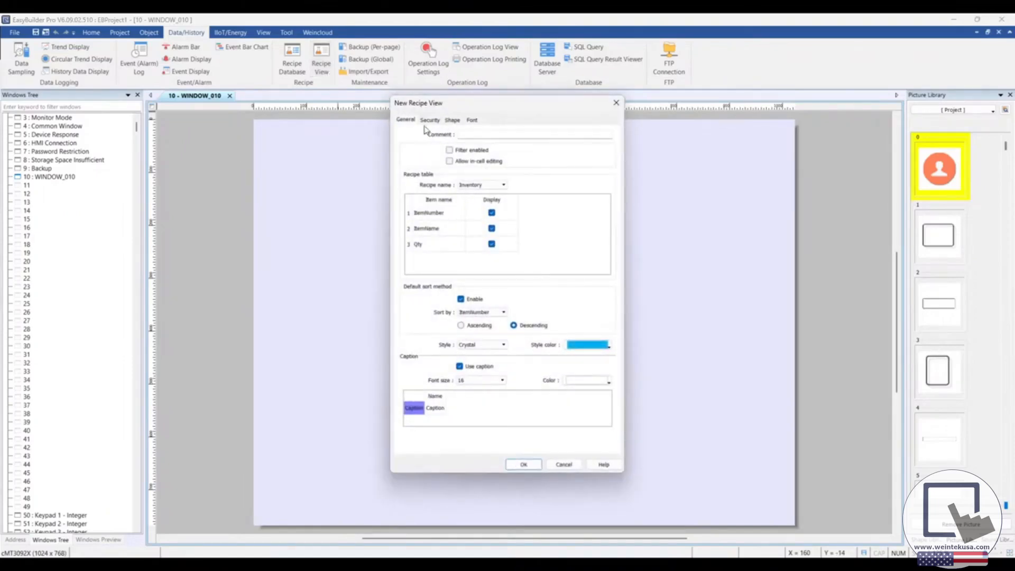
click(523, 464)
click(277, 148)
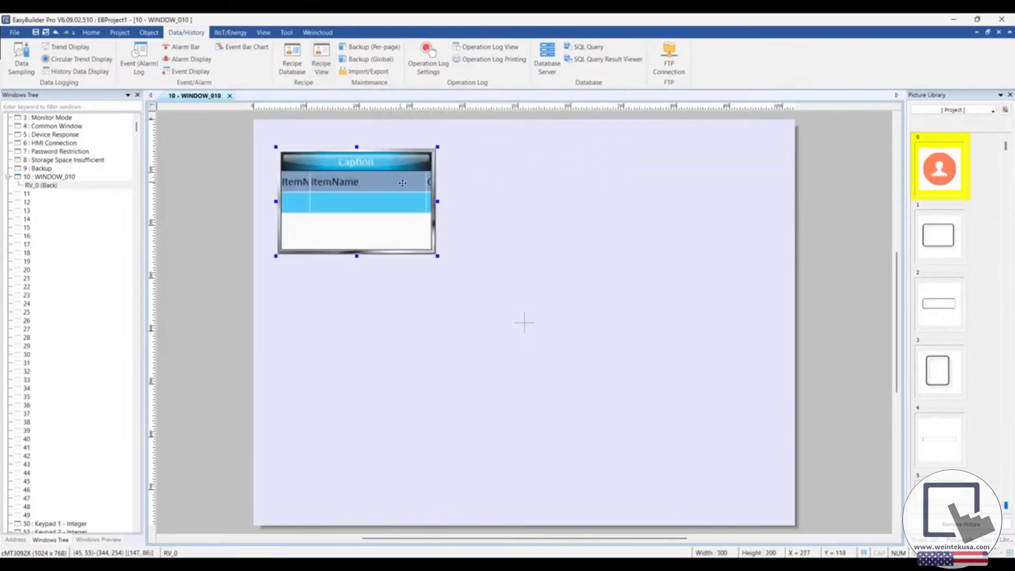
drag(438, 202, 773, 201)
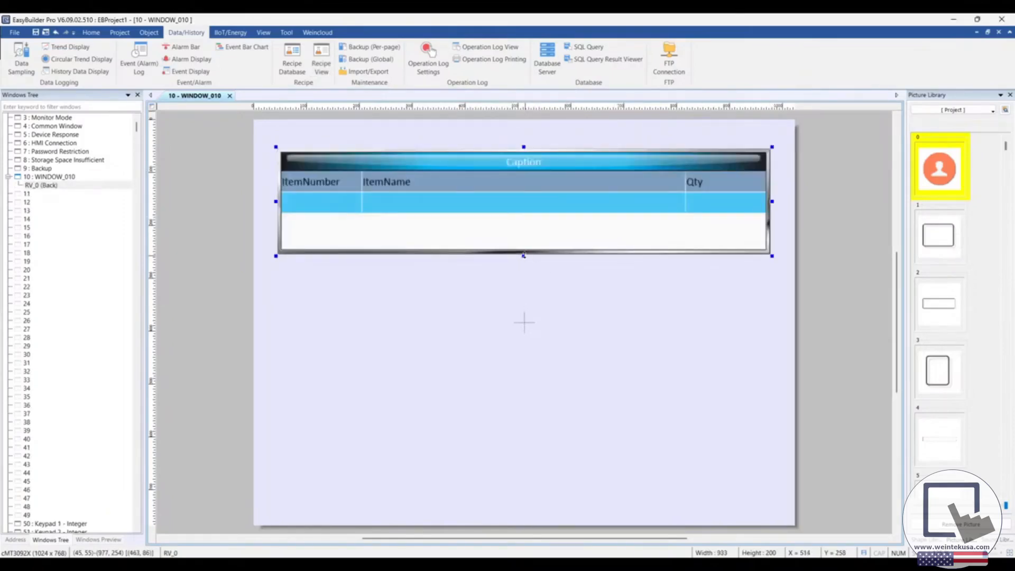
drag(524, 256, 508, 242)
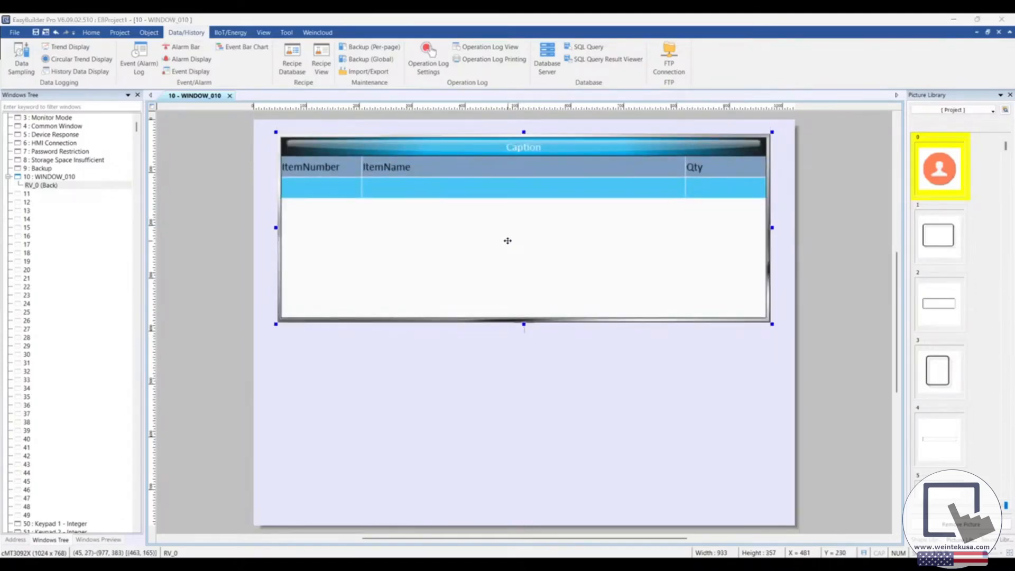
Step: Enable the filter and in-cell editing for the Recipe View, keeping Inventory as its recipe
double_click(508, 241)
drag(522, 105, 595, 109)
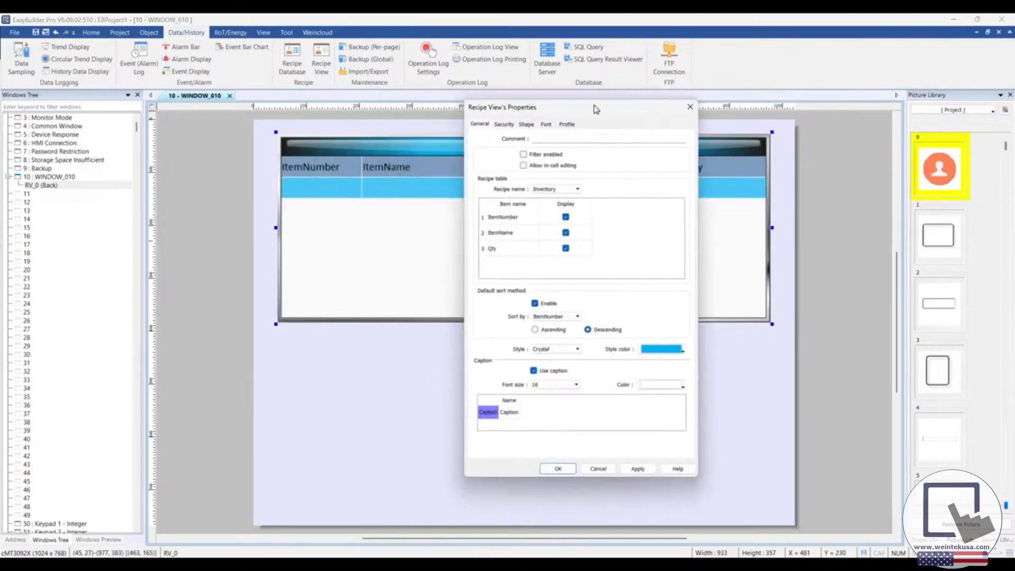
click(523, 156)
click(523, 166)
click(578, 190)
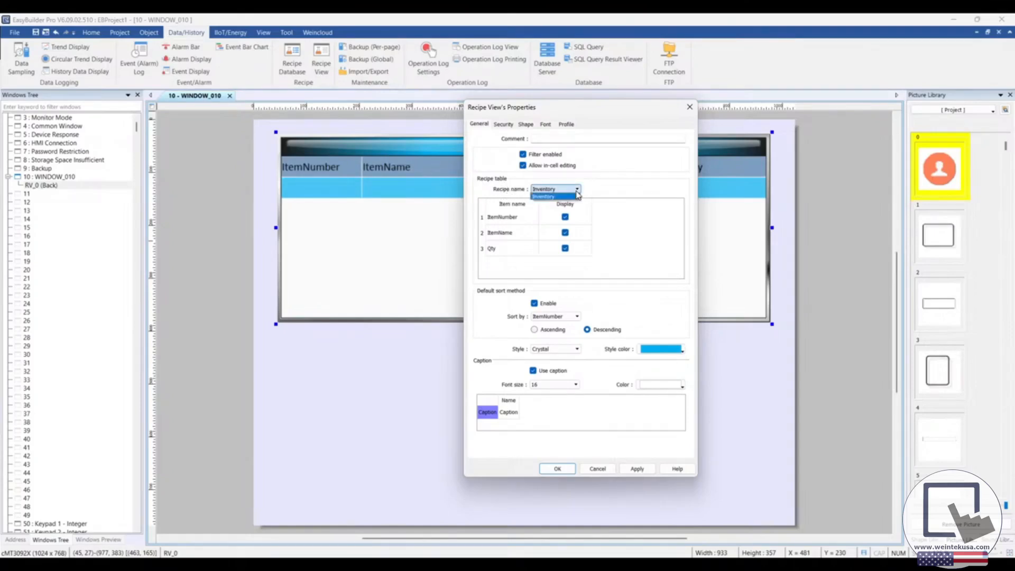
click(577, 195)
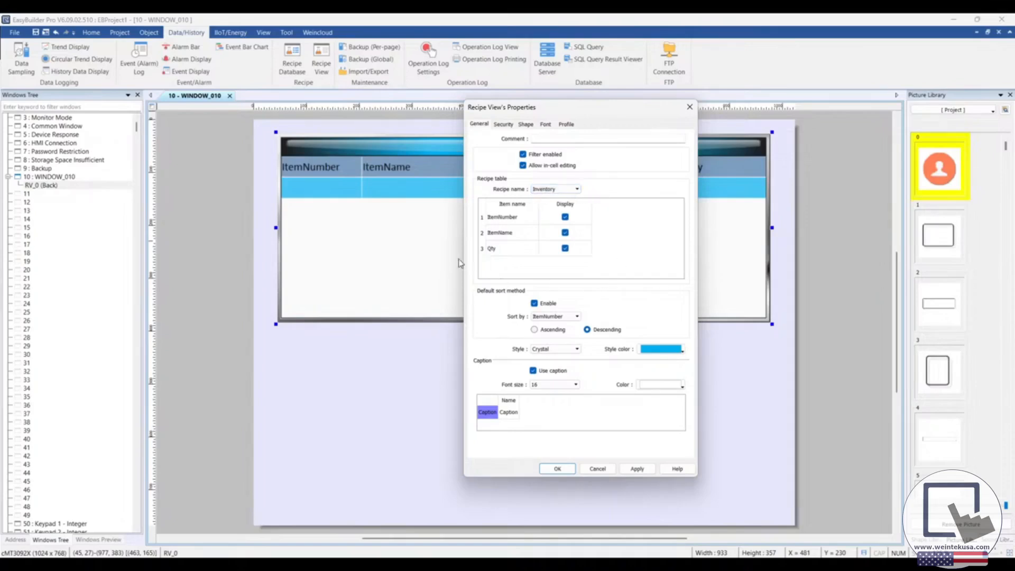
Step: Sort the Recipe View by ItemNumber in ascending order, and apply the Crystal style with a muted purple style color
drag(677, 125, 720, 136)
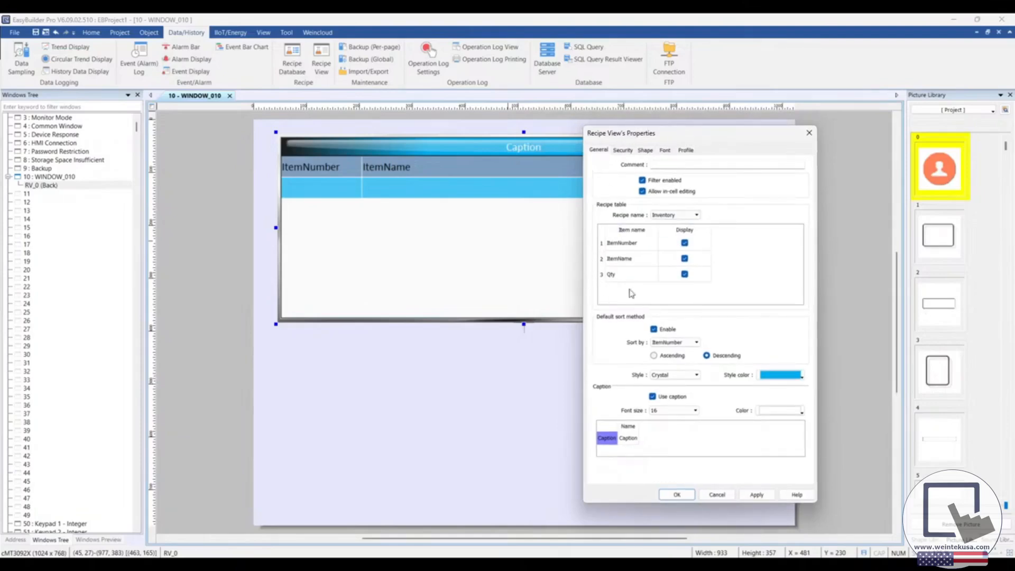
drag(688, 134, 665, 69)
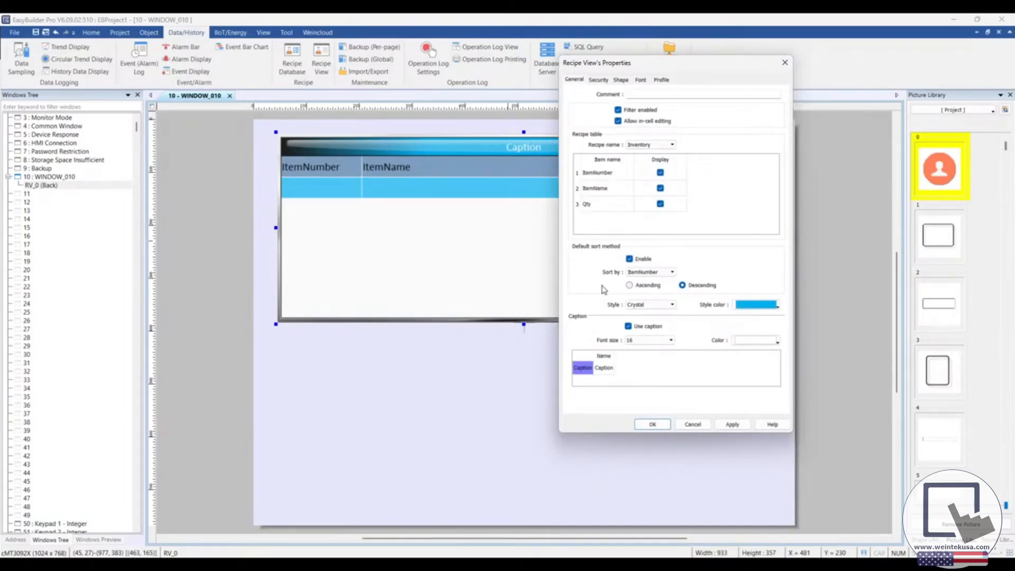
click(630, 285)
click(661, 305)
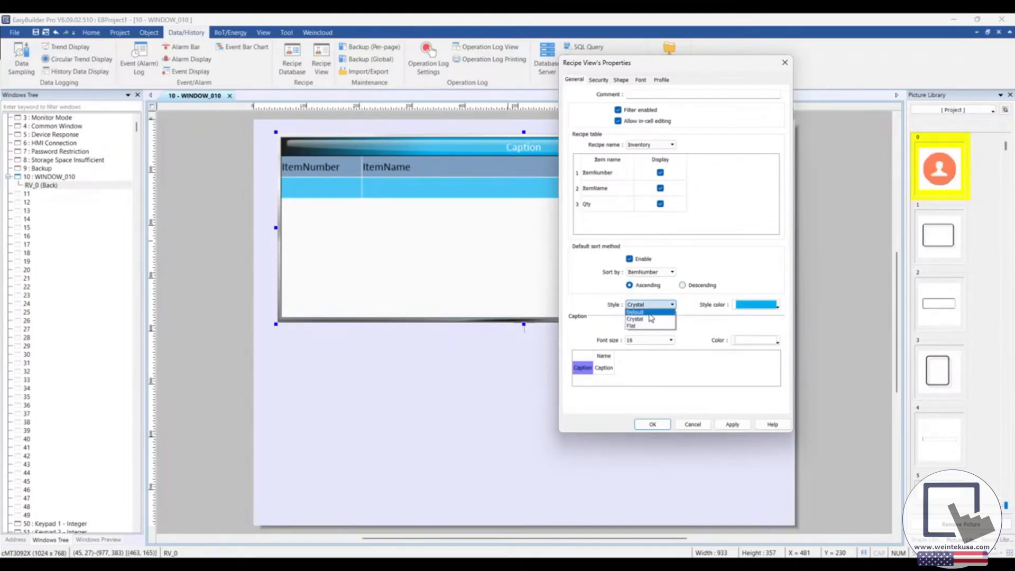
click(651, 319)
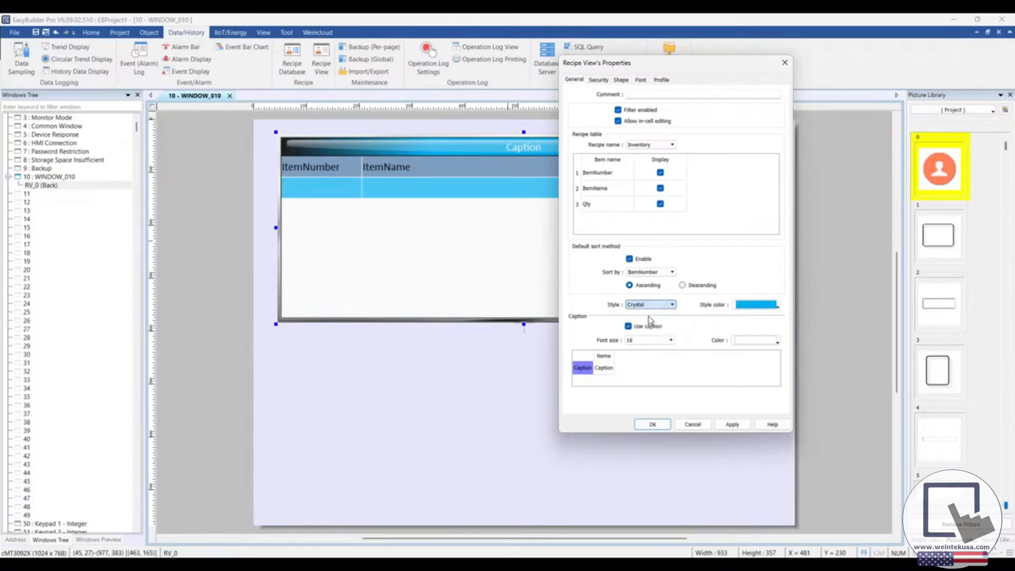
click(776, 305)
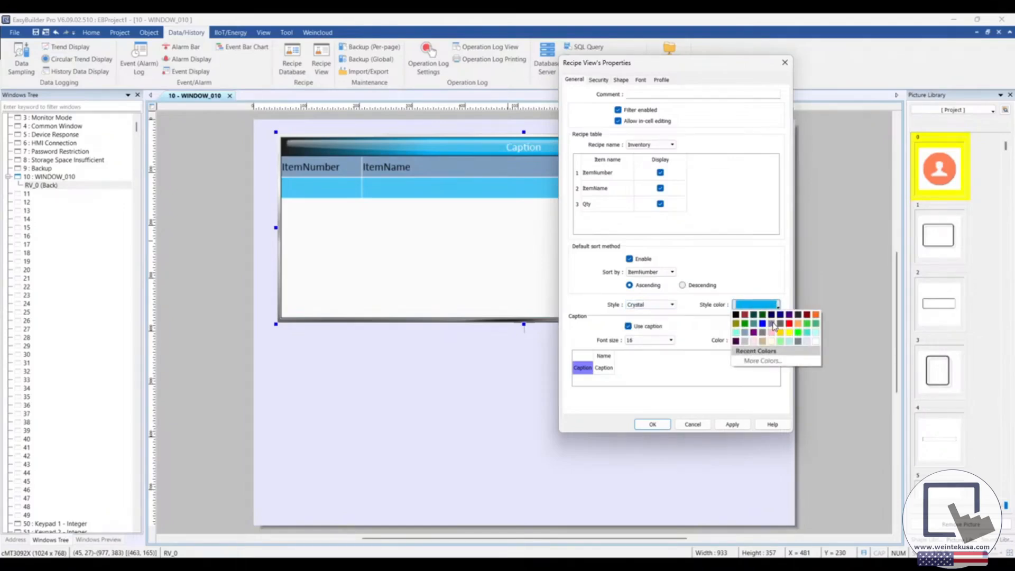
click(773, 324)
click(731, 423)
drag(661, 70, 665, 68)
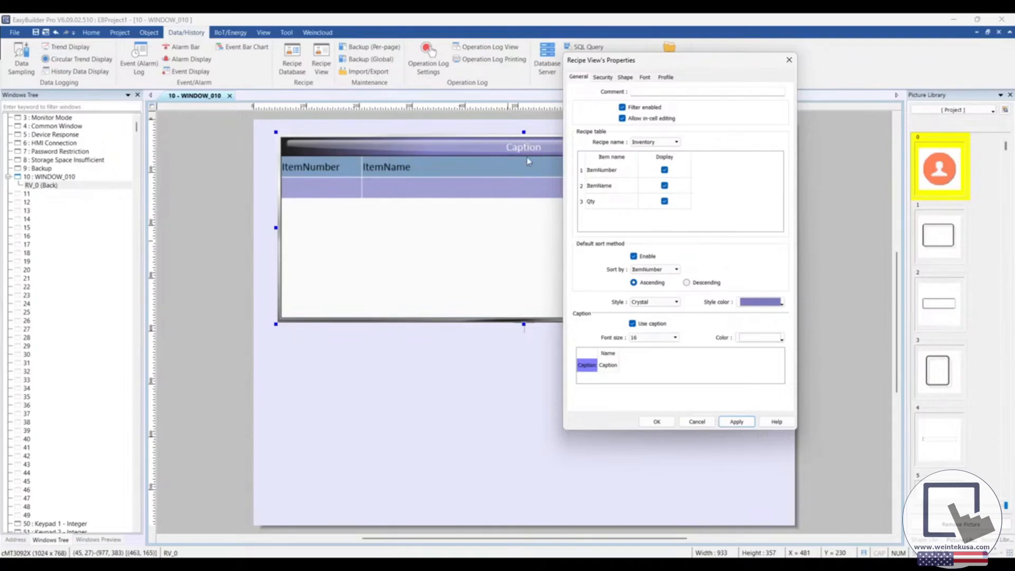
Step: Change the Recipe View's caption to Inventory and accept its properties
double_click(614, 365)
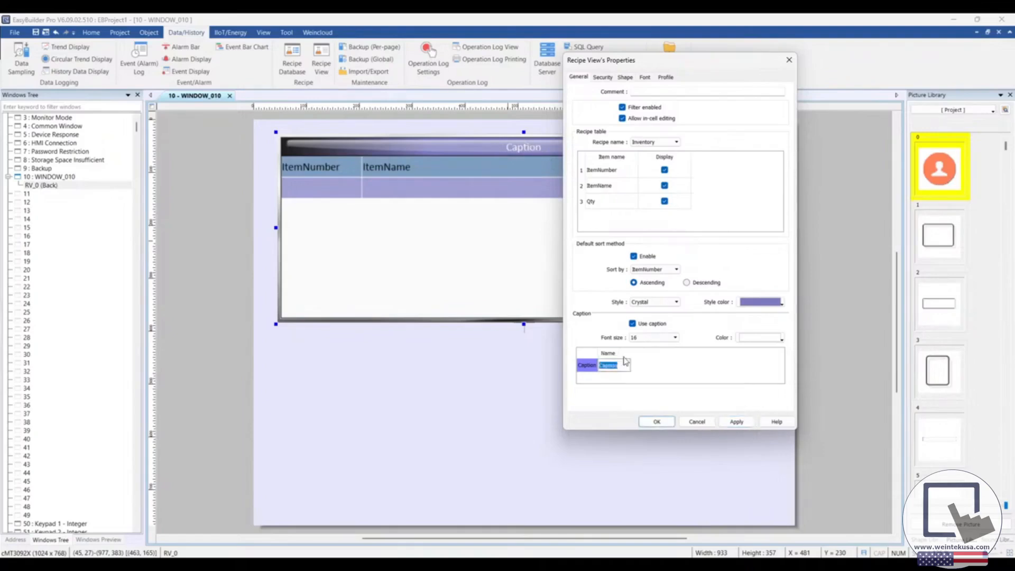
text(Inventory)
key(Return)
click(656, 421)
click(423, 351)
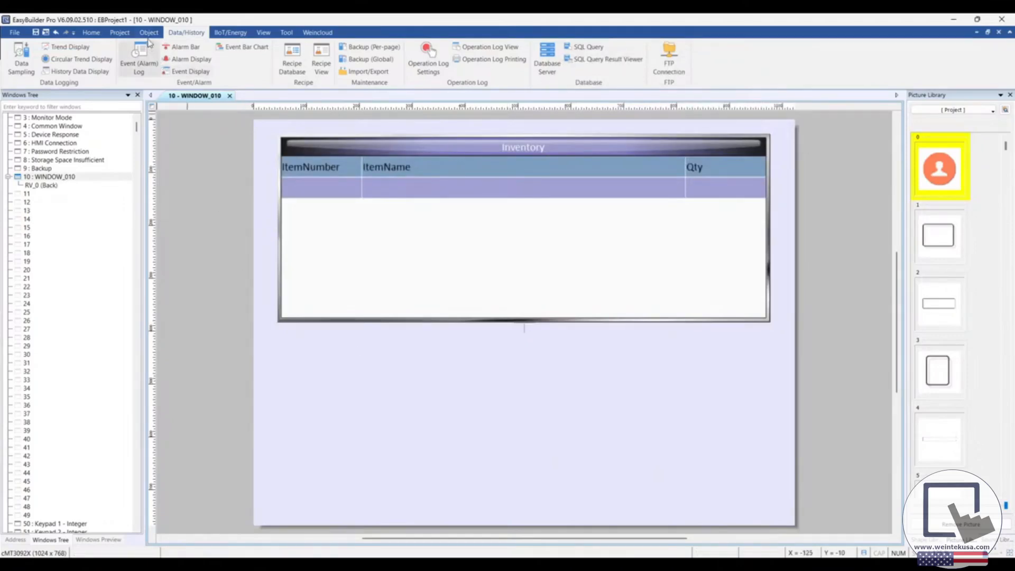
Step: Add a Numeric object addressed to the Inventory recipe's ItemNumber and place it below the Recipe View, aligned with its left edge
click(149, 33)
click(339, 57)
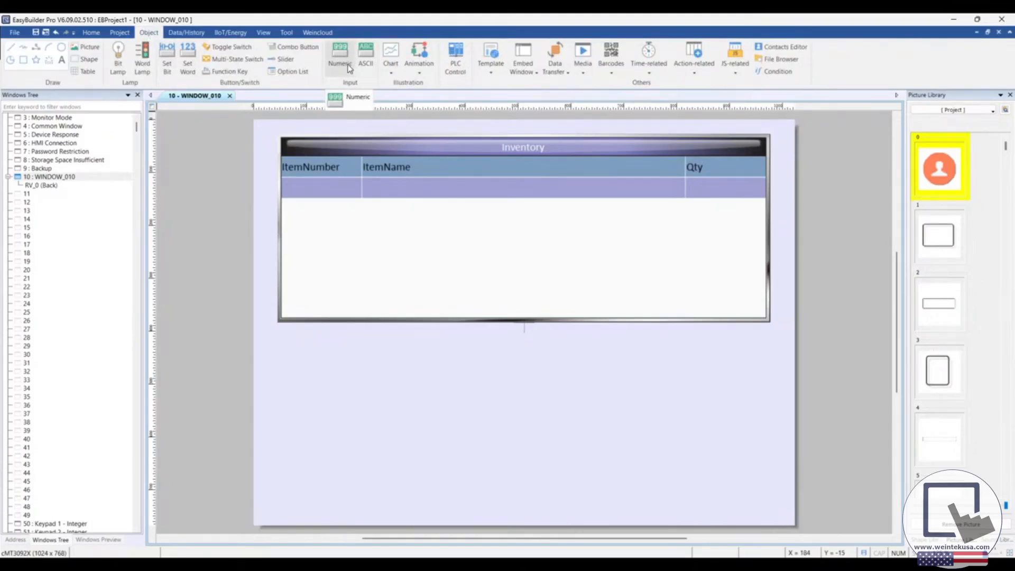
click(350, 97)
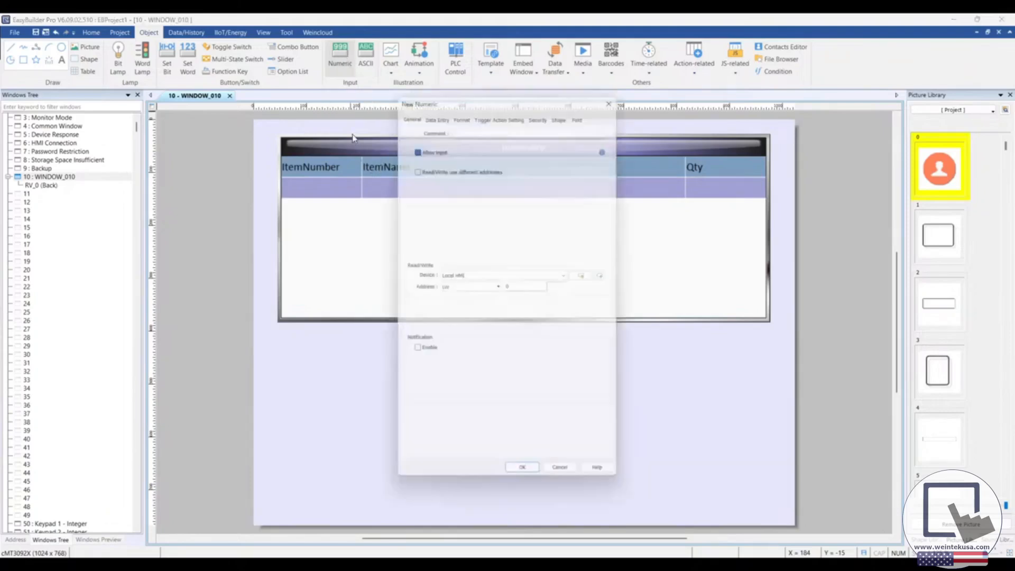
click(463, 286)
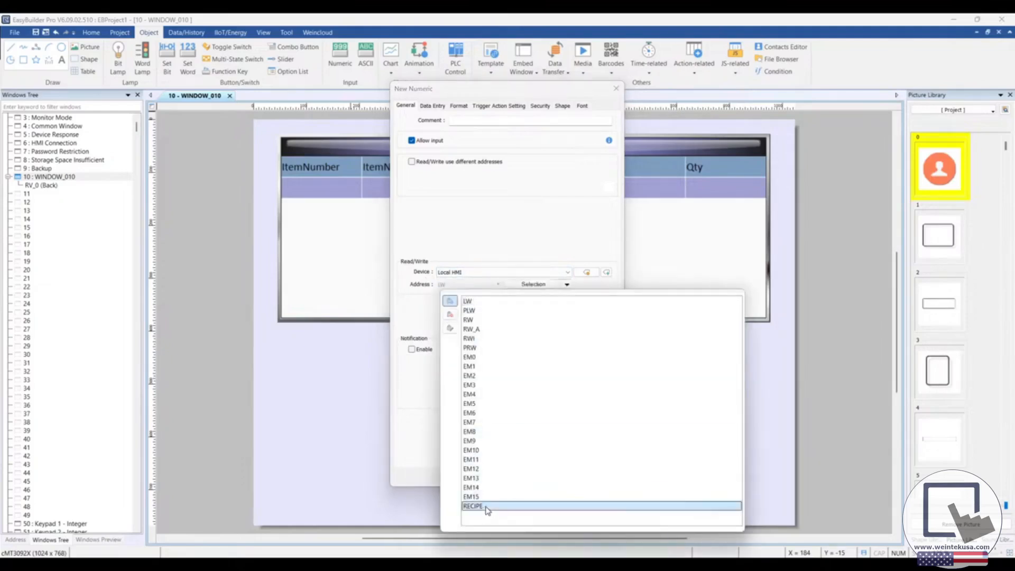
click(481, 507)
click(533, 286)
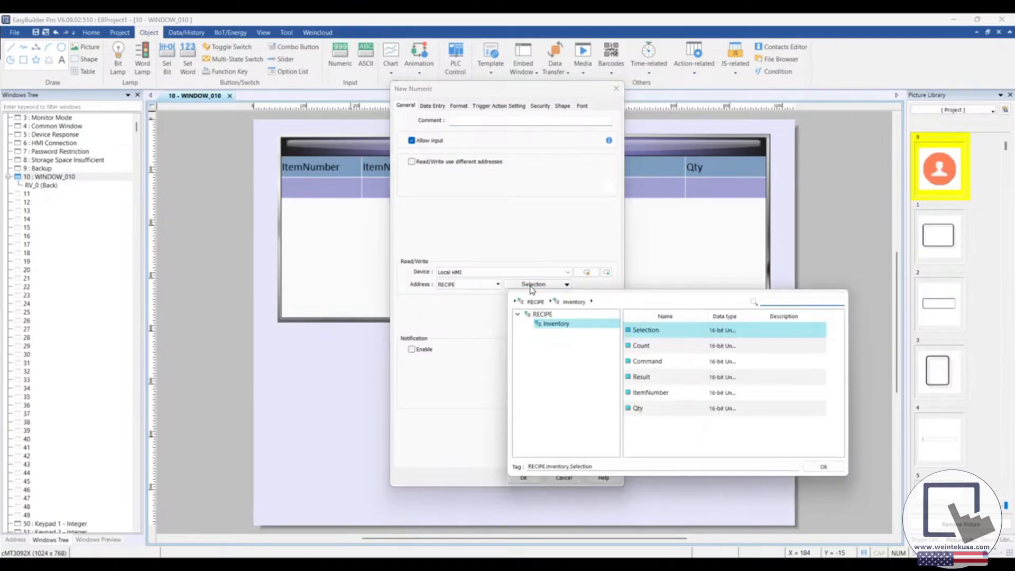
click(648, 394)
double_click(650, 394)
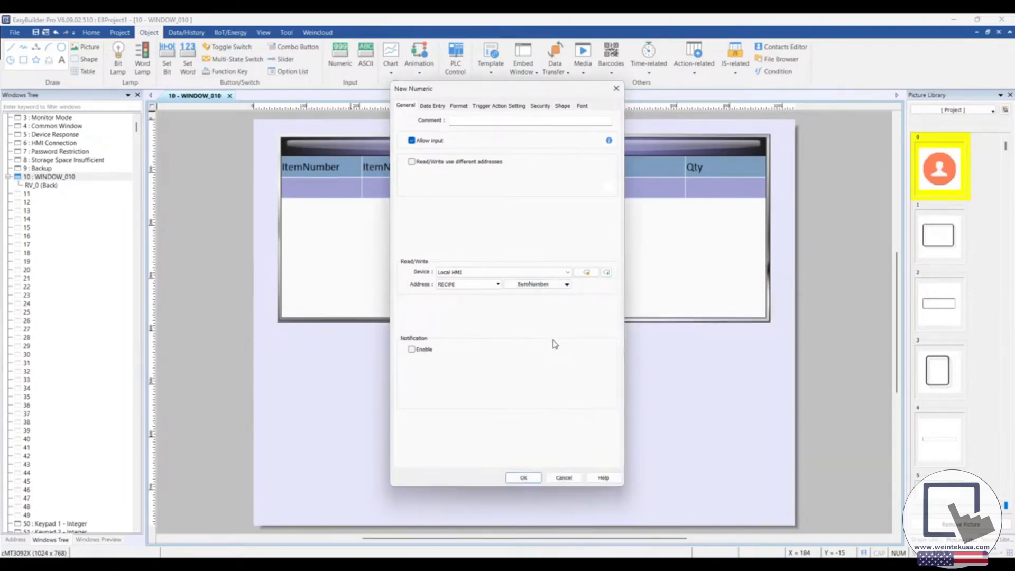
click(529, 478)
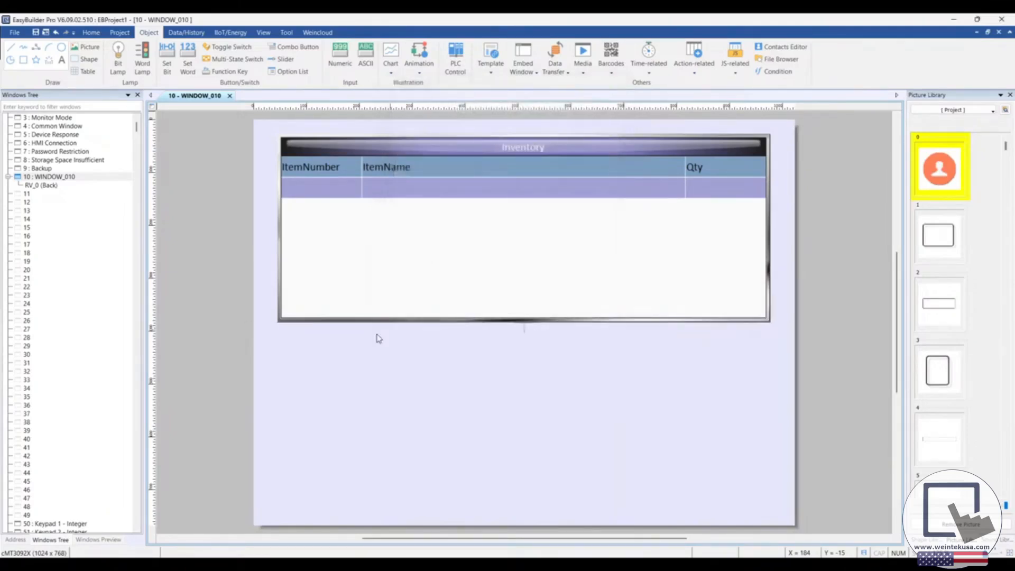
click(279, 346)
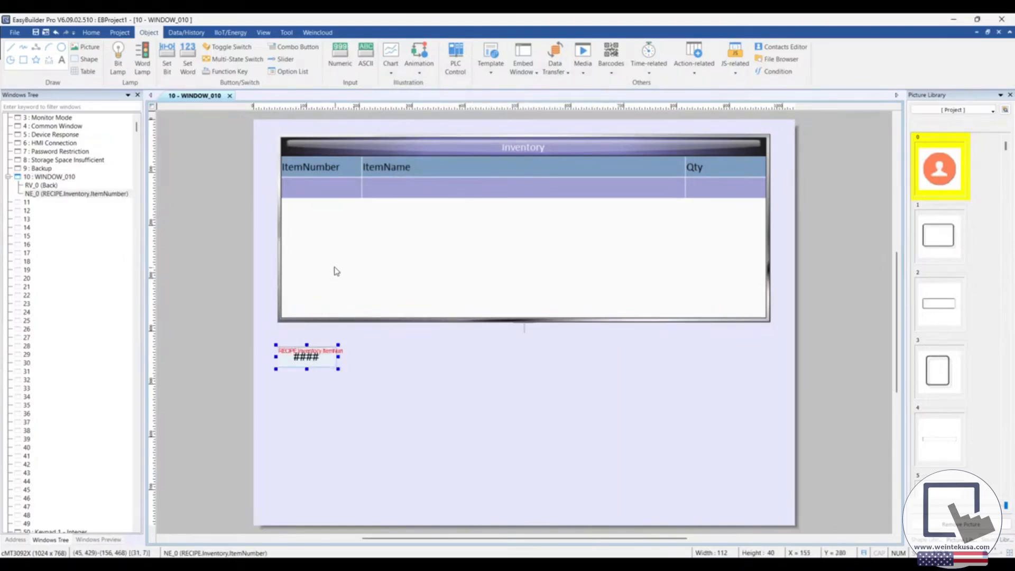
Step: Add an ASCII object addressed to the Inventory recipe's ItemName and place it centered below the Recipe View, level with the Numeric object
click(367, 62)
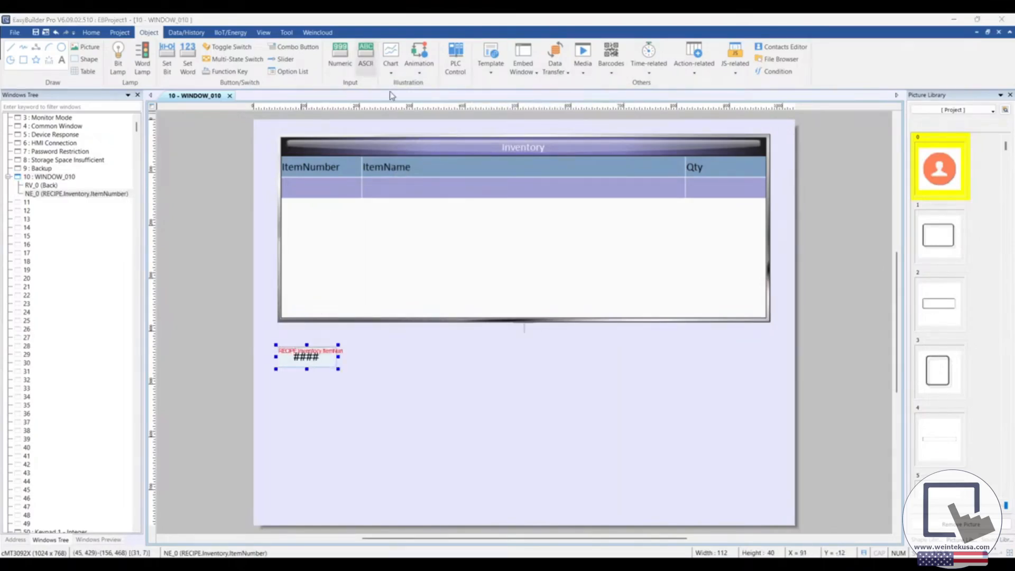
drag(469, 88, 537, 90)
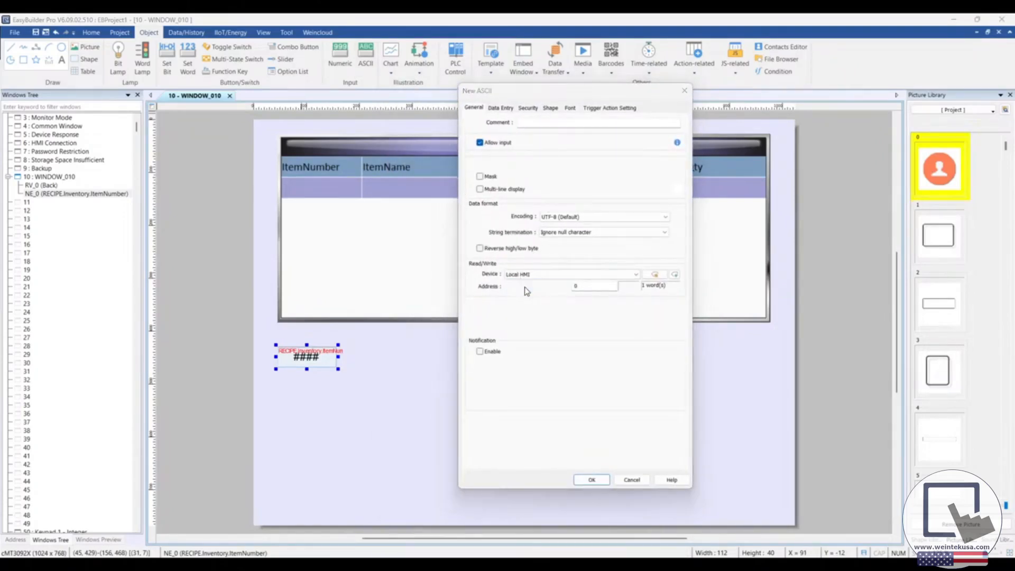
click(521, 288)
click(546, 507)
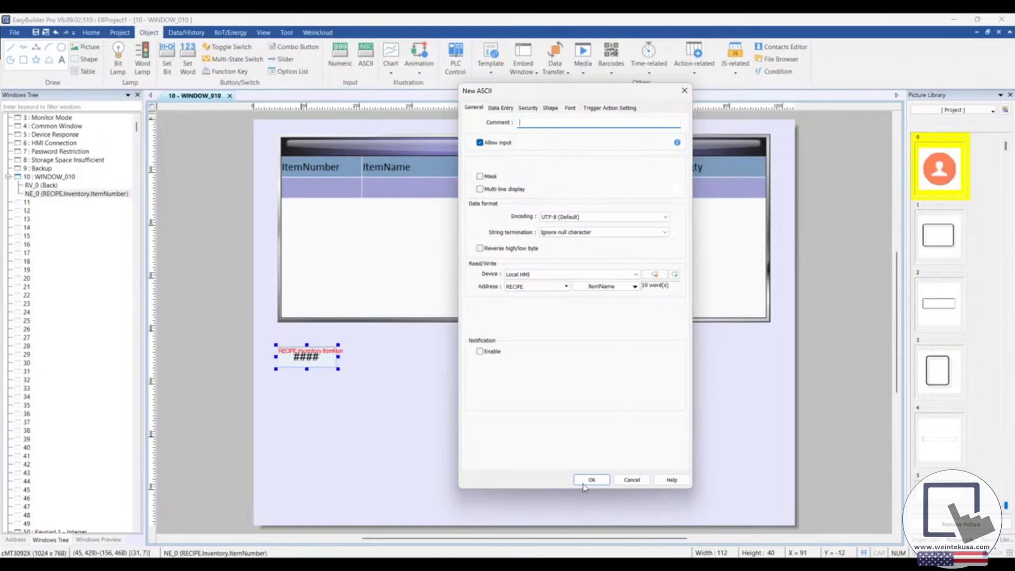
key(Return)
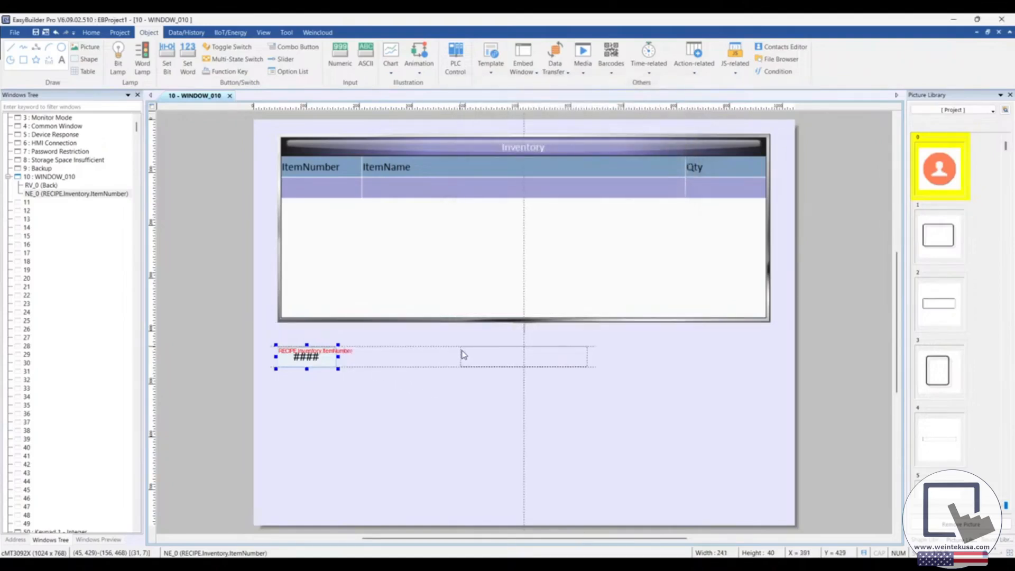
click(461, 350)
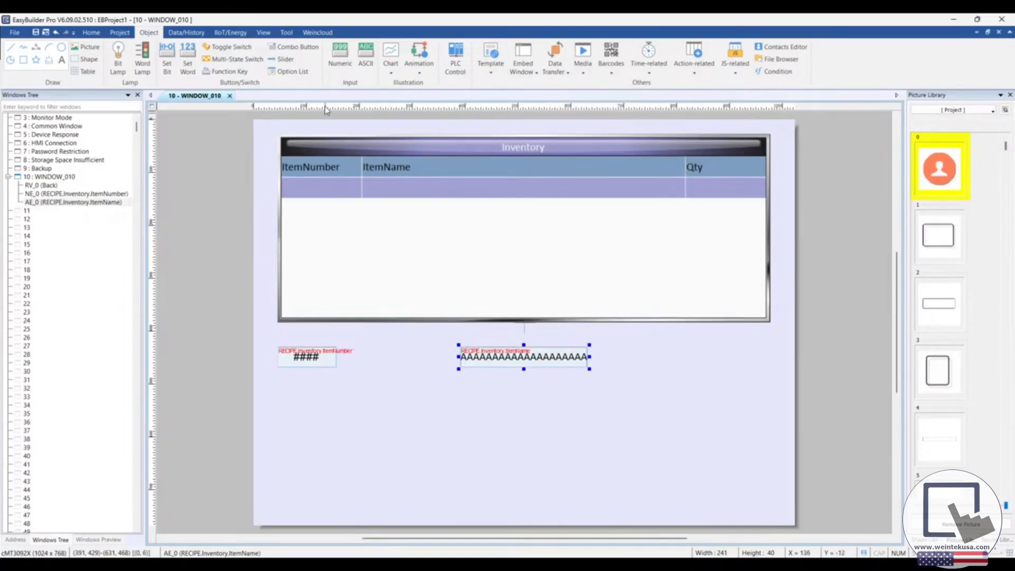
Step: Add a Numeric object addressed to the Inventory recipe's Qty and place it below the Recipe View's Qty column, level with the ItemName object
click(339, 58)
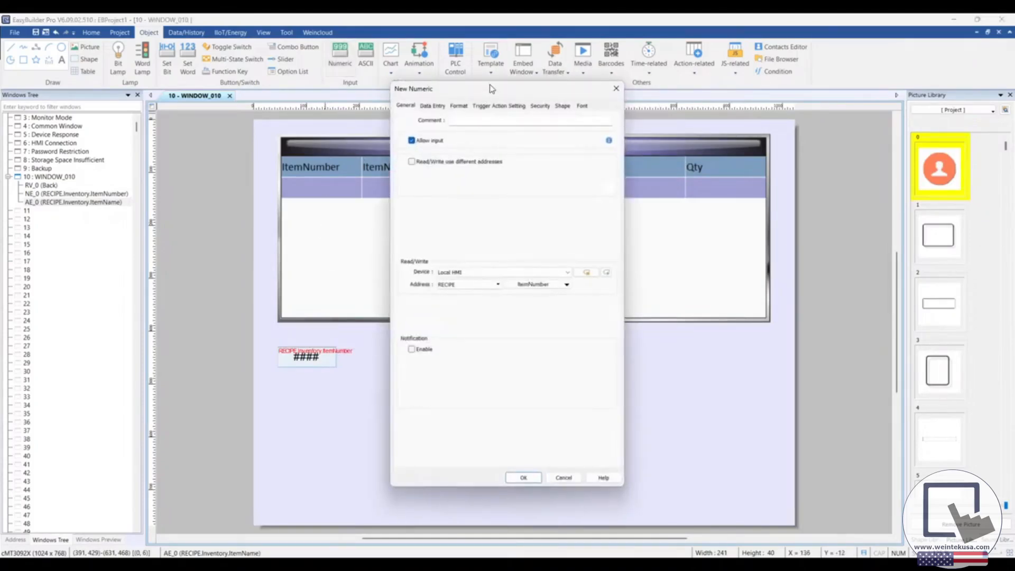
drag(492, 94, 523, 86)
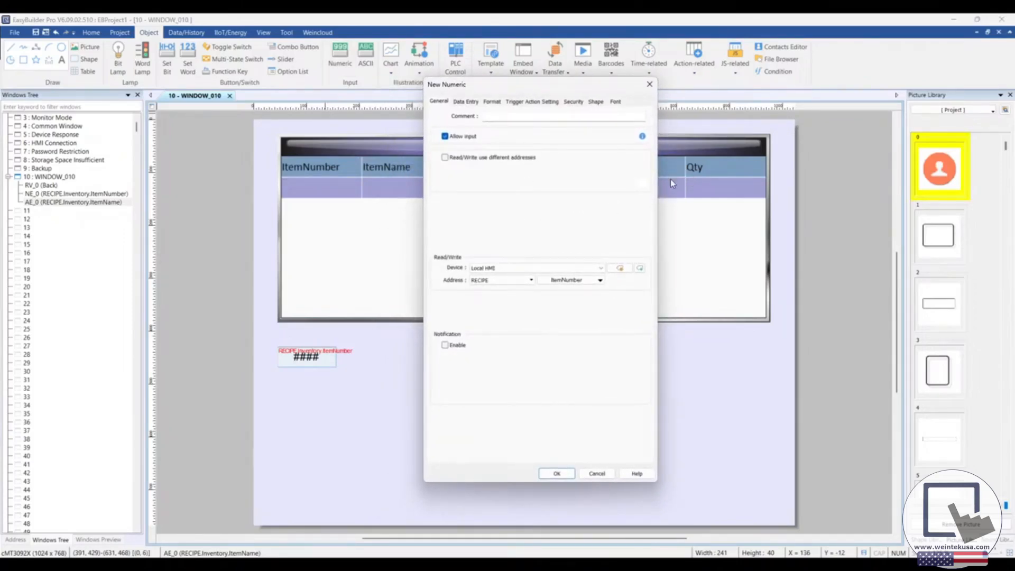
click(585, 283)
click(672, 405)
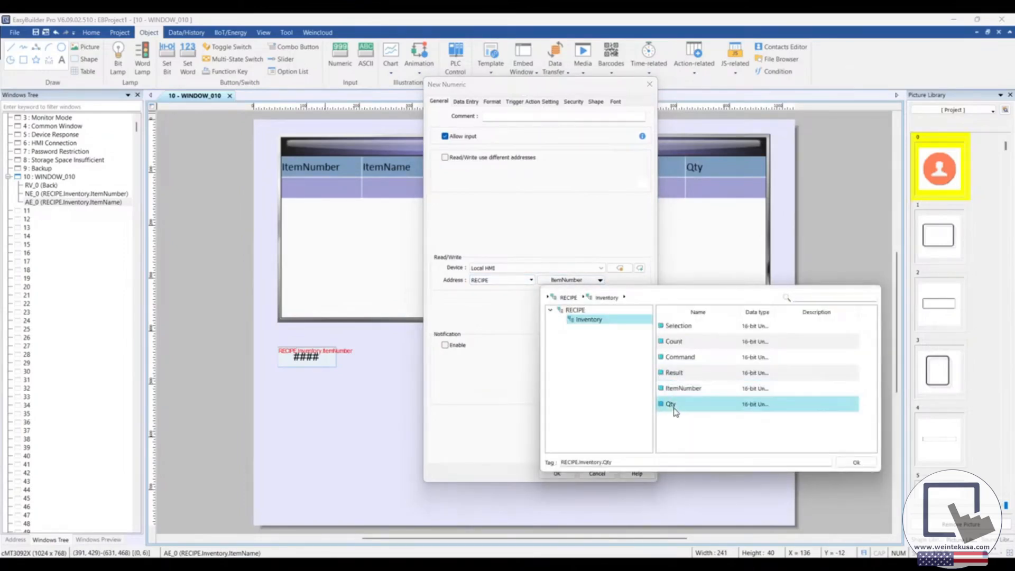
double_click(672, 405)
click(557, 473)
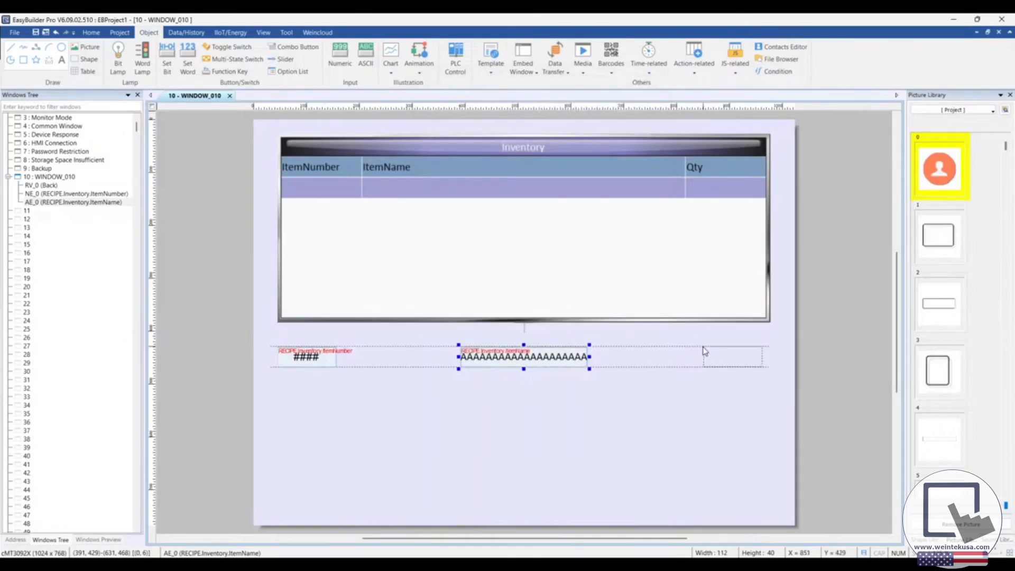
click(707, 348)
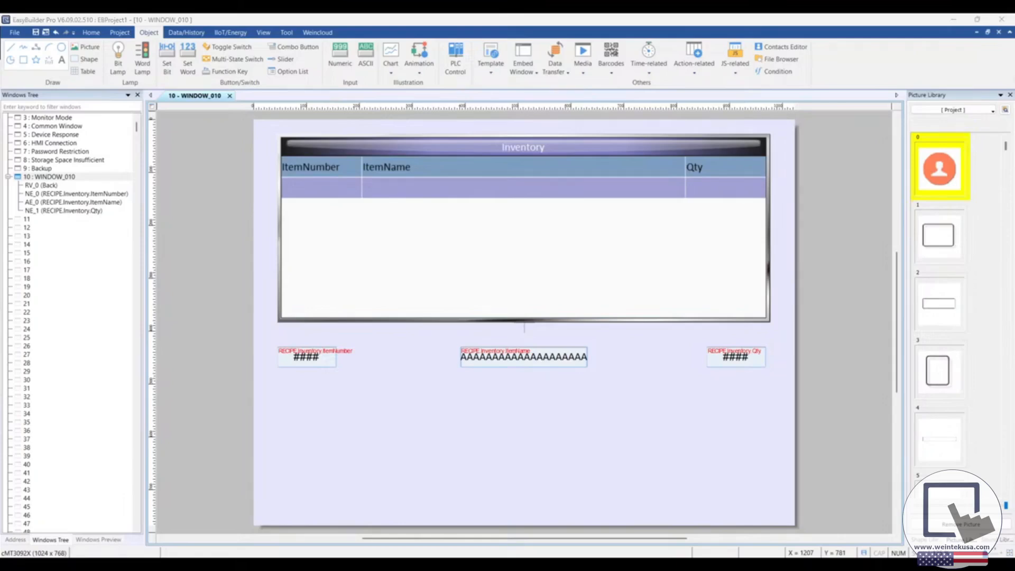
Step: Check the recipe command reference in Snipping Tool, and give a new Combo Button a Set Word down action writing constant value 1
drag(1014, 128, 700, 136)
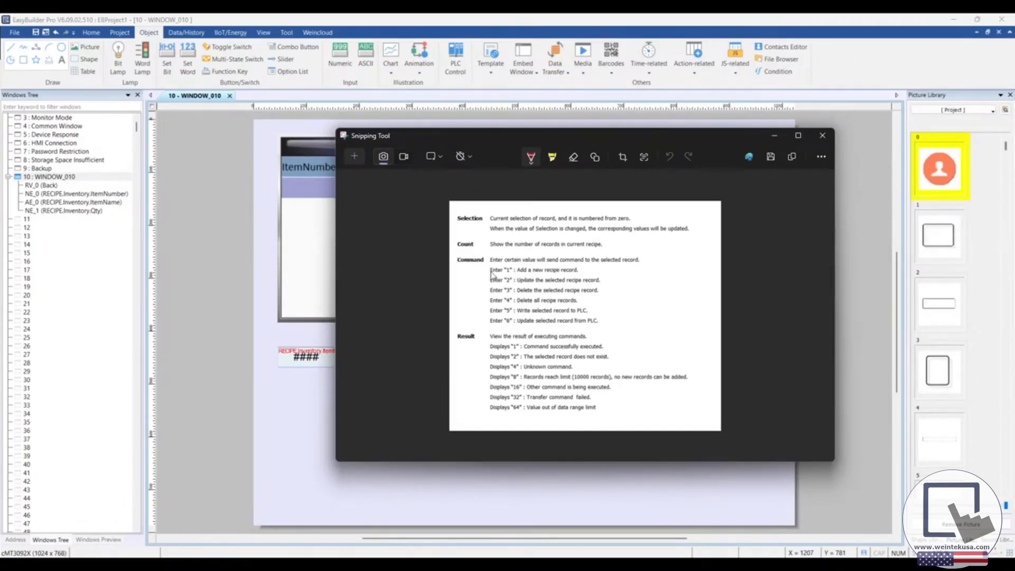
drag(695, 144, 1014, 259)
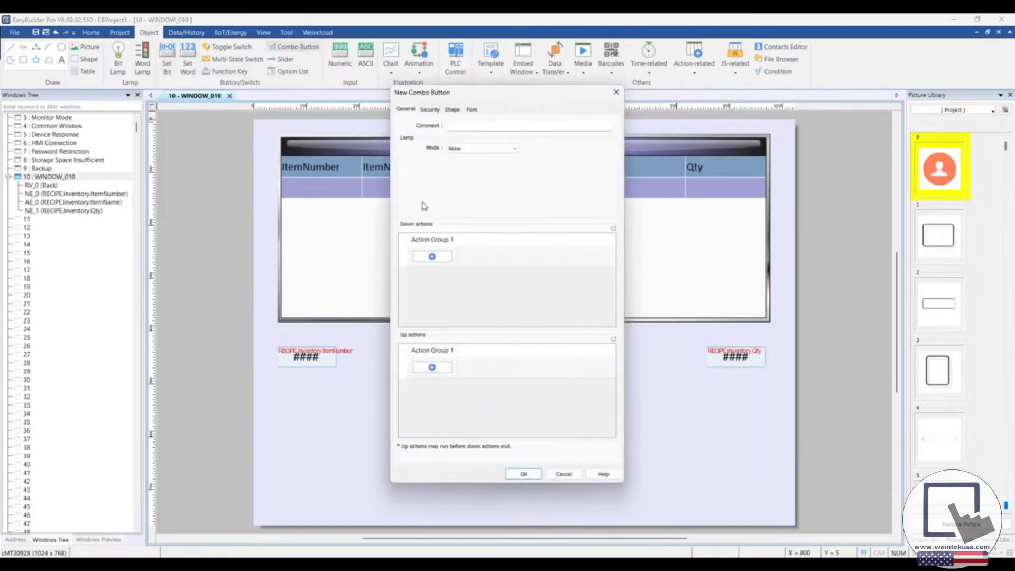
click(431, 257)
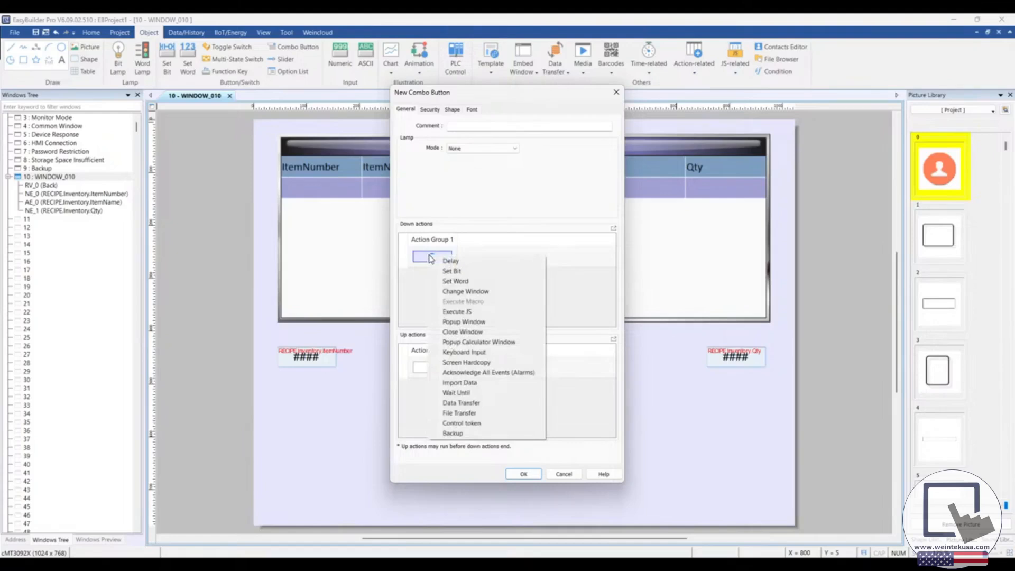
click(453, 281)
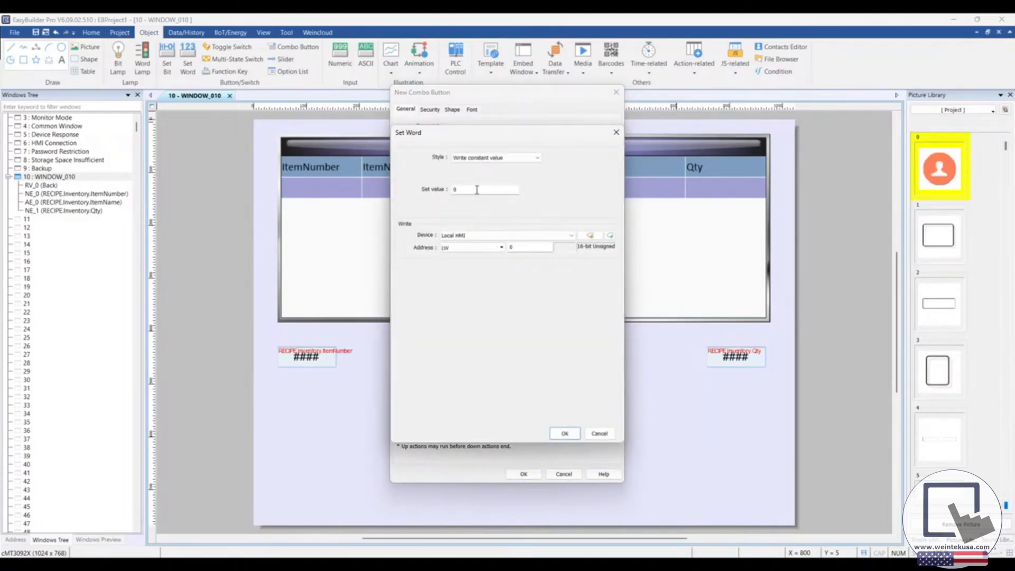
double_click(464, 189)
Step: Address the Set Word action to the Inventory recipe's Command on the Local HMI and accept the action
click(480, 250)
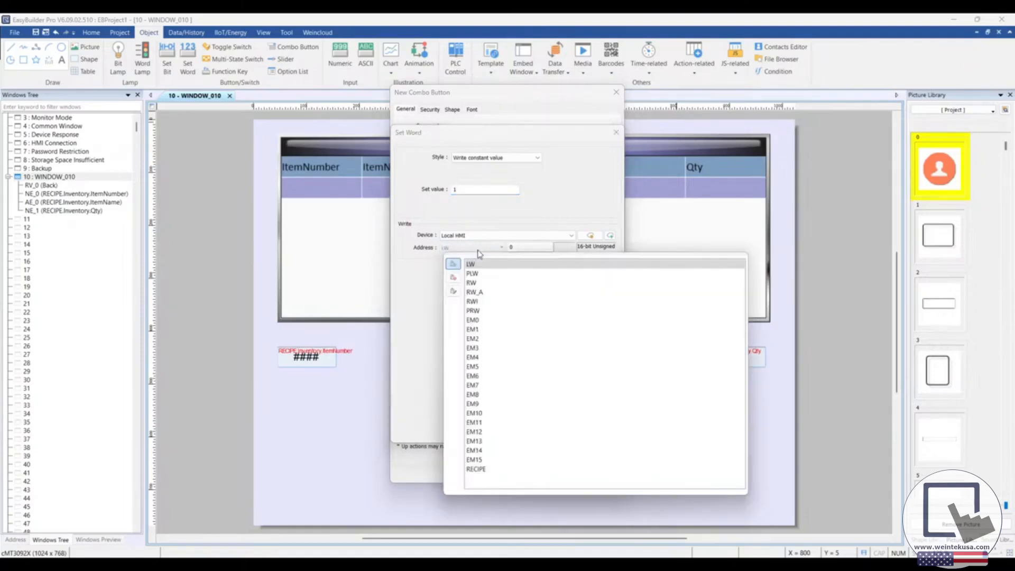
click(497, 470)
click(537, 249)
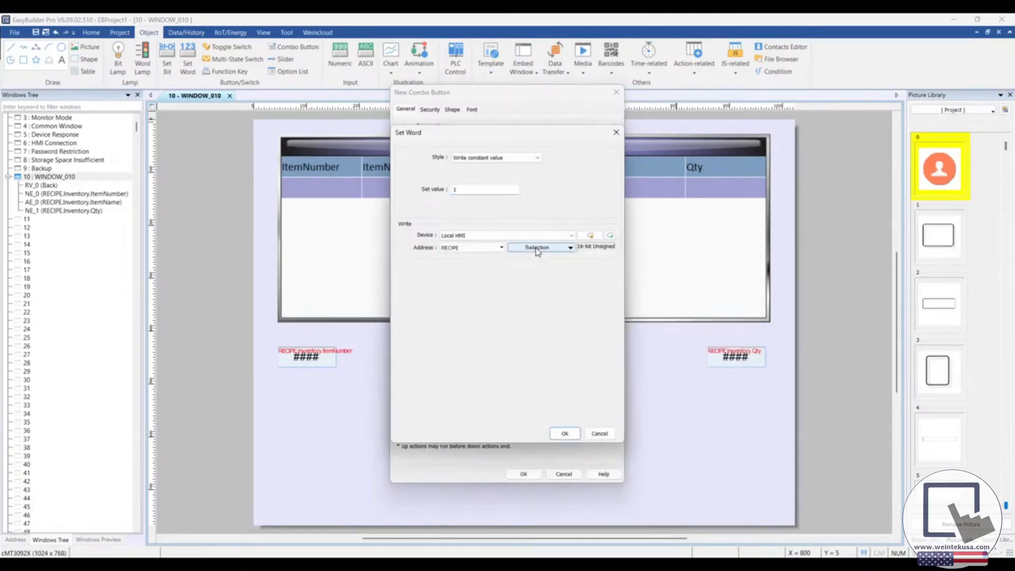
click(652, 324)
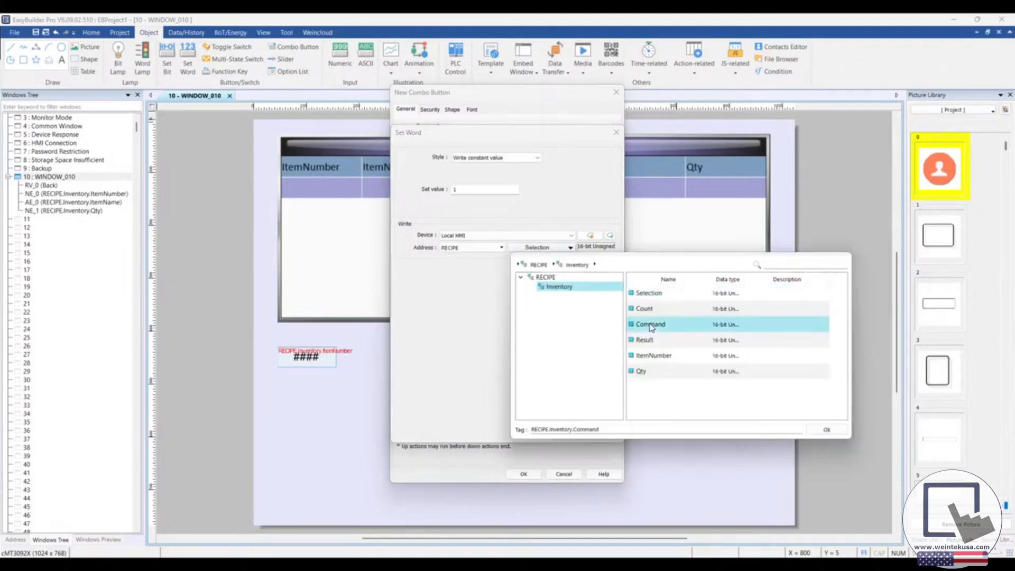
double_click(652, 325)
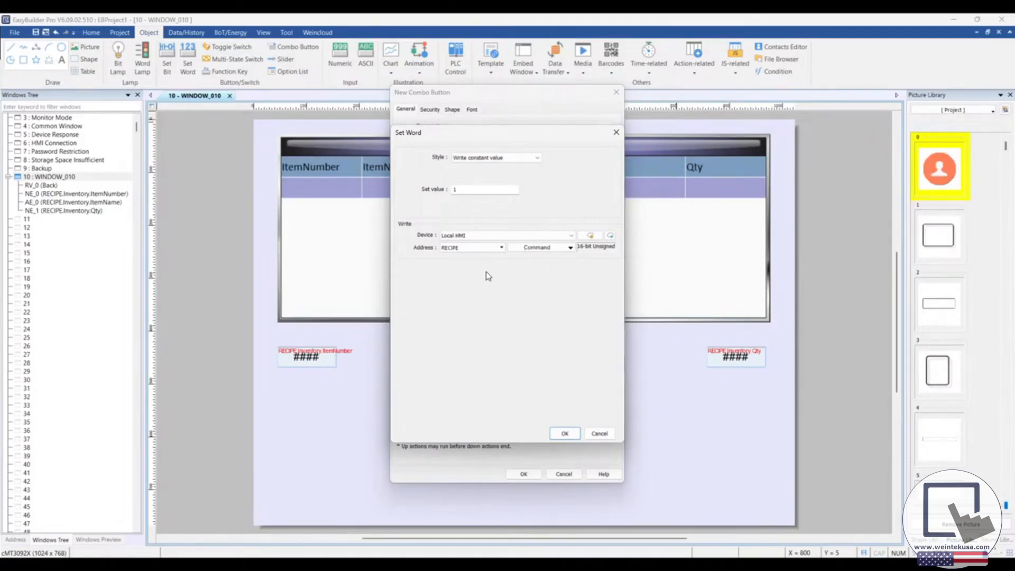
click(565, 433)
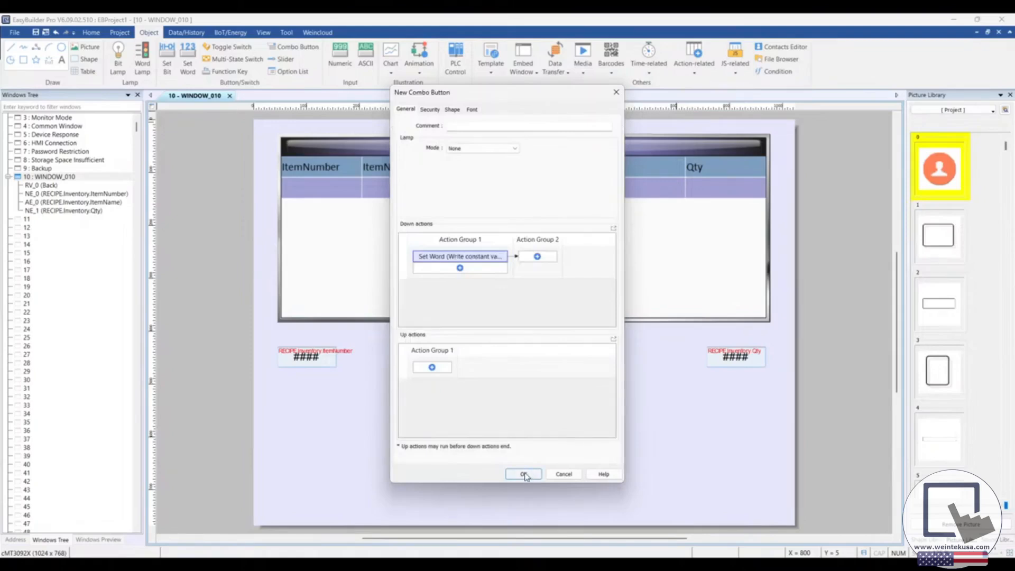
Step: Label the Combo Button Add and place it centered below the ItemName object
click(472, 109)
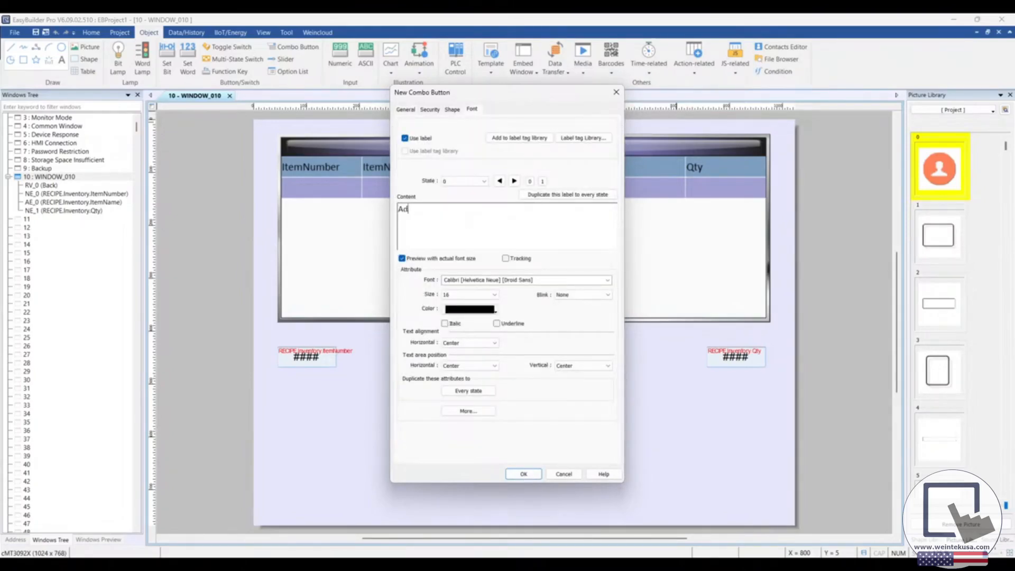
click(523, 474)
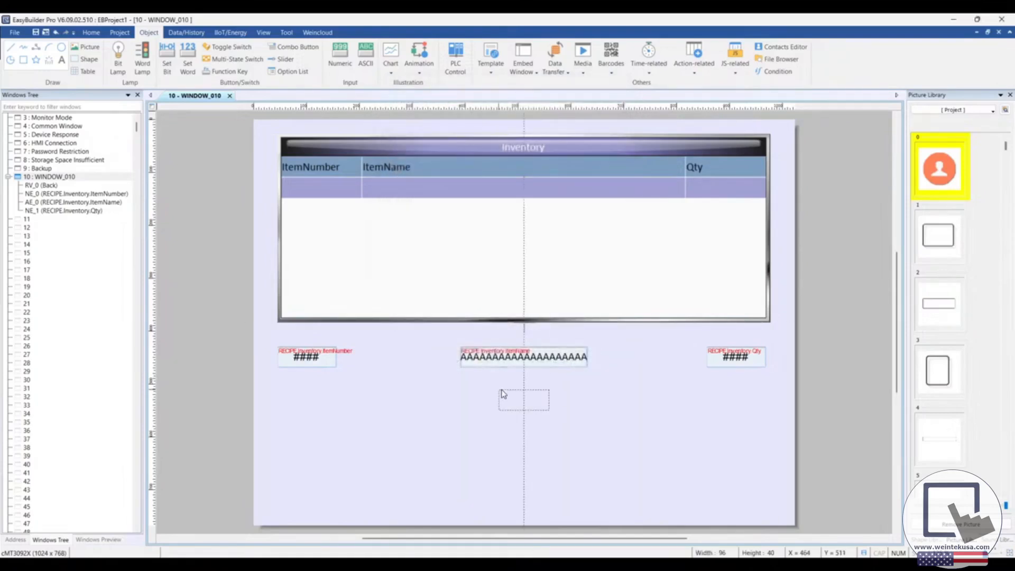
click(503, 395)
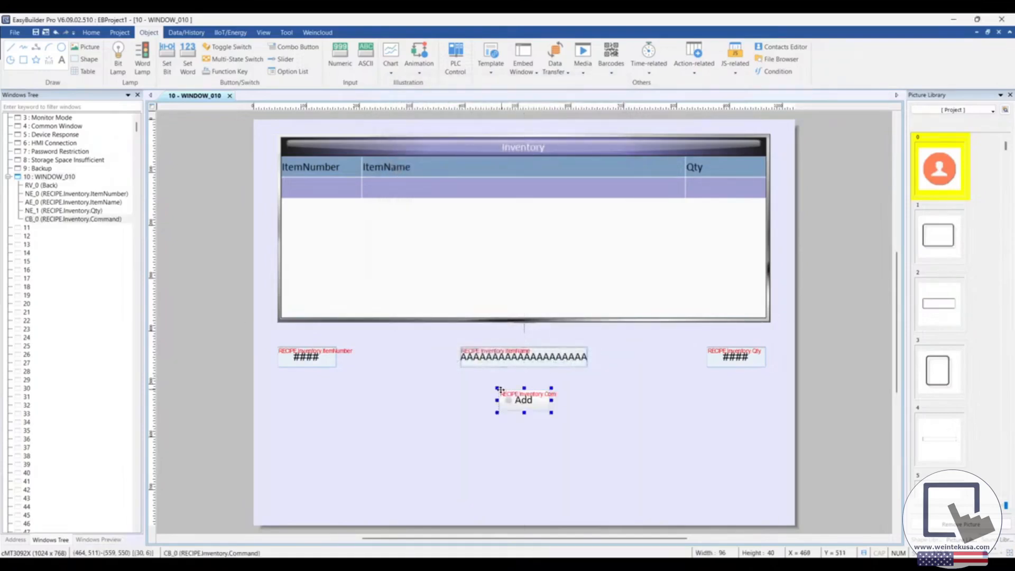
click(423, 417)
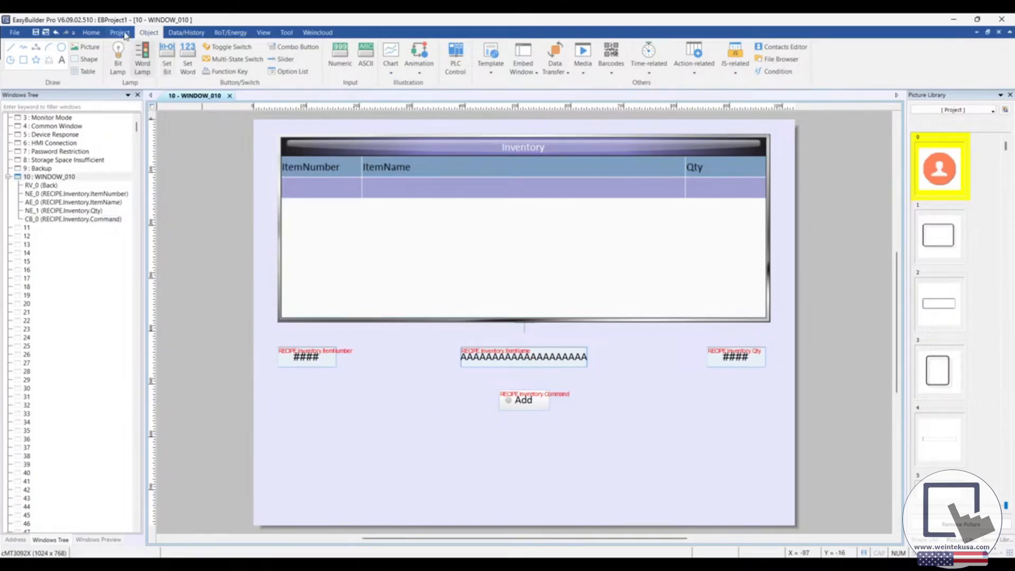
Step: Save the project as EBProject1 in the EBpro project folder and launch its simulation in cMT Viewer
click(126, 34)
key(ctrl+s)
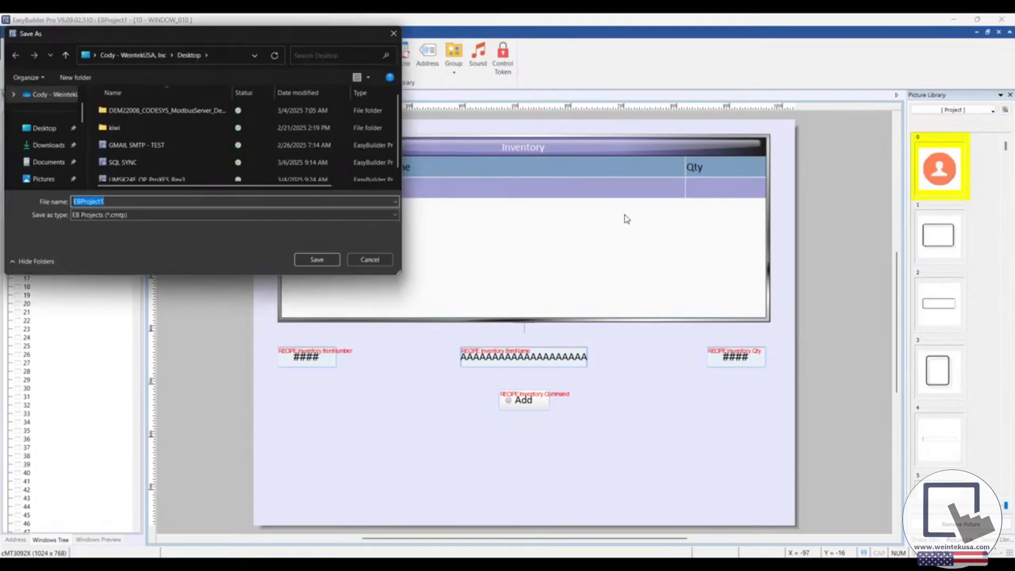
scroll(50, 135, down, 3)
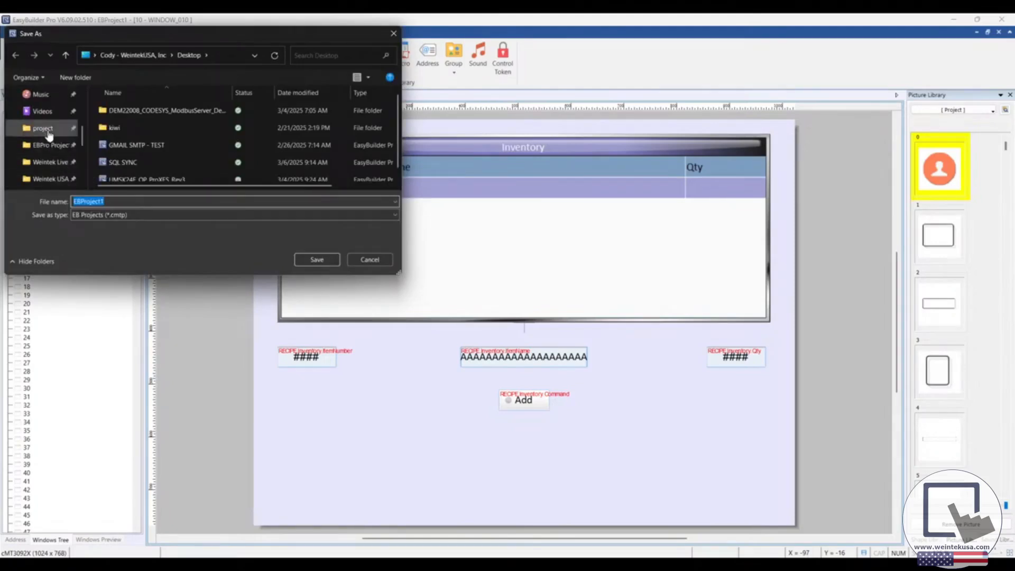
click(43, 128)
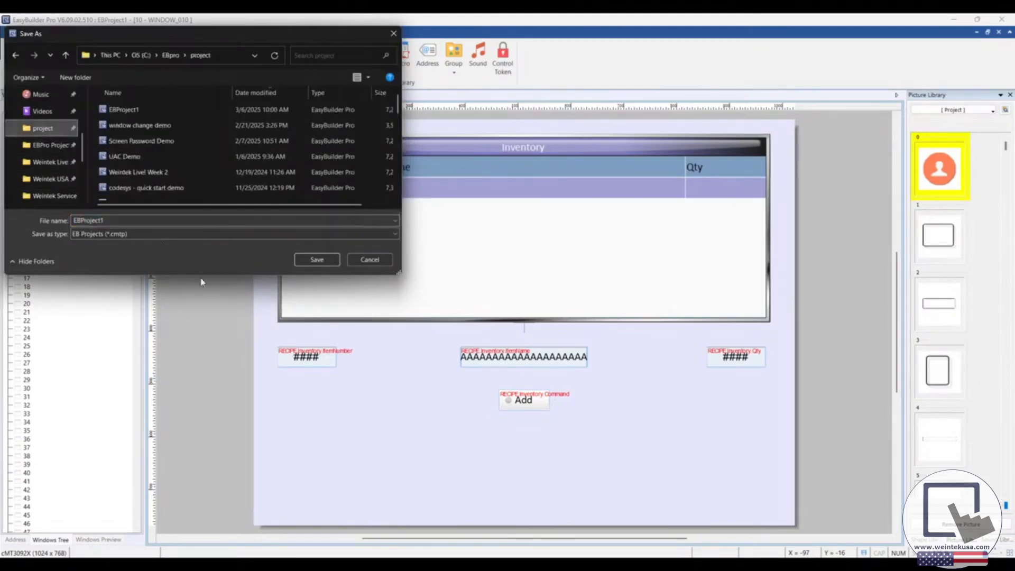
click(316, 259)
click(533, 292)
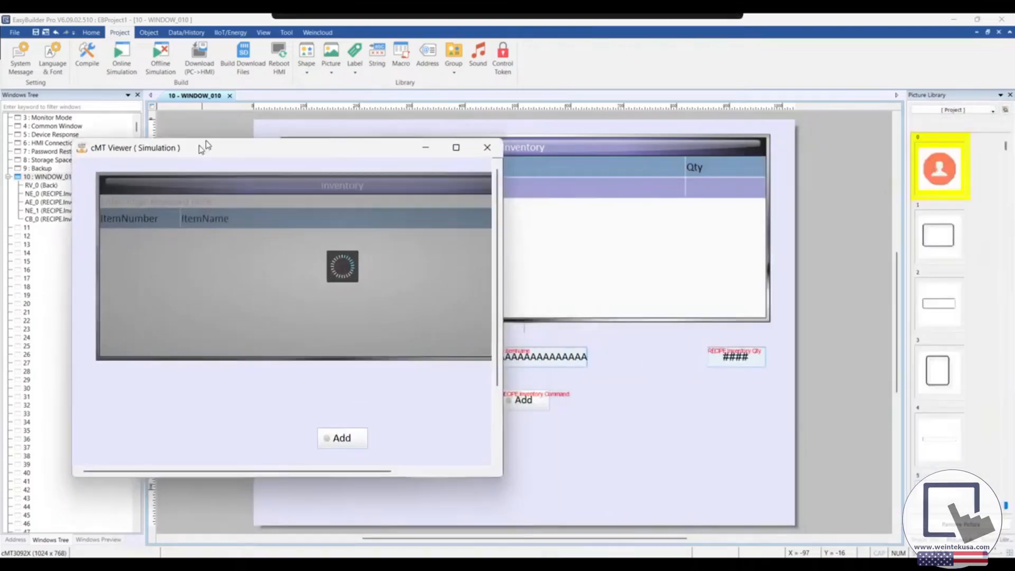
drag(199, 145, 434, 112)
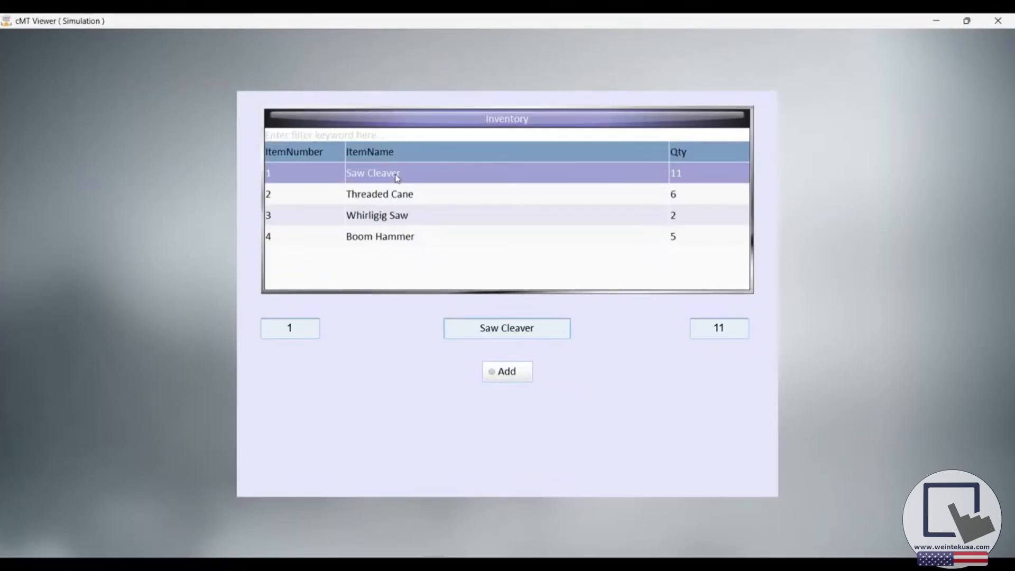
Step: Select the Threaded Cane, Whirligig Saw and Boom Hammer records in turn to check that the input objects follow the selection
click(400, 191)
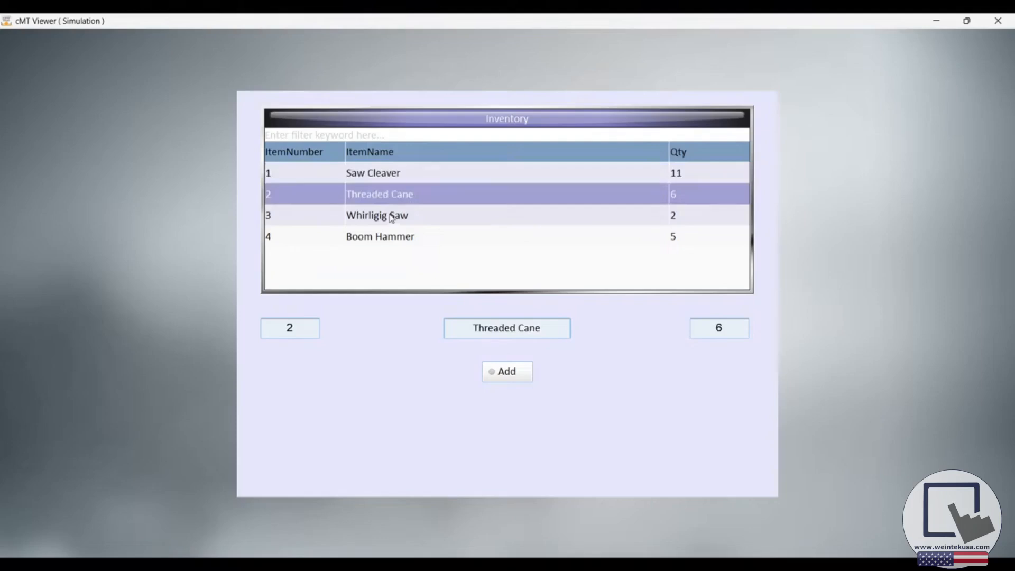
click(397, 238)
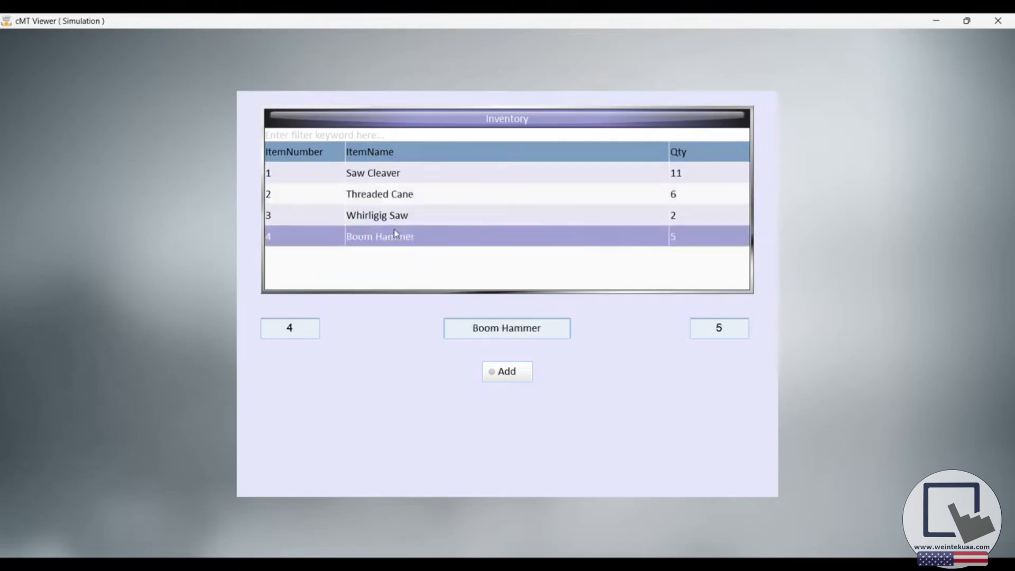
click(401, 200)
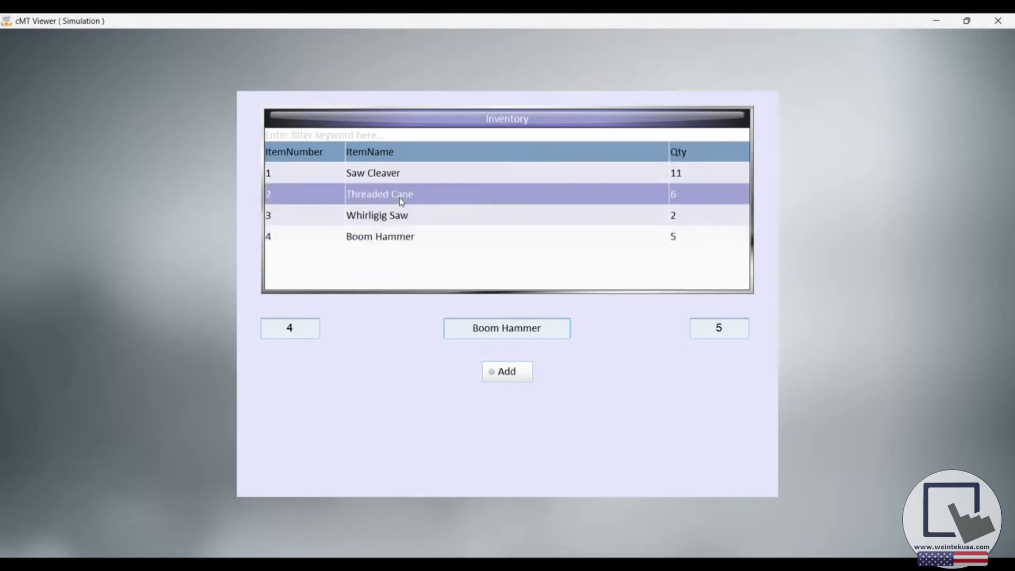
click(400, 239)
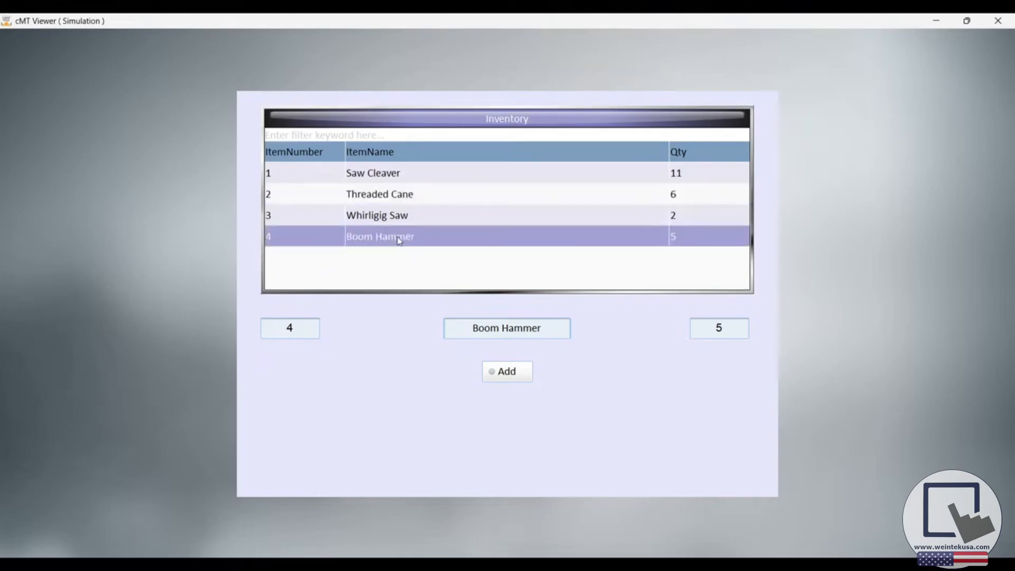
click(404, 221)
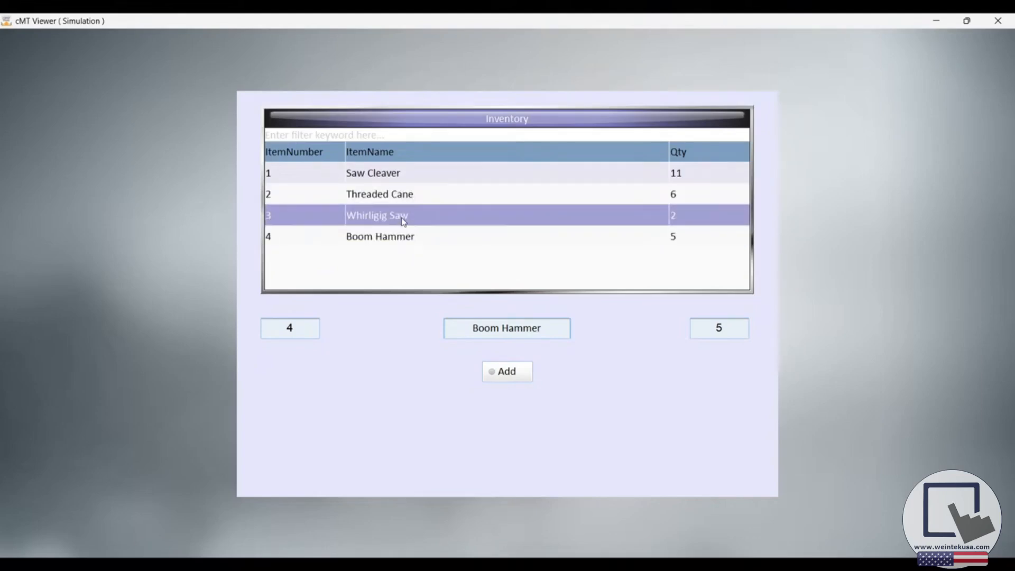
click(397, 238)
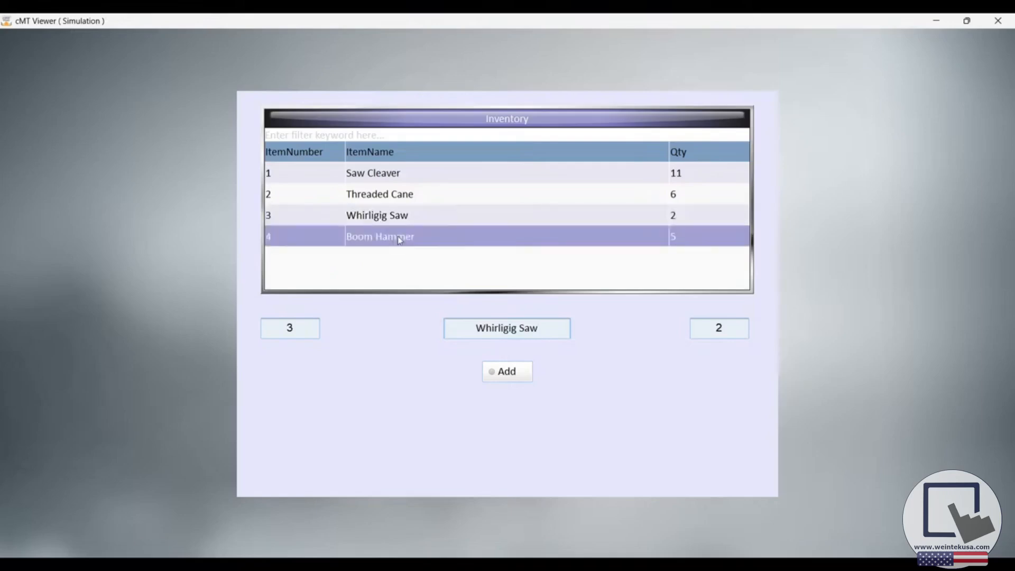
Step: Filter the Inventory records by the keyword 3, and clear the filter
click(411, 136)
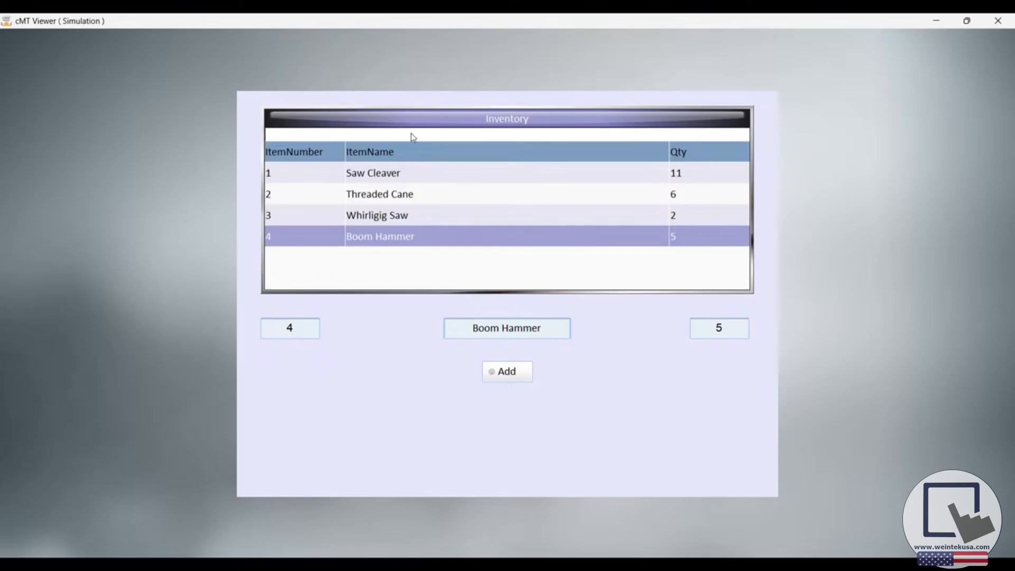
text(3)
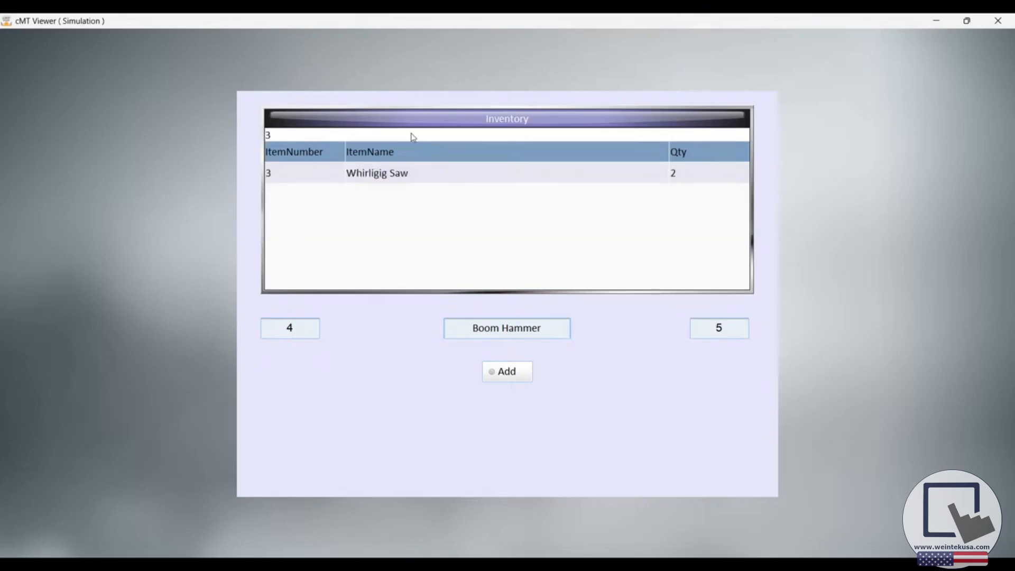
double_click(271, 136)
key(BackSpace)
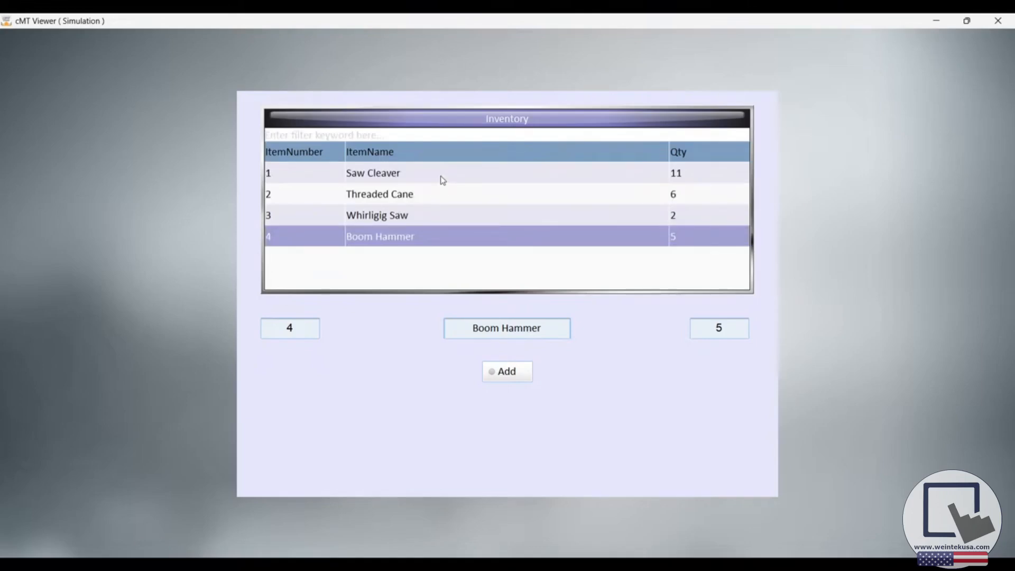
Step: Set the Qty of the Threaded Cane record to 5 directly in the Recipe View
click(693, 196)
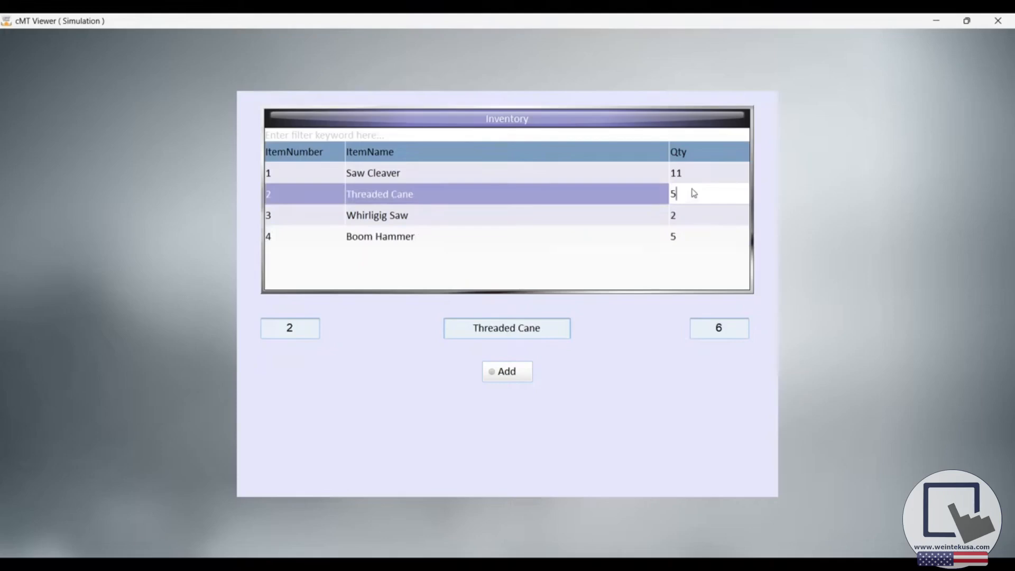
click(581, 273)
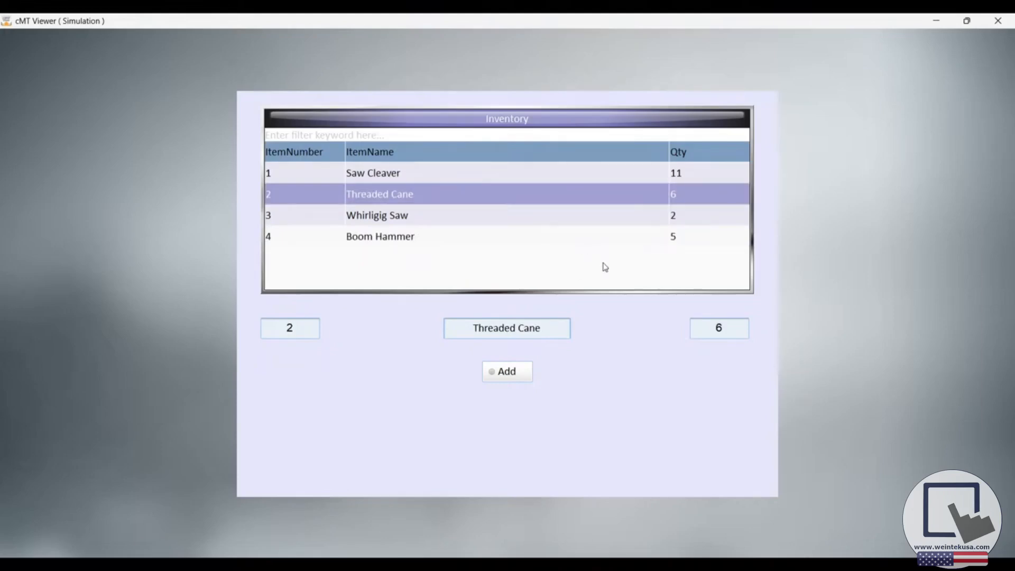
click(683, 196)
text(5)
key(Return)
Step: Fill the input objects below the Recipe View with ItemNumber 5, ItemName Widget a and Qty 50
click(302, 332)
text(5)
double_click(511, 333)
drag(545, 328, 443, 318)
key(BackSpace)
text(Widget a)
click(717, 335)
text(0)
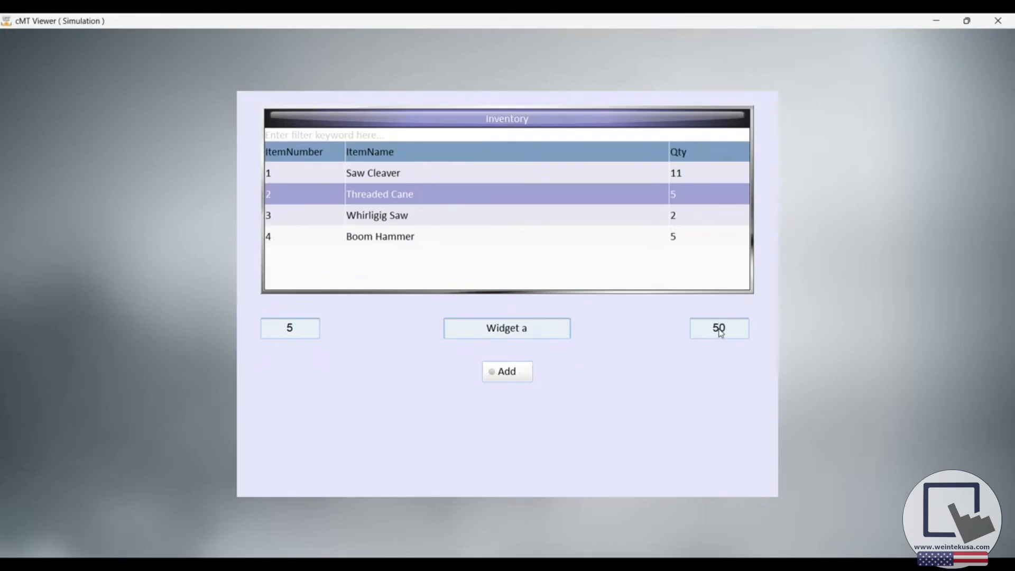
Step: Add the filled-in Widget a record to the Inventory recipe and close the simulation
click(505, 373)
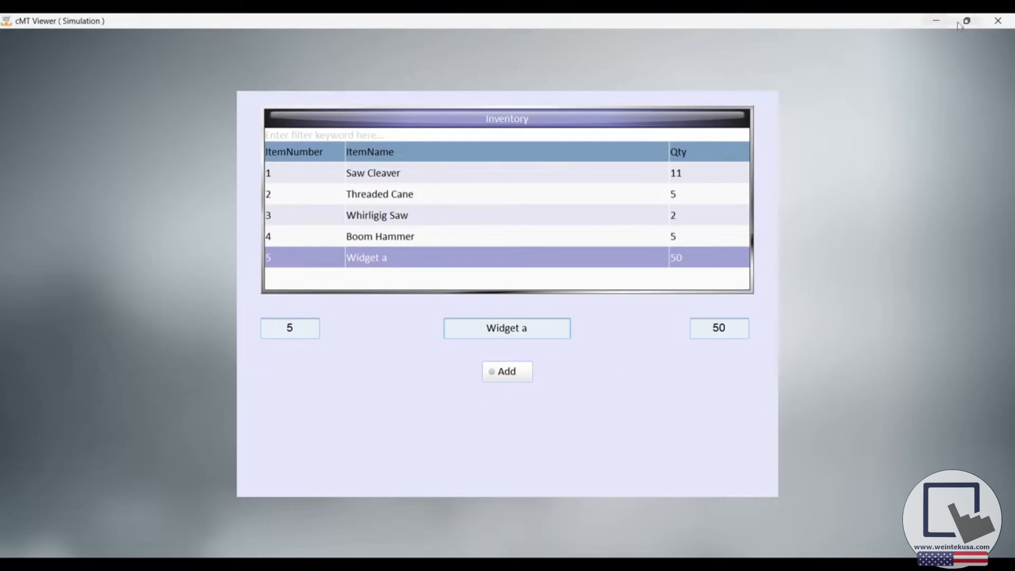
click(996, 23)
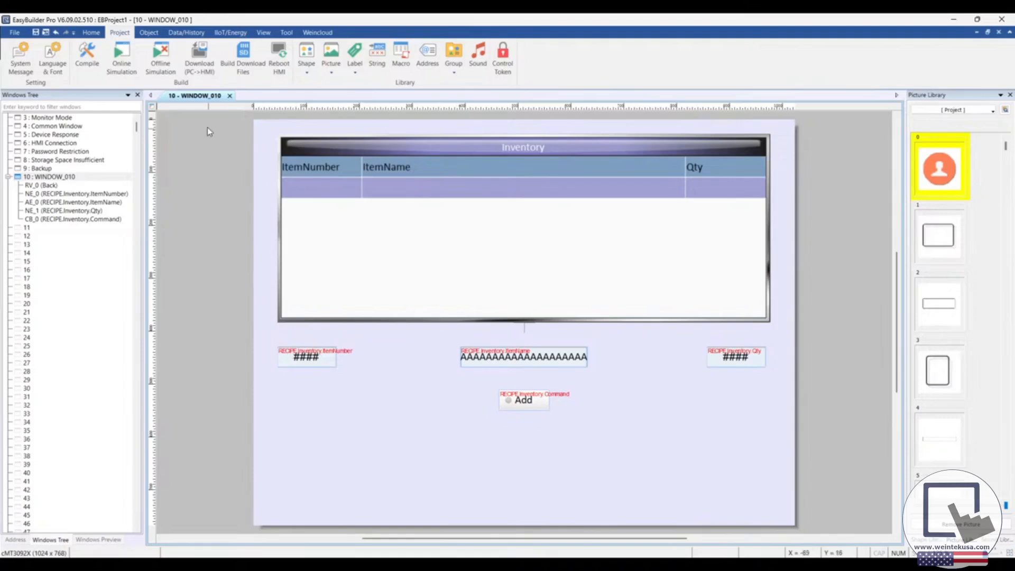
Step: Start a new Import/Export entry of type Recipe database for the Inventory recipe
click(187, 34)
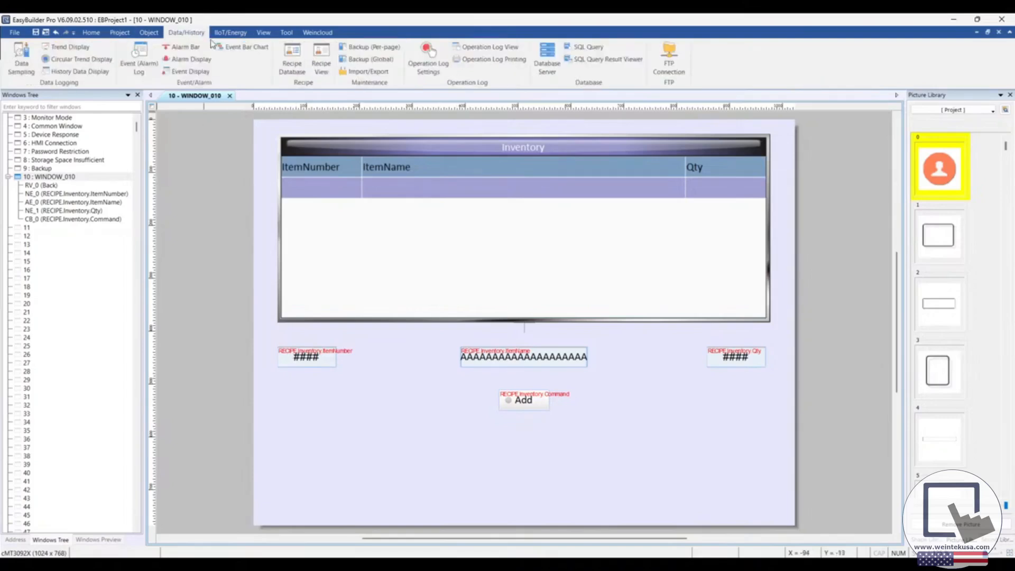
click(363, 74)
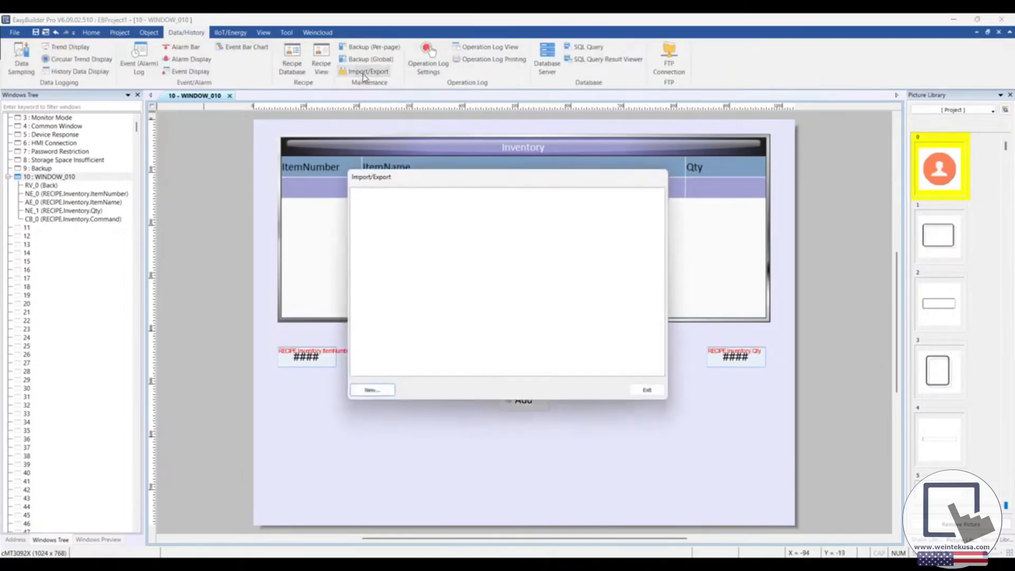
click(371, 391)
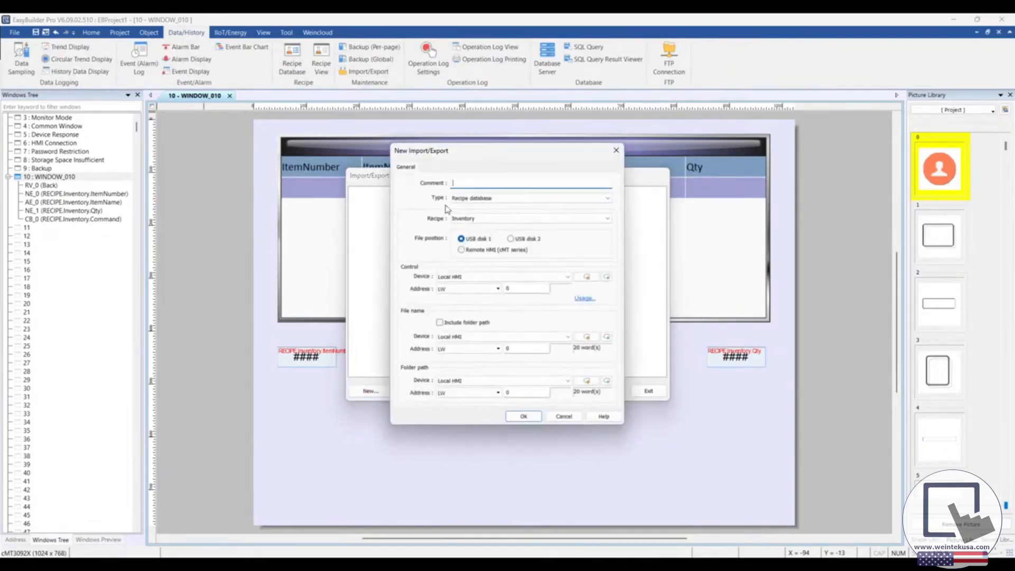
click(608, 199)
click(607, 200)
click(606, 220)
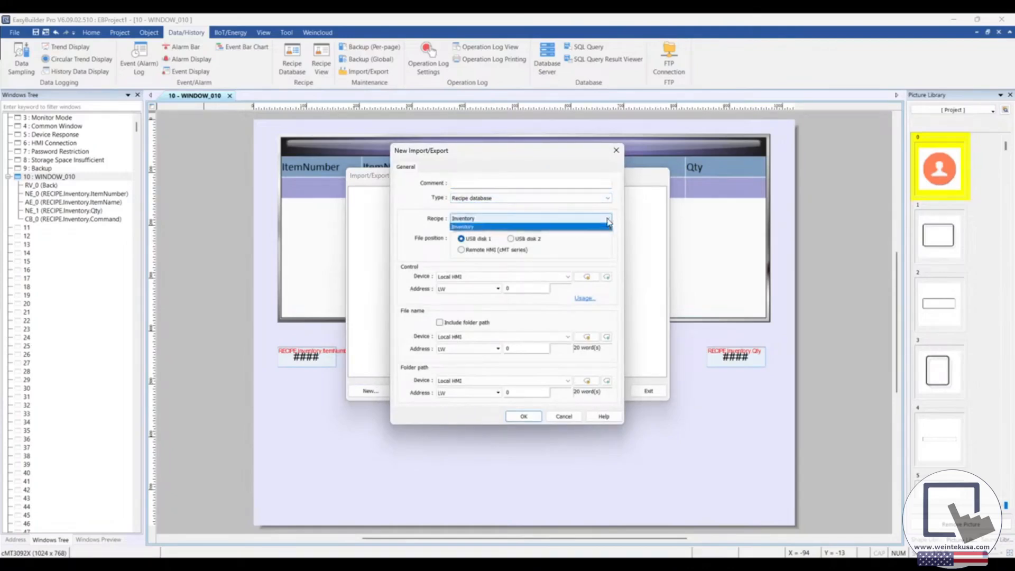
click(608, 220)
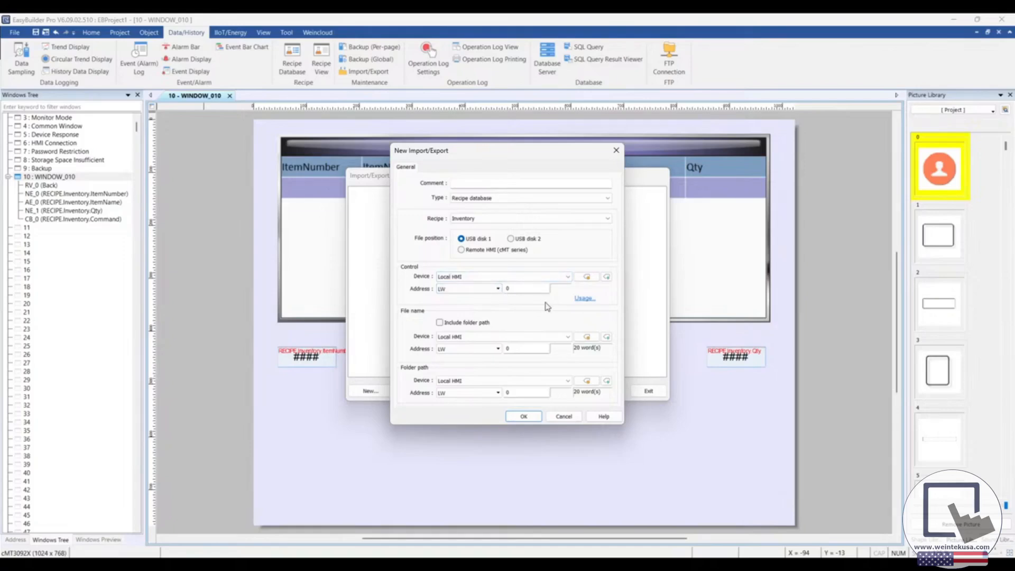
Step: Review the control address usage and set the entry's control address to LW 100
click(578, 299)
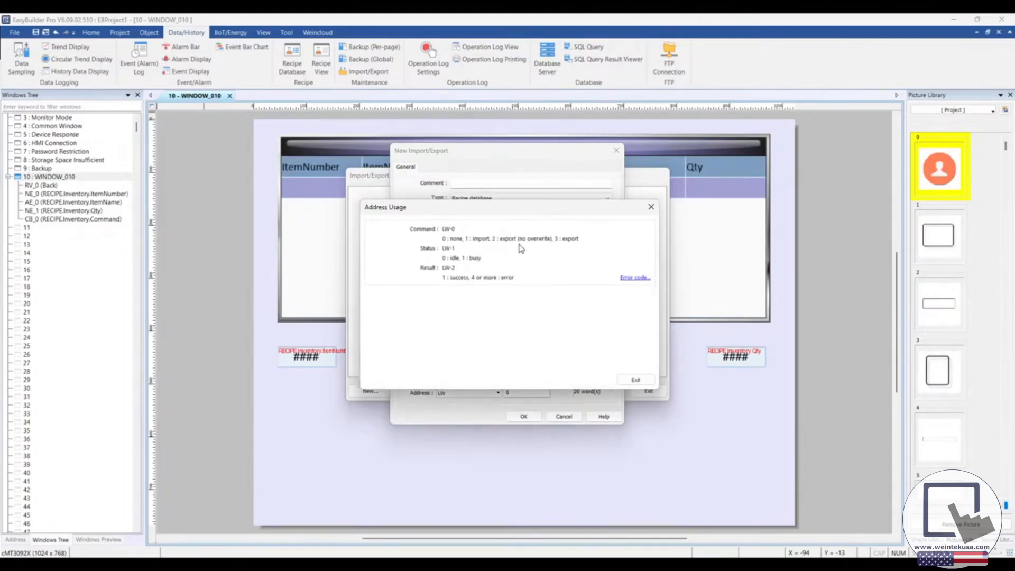
mouse_move(544, 212)
mouse_down()
mouse_move(548, 201)
mouse_move(538, 219)
mouse_up()
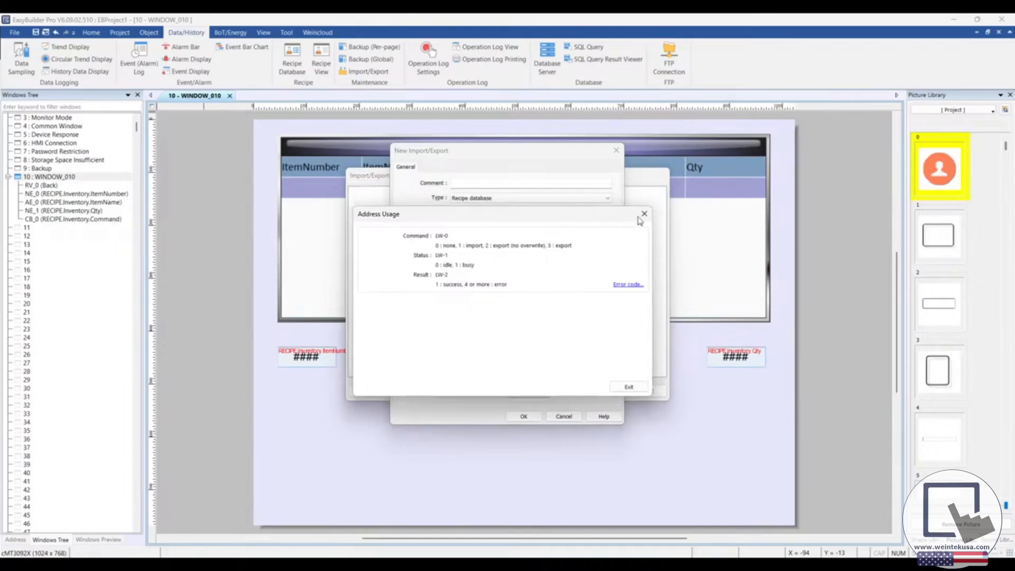
click(644, 213)
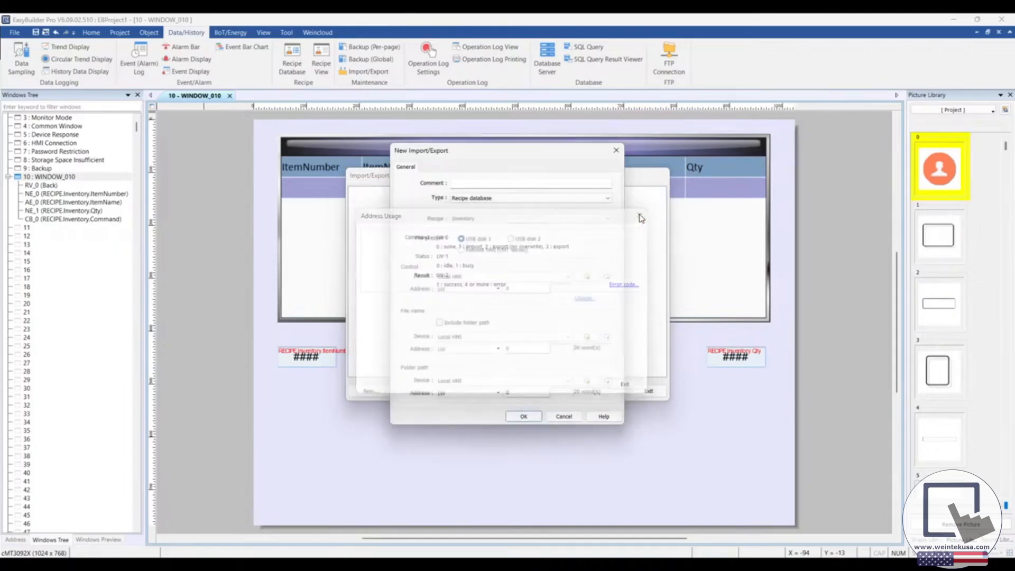
double_click(521, 288)
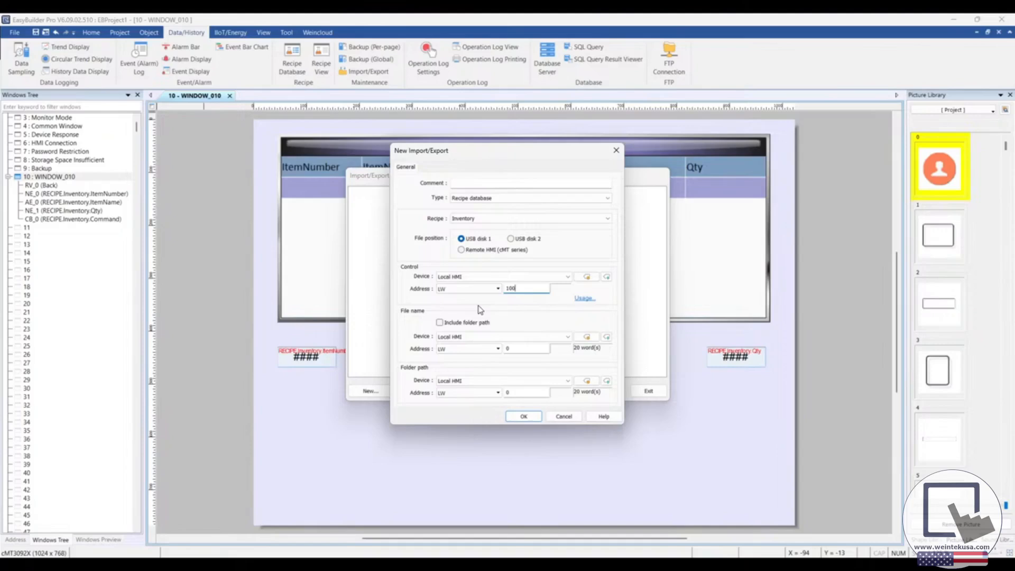
Step: Include the folder path in the file name, set its address to LW 101 with 30 words, and save the Import/Export entry
click(440, 323)
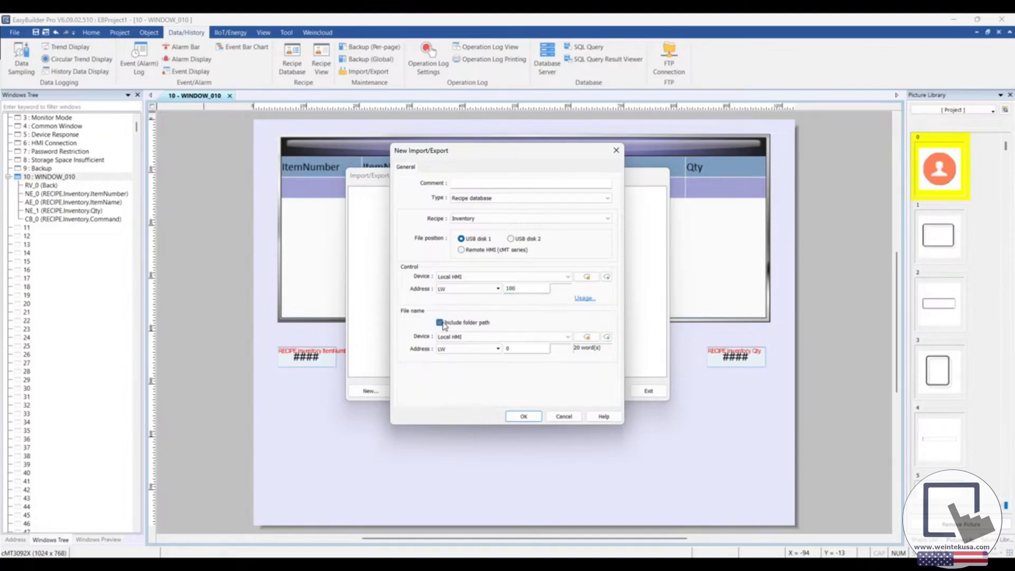
double_click(516, 349)
click(587, 337)
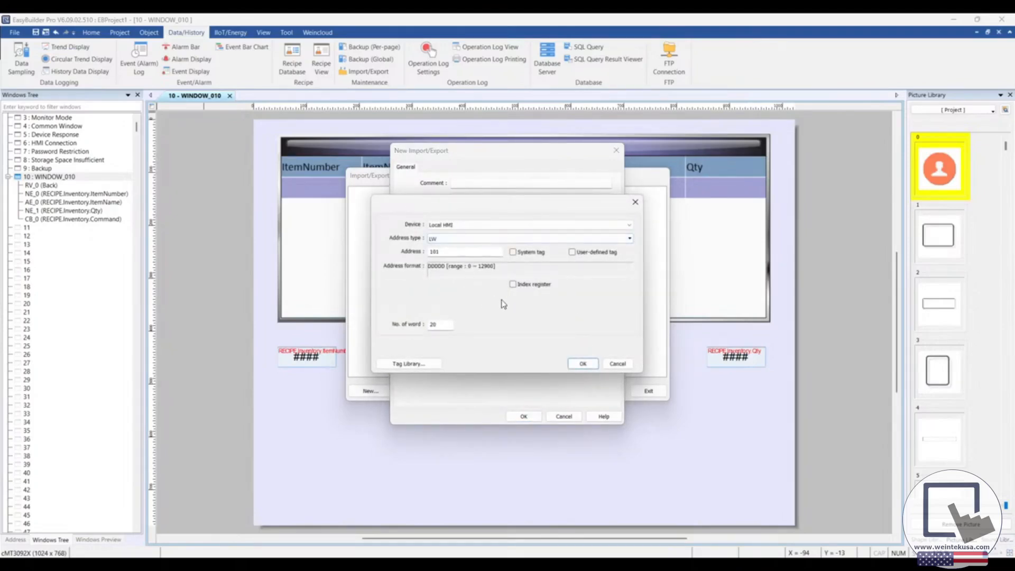
double_click(433, 324)
text(30)
click(582, 364)
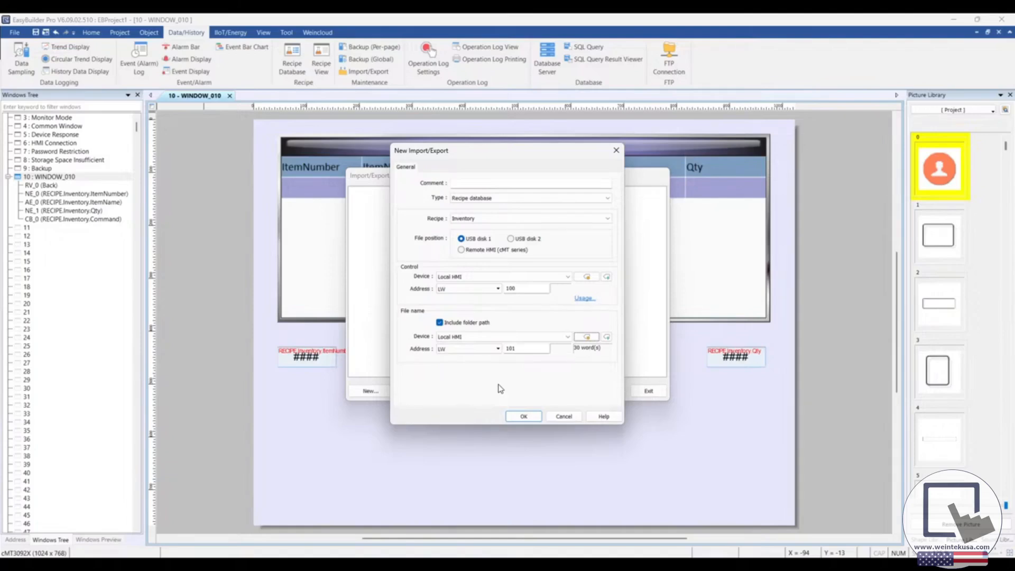
click(524, 416)
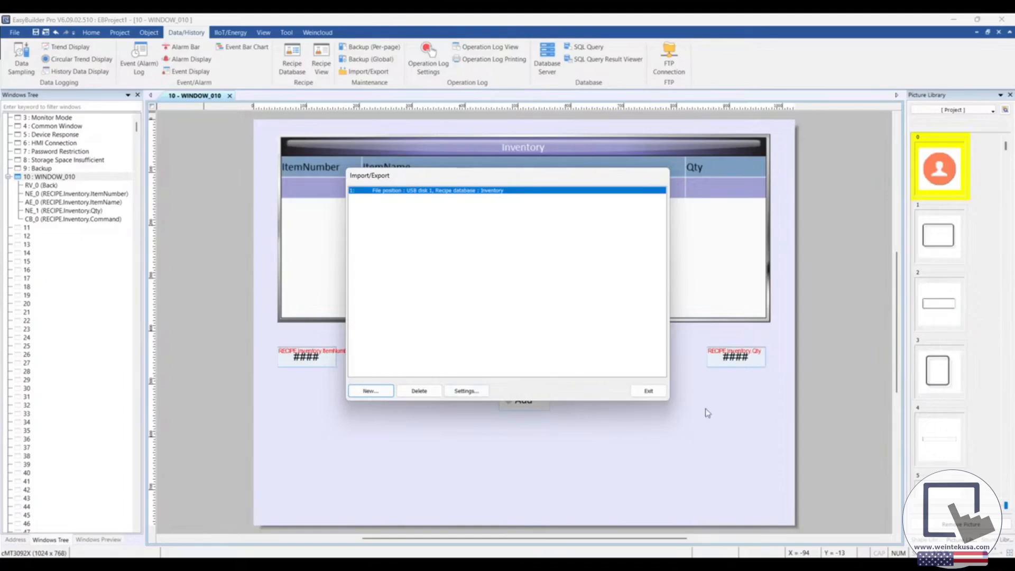
click(658, 392)
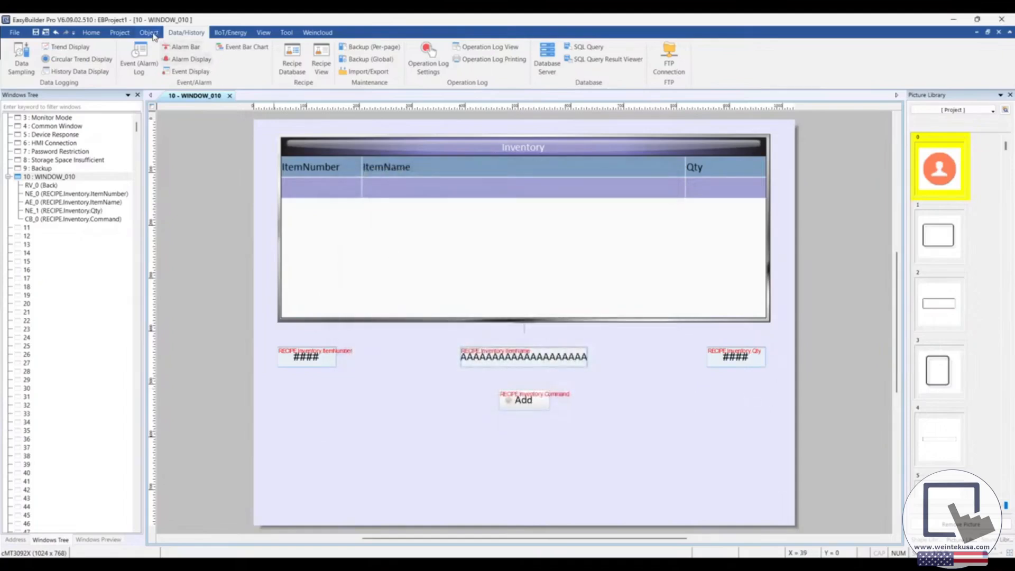
Step: Start a new Combo Button and replace its down action with a Set Word action writing constant value 3 to LW 100
click(154, 34)
click(294, 47)
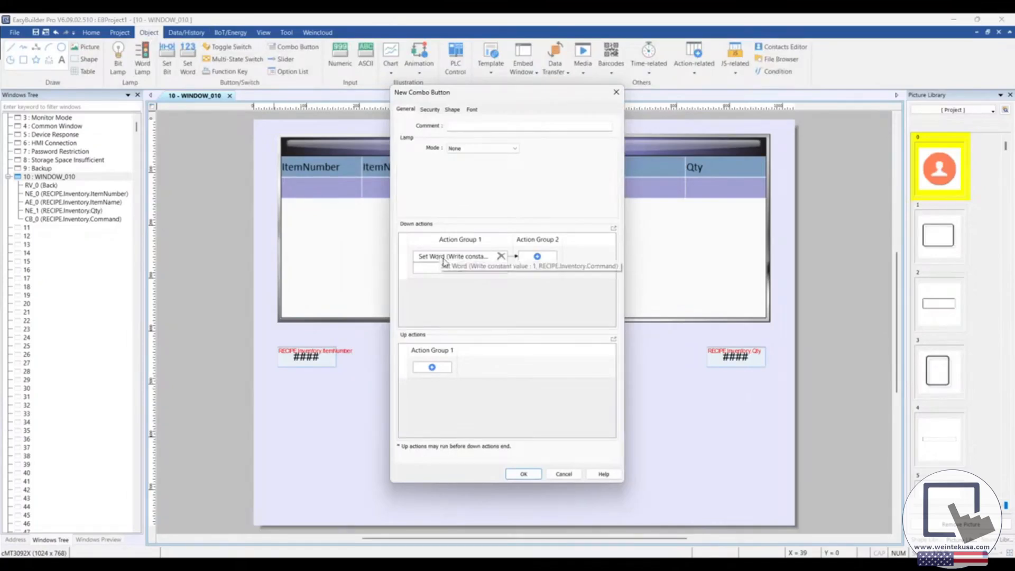
click(501, 256)
click(432, 257)
click(453, 280)
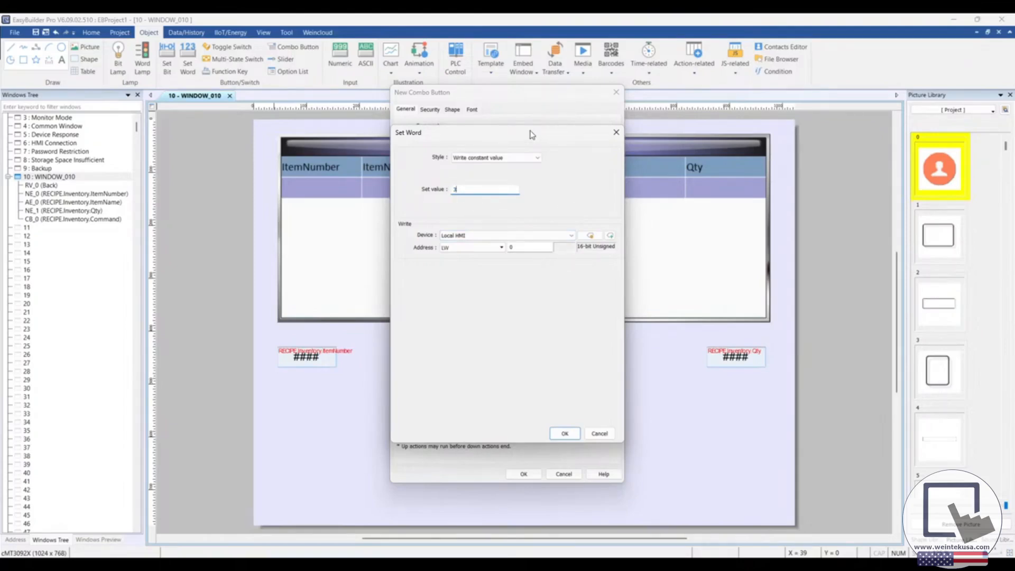
double_click(523, 247)
click(564, 434)
Step: Label the new Combo Button Export and place it in the window below the Add button
click(471, 109)
drag(434, 213, 367, 202)
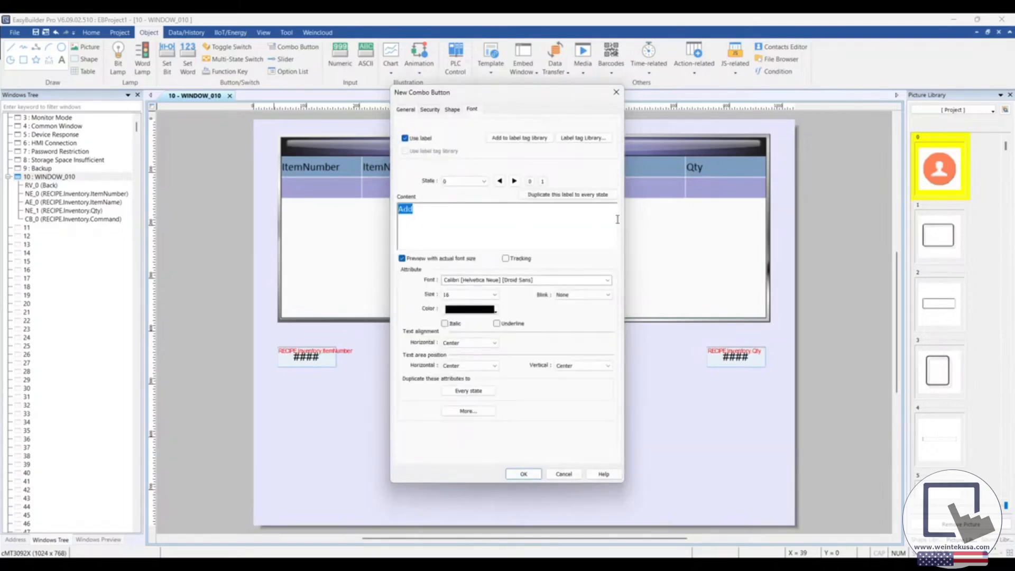
text(Export)
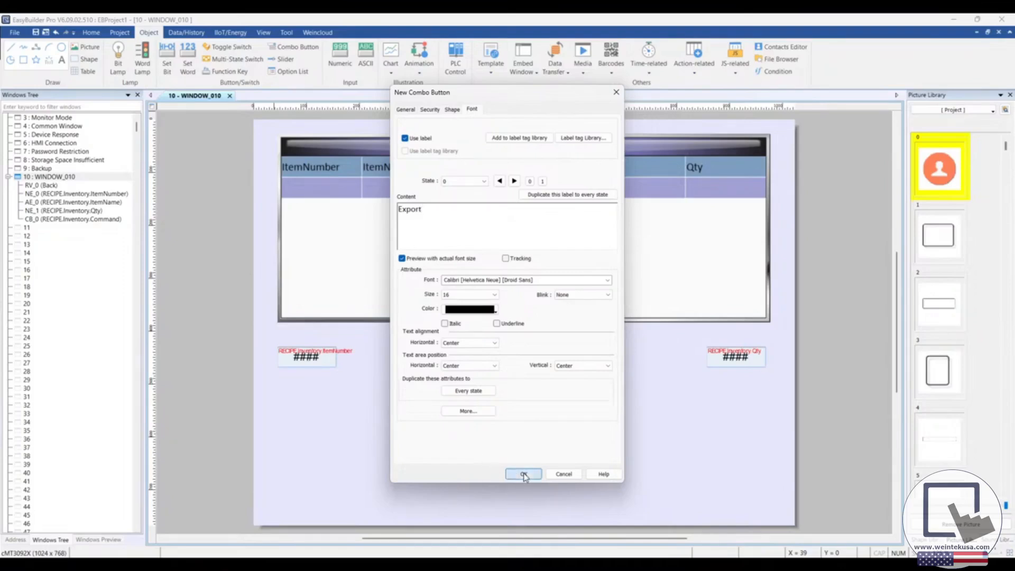
click(522, 473)
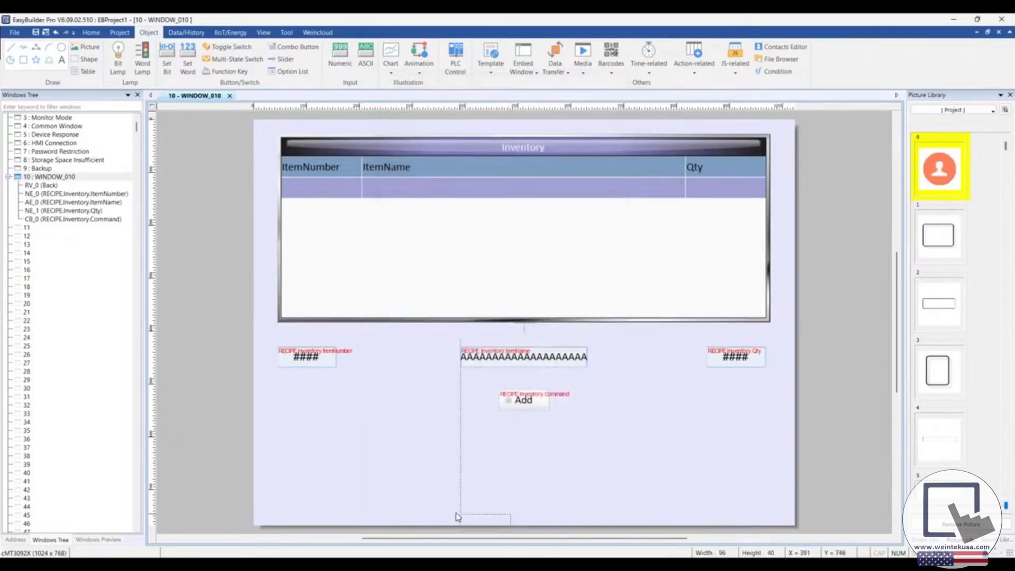
click(409, 460)
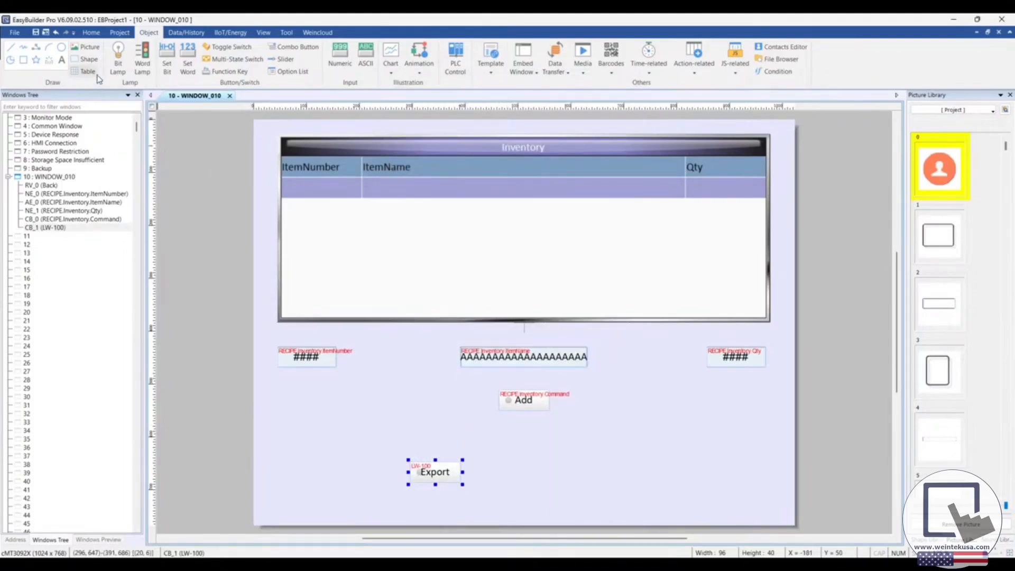
Step: Create an ASCII input object for address LW 101 with 30 words and place it near the Export button
click(361, 66)
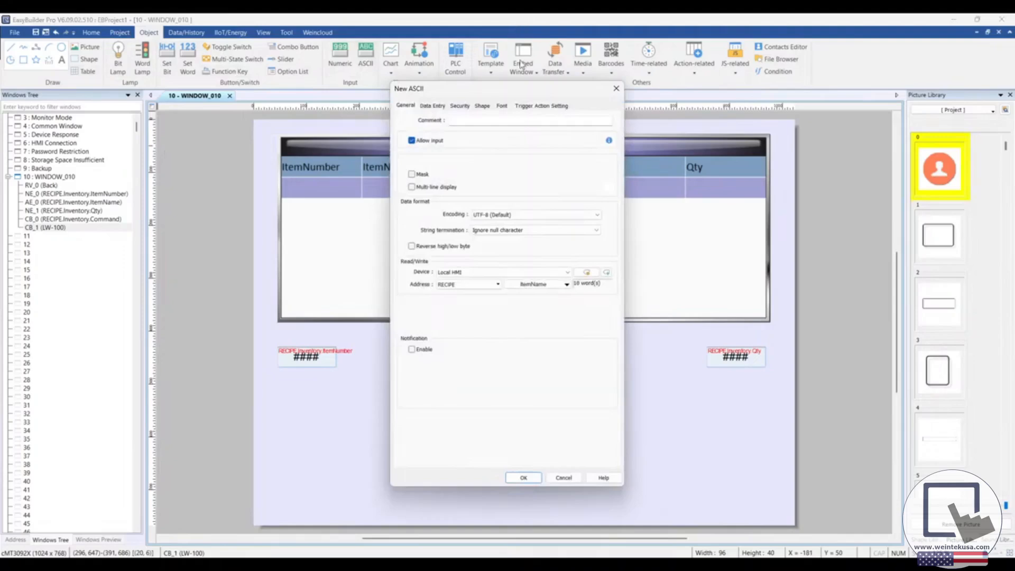
drag(517, 89, 557, 103)
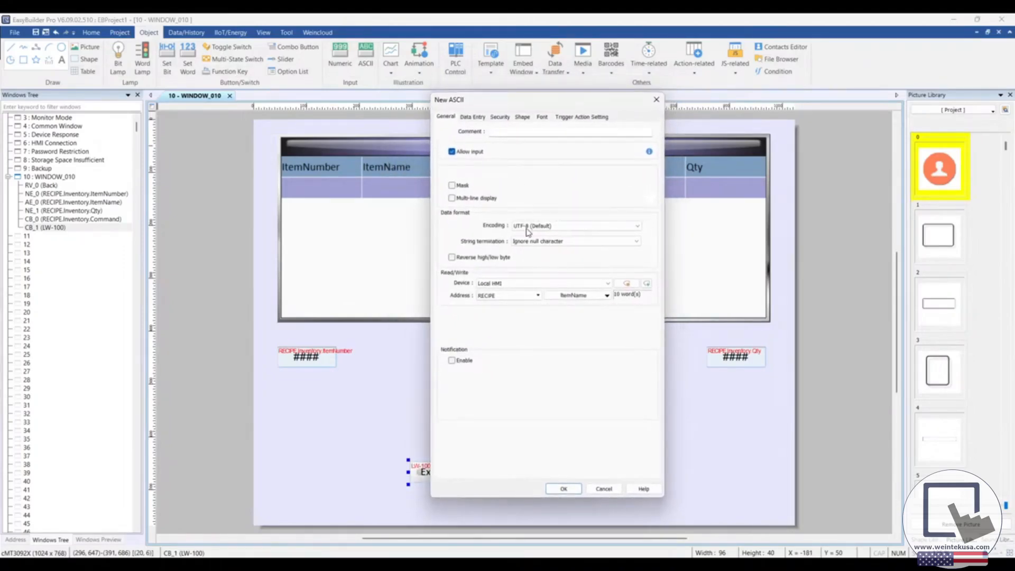
click(515, 294)
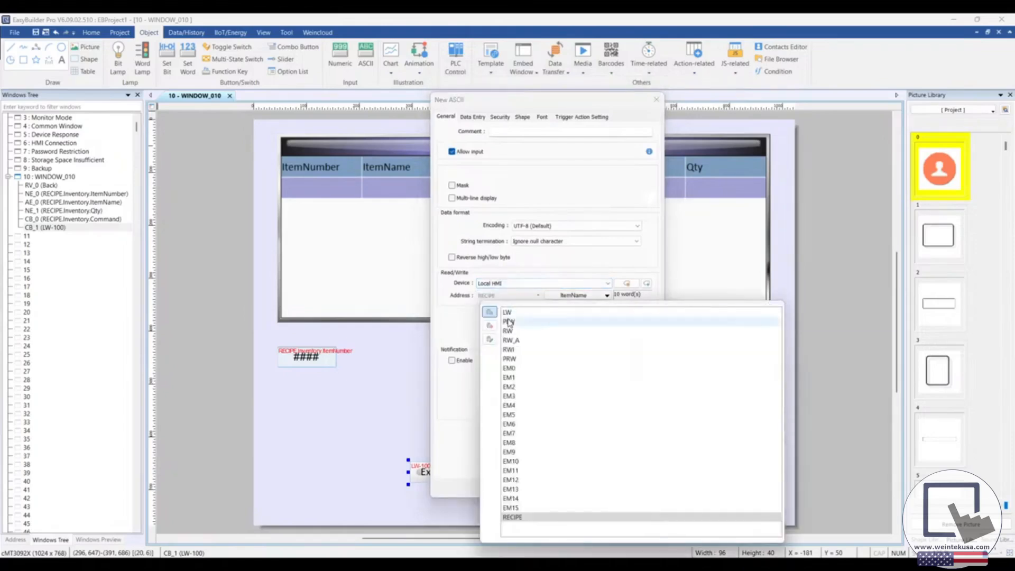
click(511, 312)
click(556, 295)
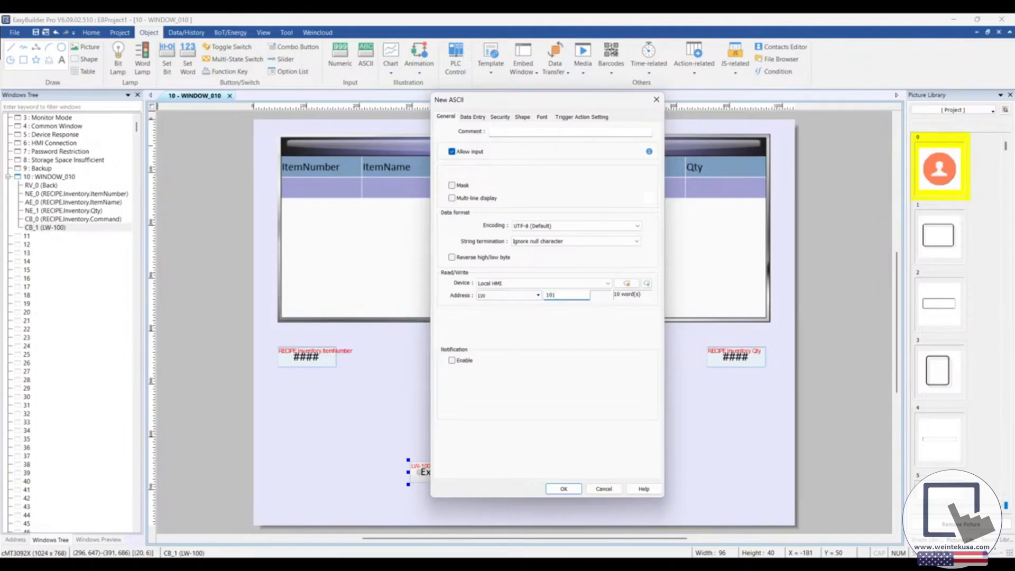
click(627, 286)
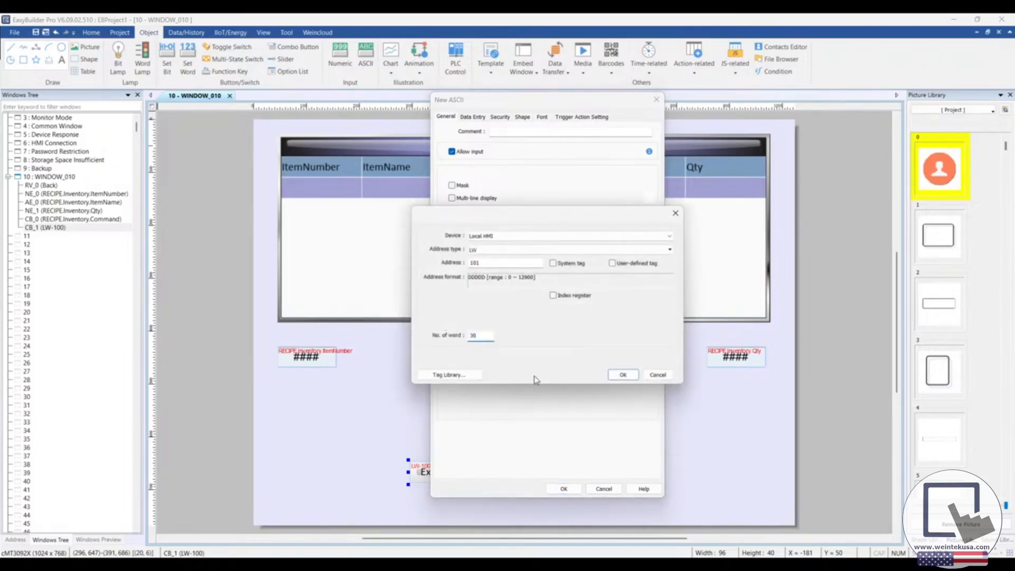
click(618, 375)
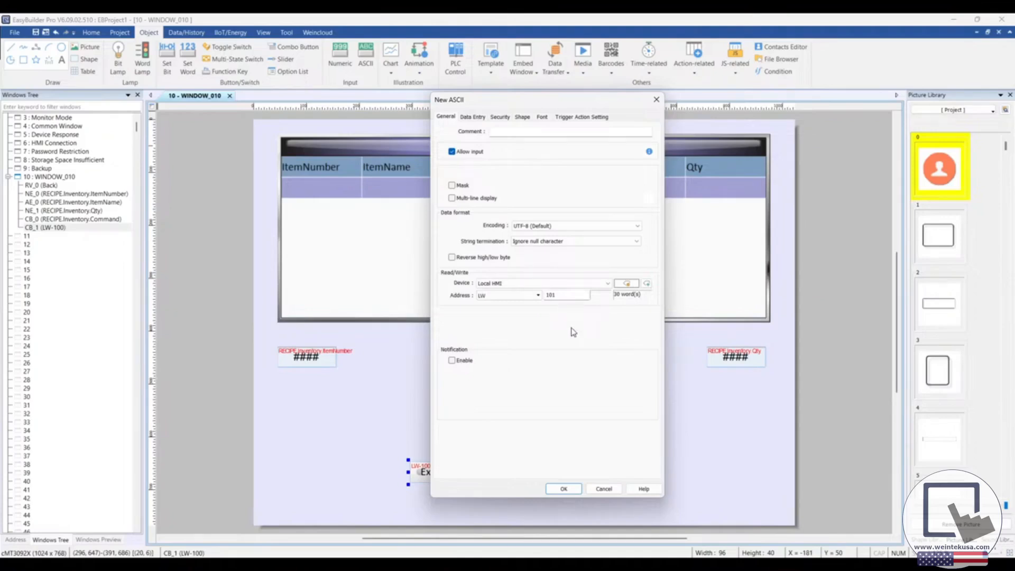
click(565, 489)
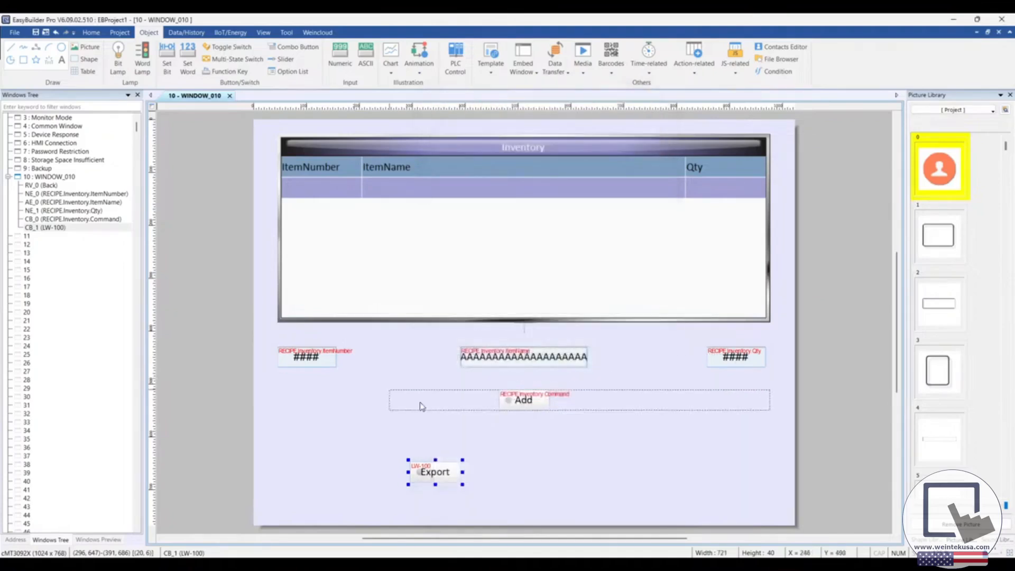
click(404, 459)
Step: Arrange the Export button and the LW-101 ASCII object side by side in one row near the window's lower edge
drag(474, 475, 467, 502)
drag(431, 469, 316, 478)
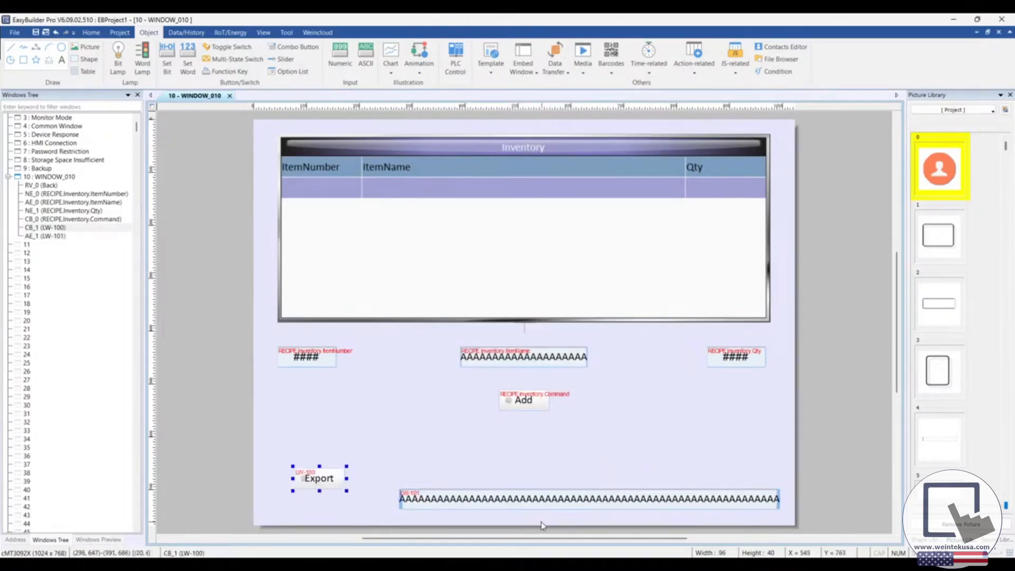
drag(548, 504, 553, 479)
drag(319, 479, 343, 478)
Step: Add a text object reading /folder/filename.csv and place it just above the LW-101 ASCII object
click(354, 429)
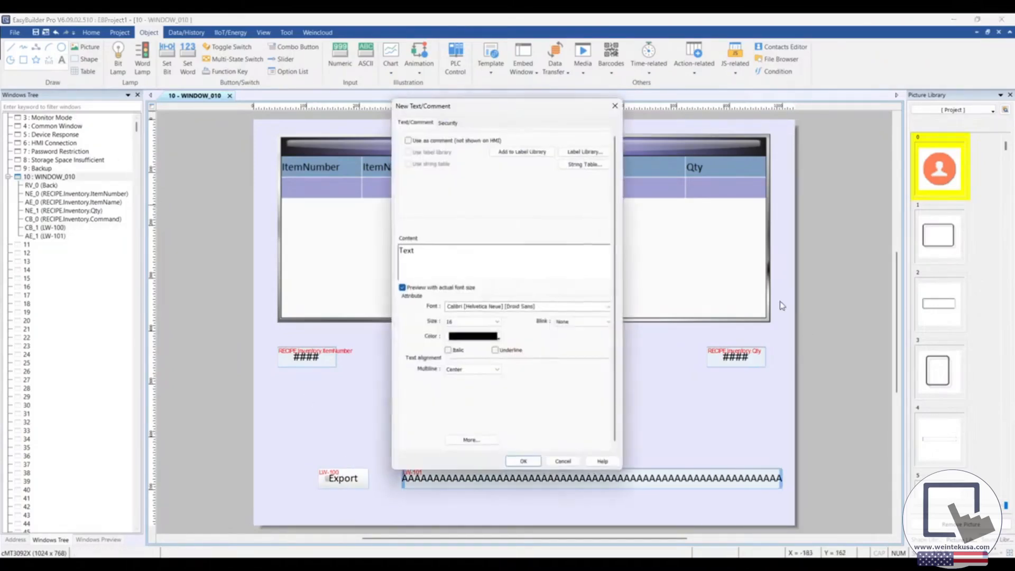
double_click(432, 249)
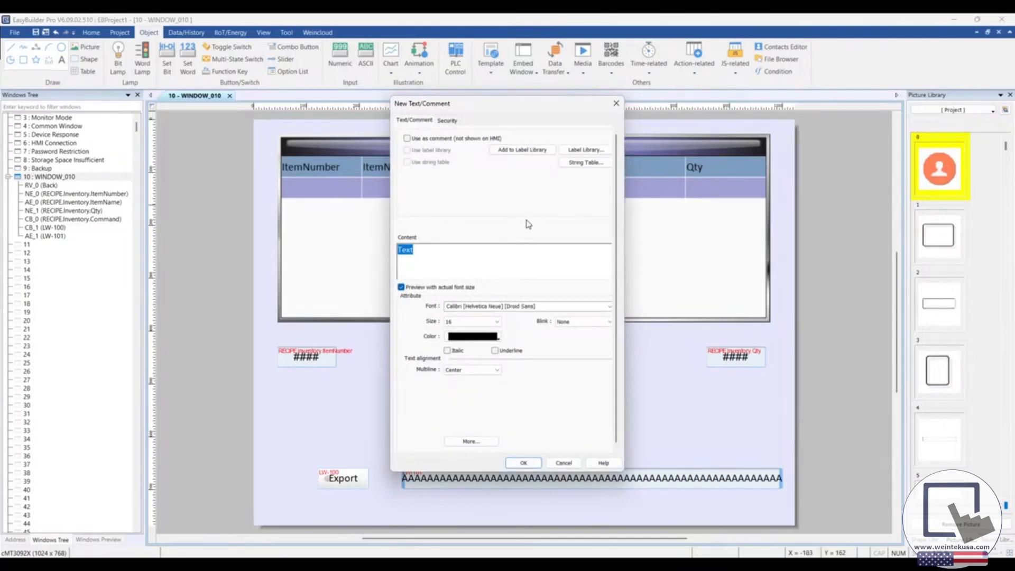
text(/folder-filename.csv)
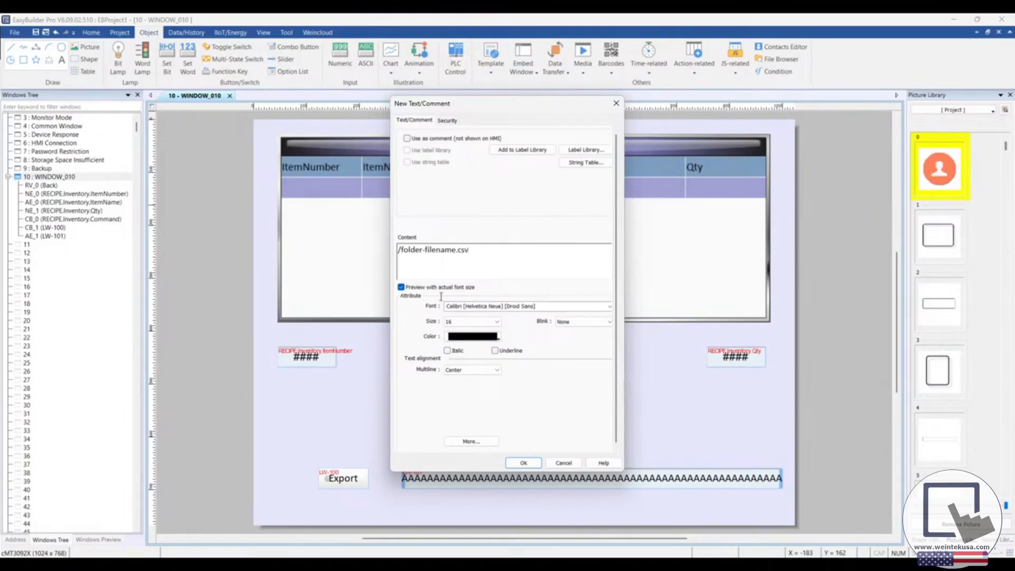
key(BackSpace)
text(/)
click(523, 463)
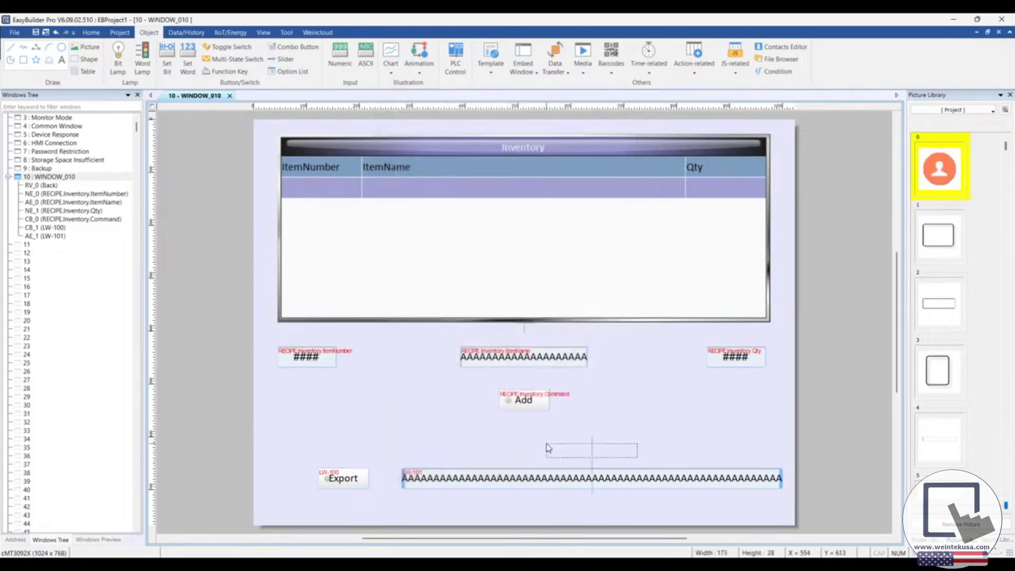
click(532, 449)
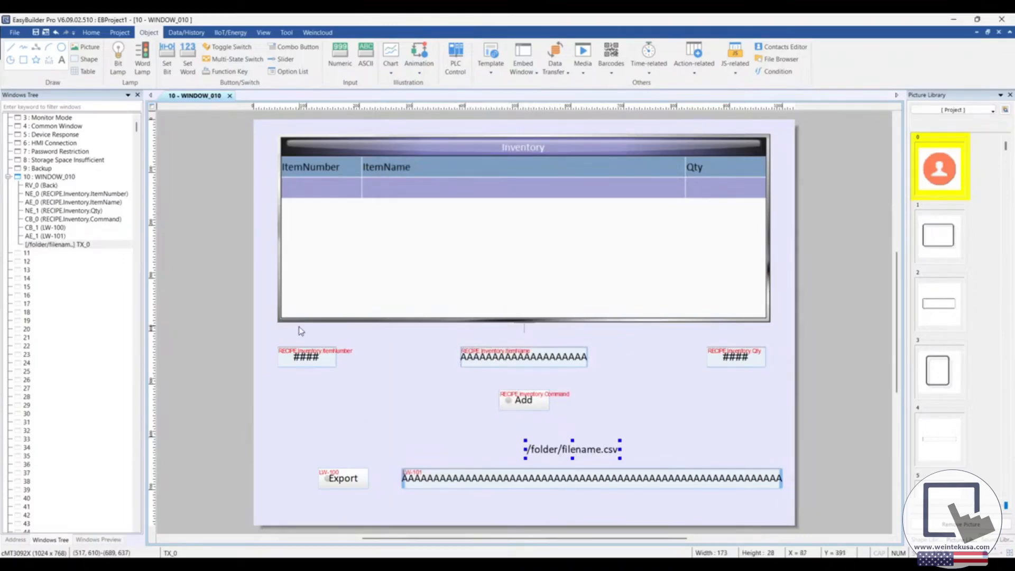
Step: Review the recipe database's Inventory item definitions and its system register descriptions, leaving the settings untouched
click(318, 386)
click(372, 175)
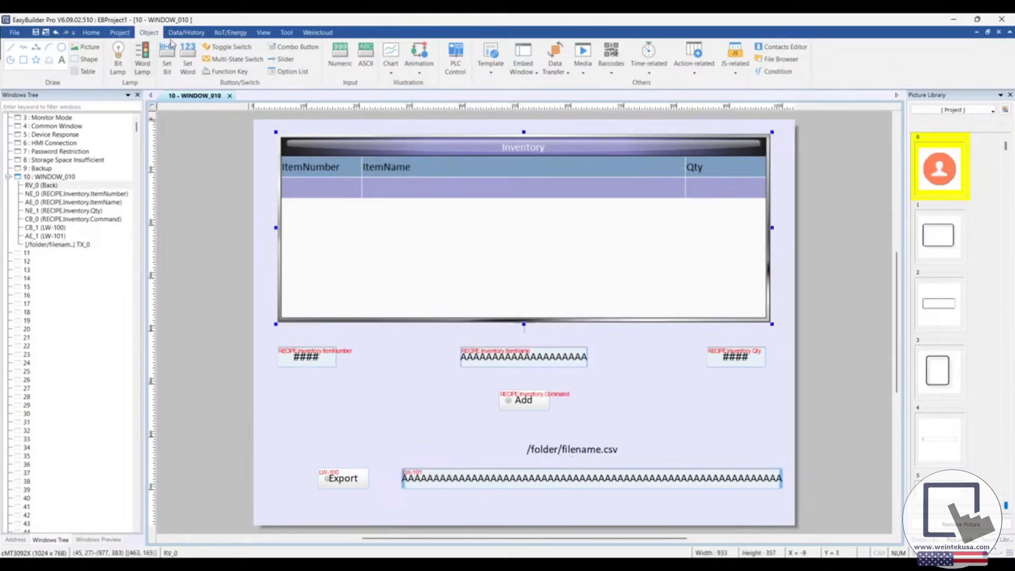
click(119, 32)
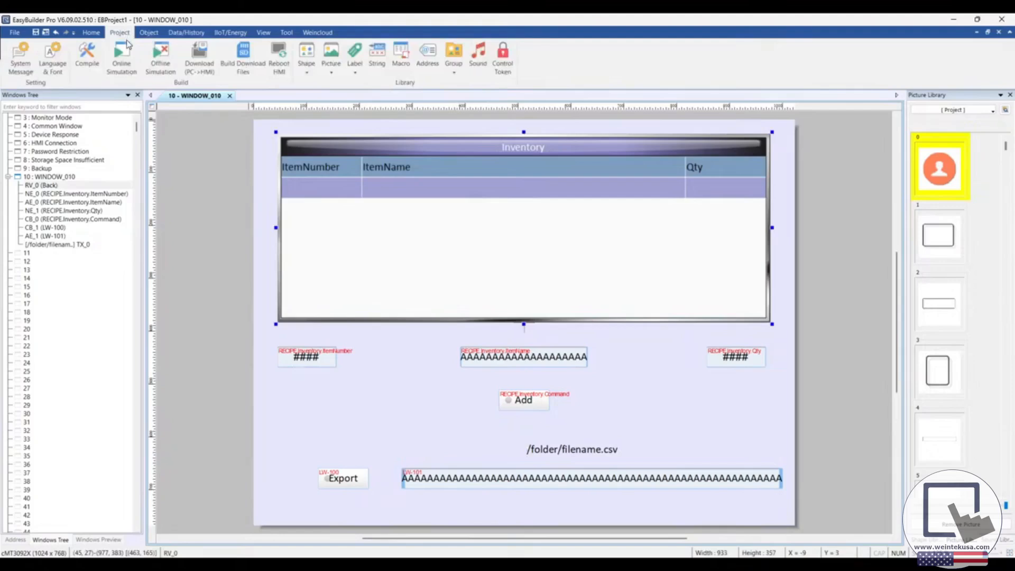
click(183, 32)
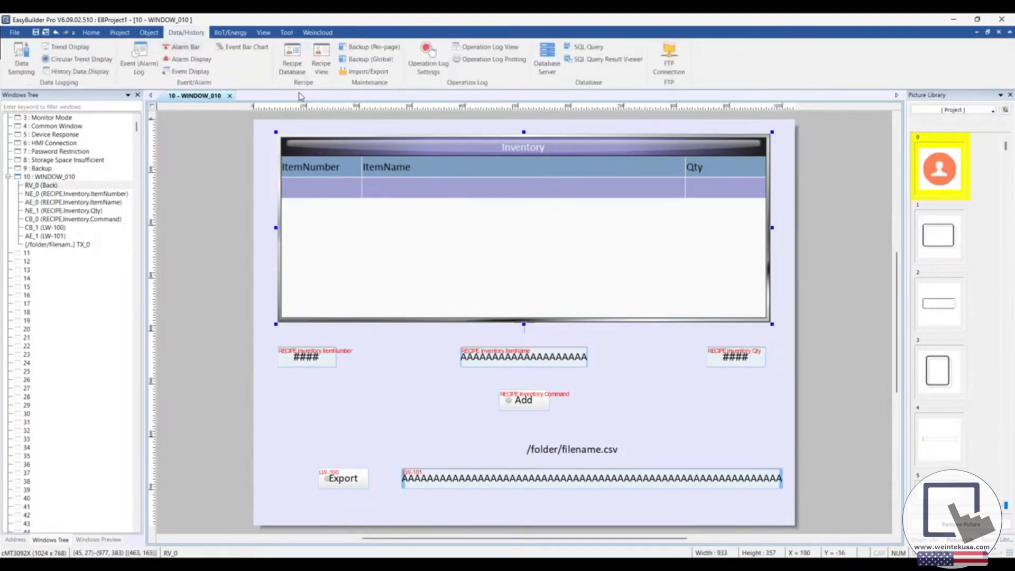
click(291, 66)
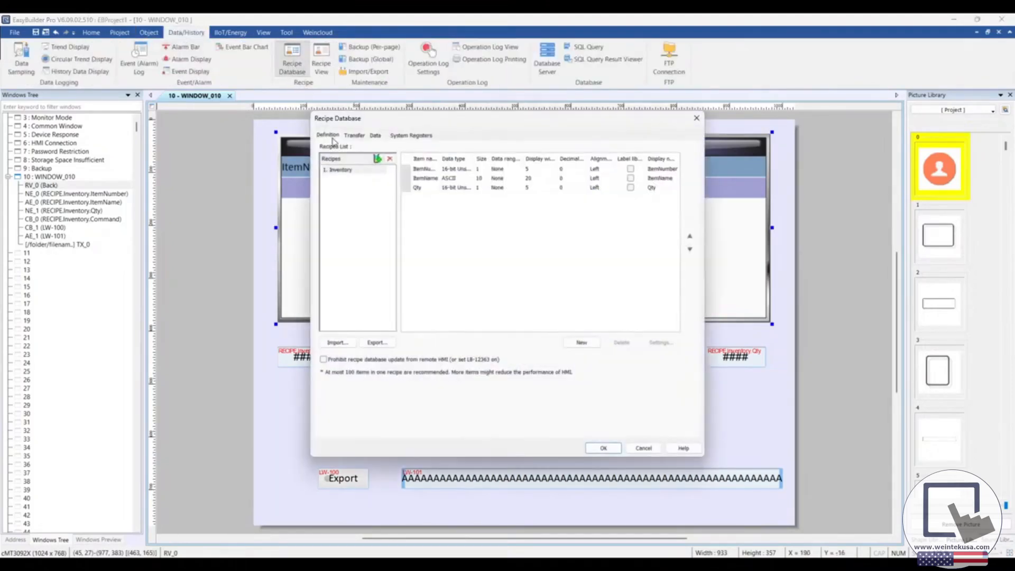
click(412, 135)
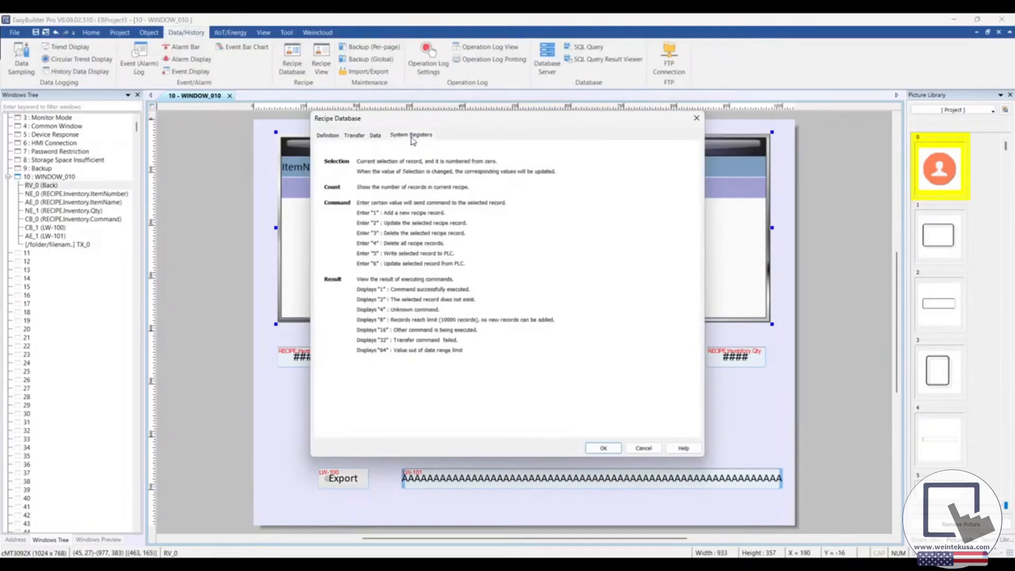
click(379, 136)
click(357, 136)
click(340, 137)
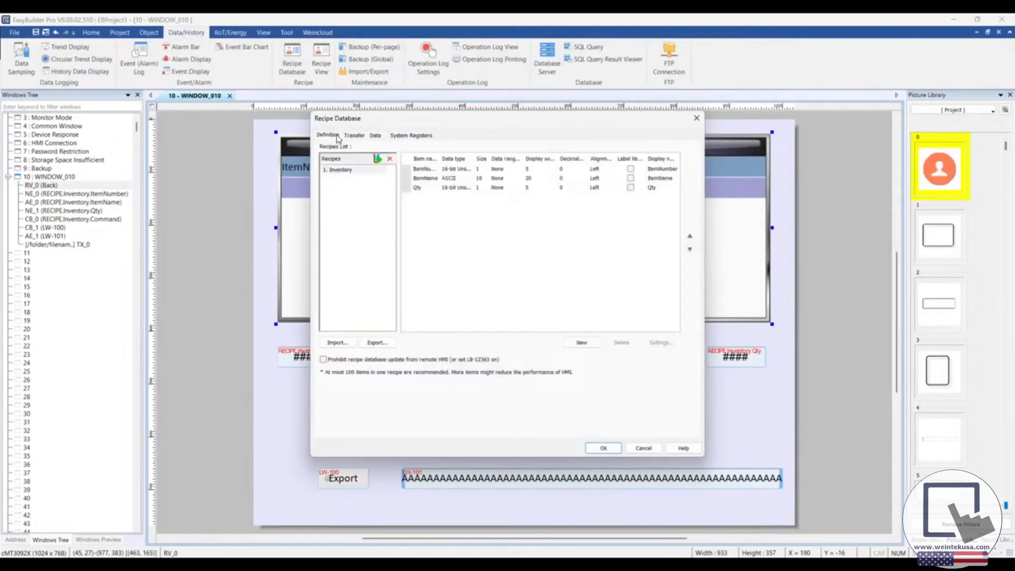
click(697, 118)
click(468, 455)
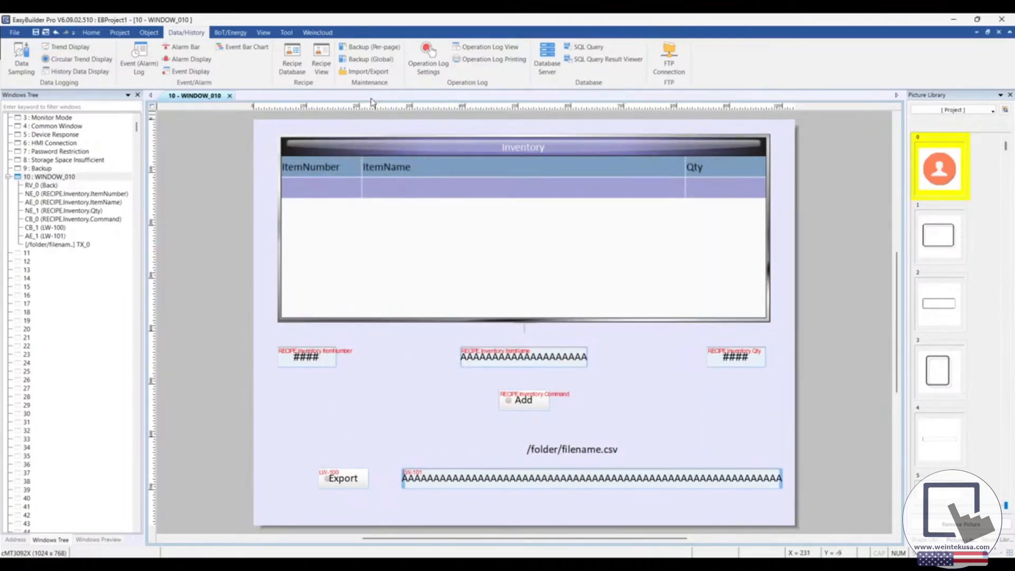
Step: Check the control address usage of the Inventory import/export entry and set its file name address to LW 103
click(368, 72)
double_click(414, 189)
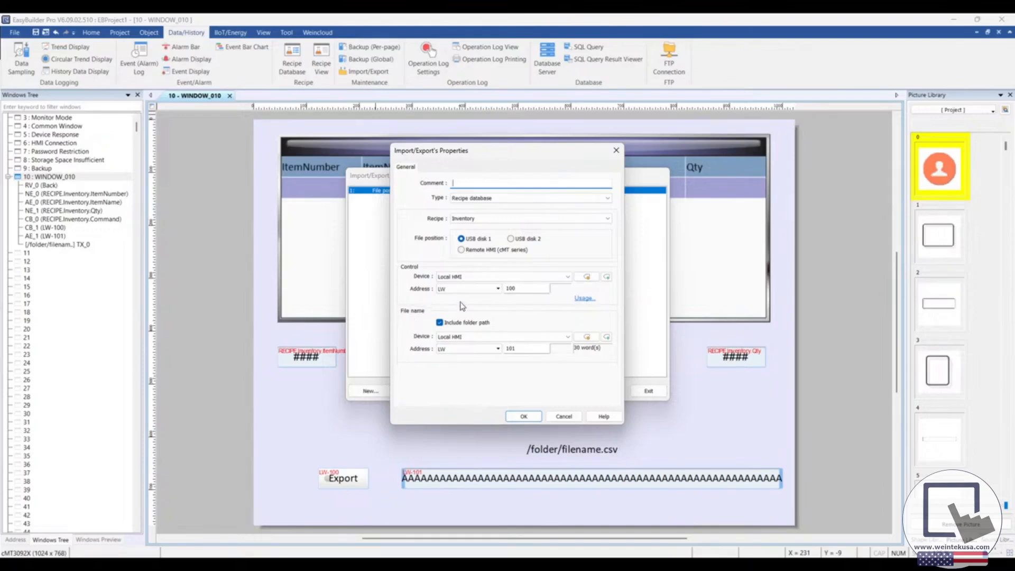
click(585, 298)
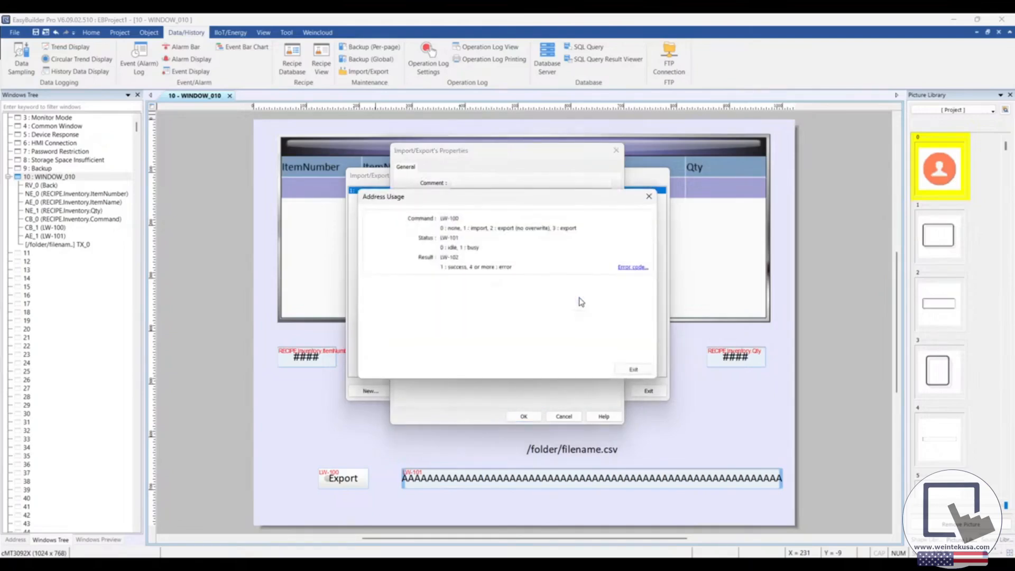
drag(512, 203, 519, 332)
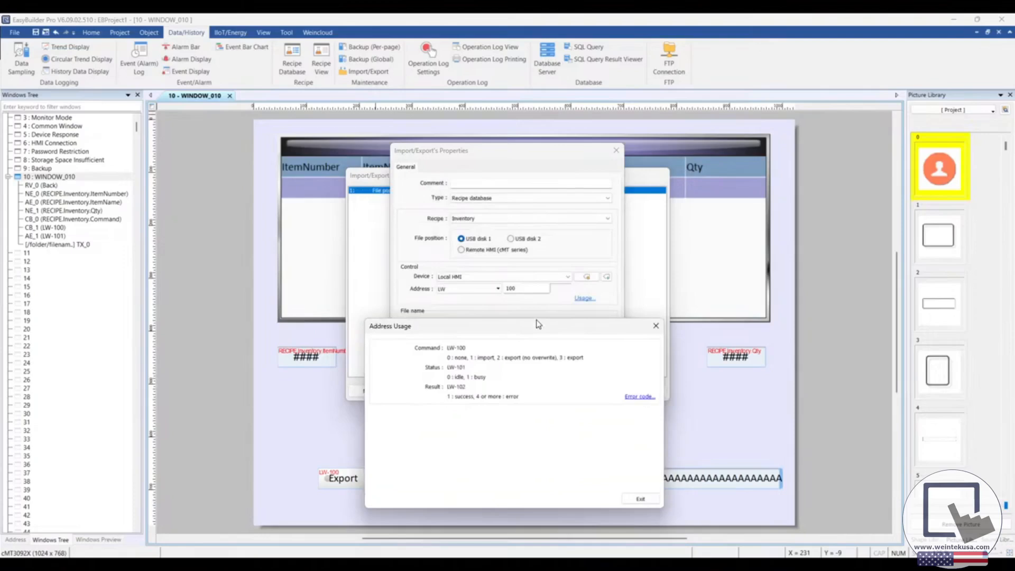
click(656, 326)
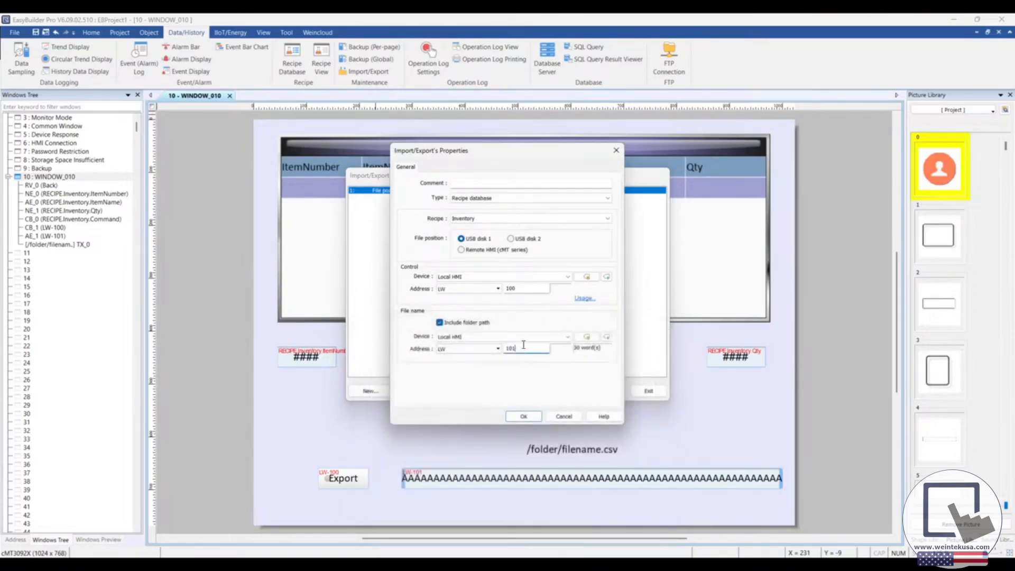
click(523, 416)
click(640, 389)
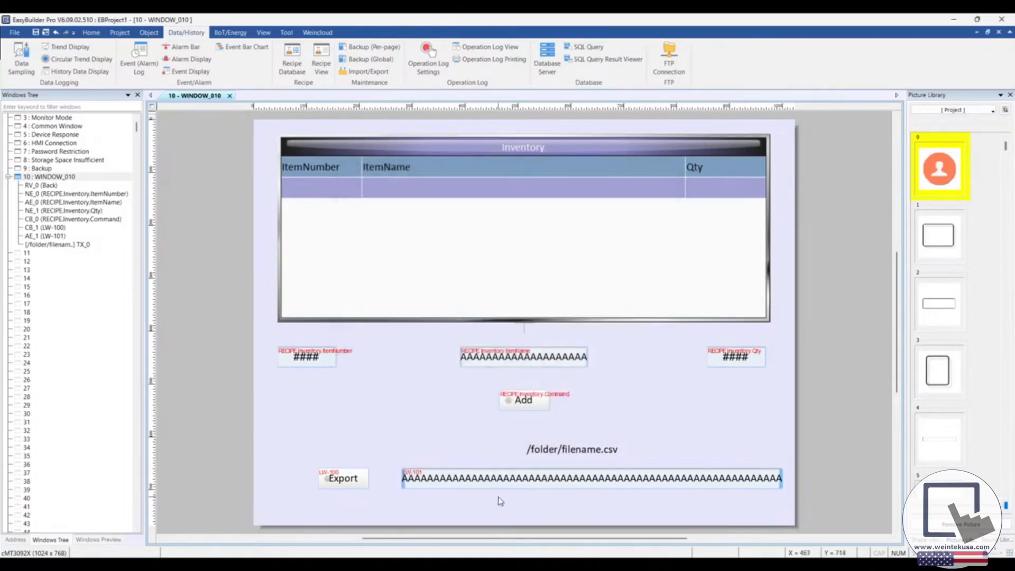
Step: Set the read/write address of the ASCII input object beside the Export button to LW 103
click(509, 478)
double_click(508, 479)
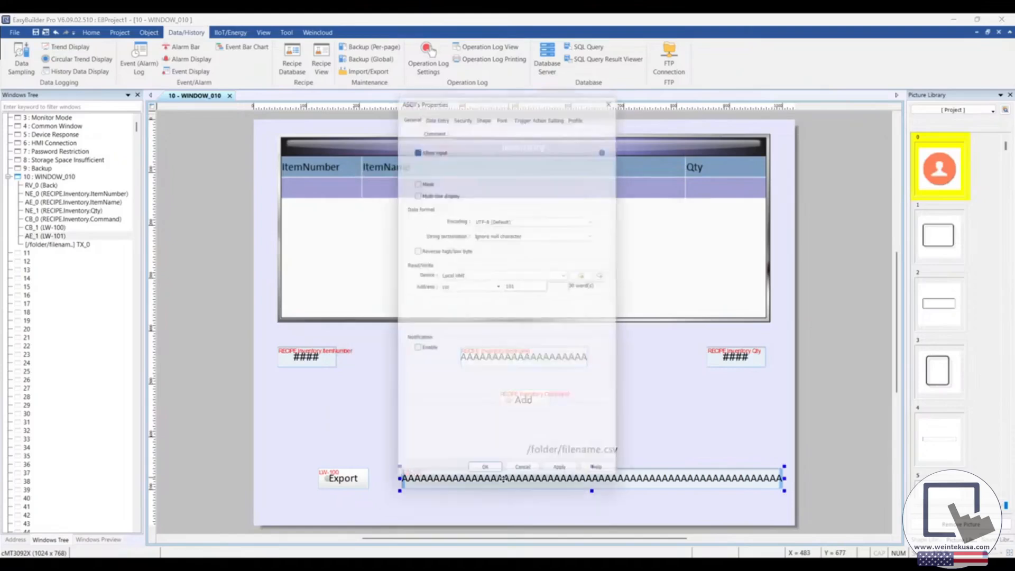
click(534, 286)
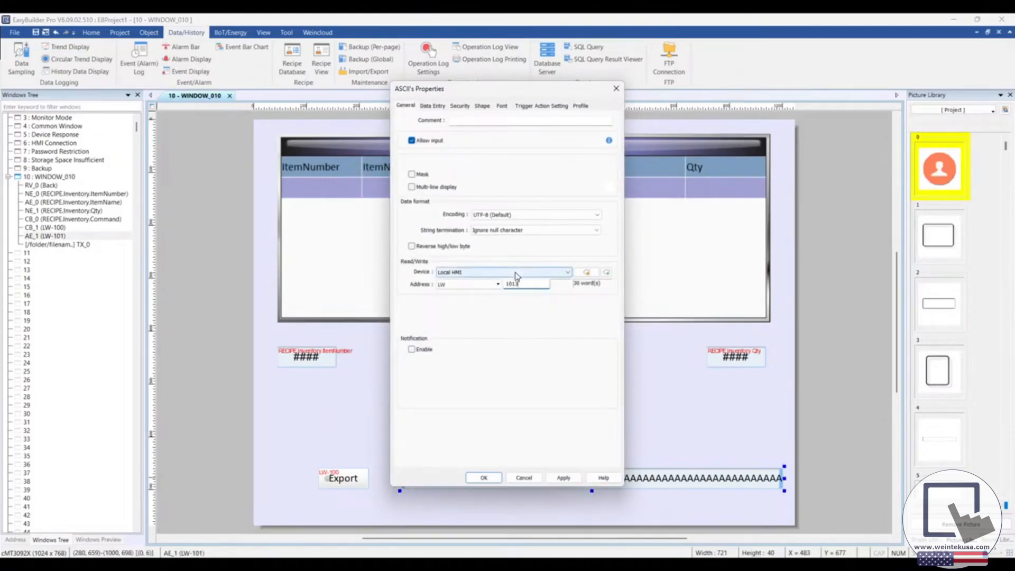
click(485, 478)
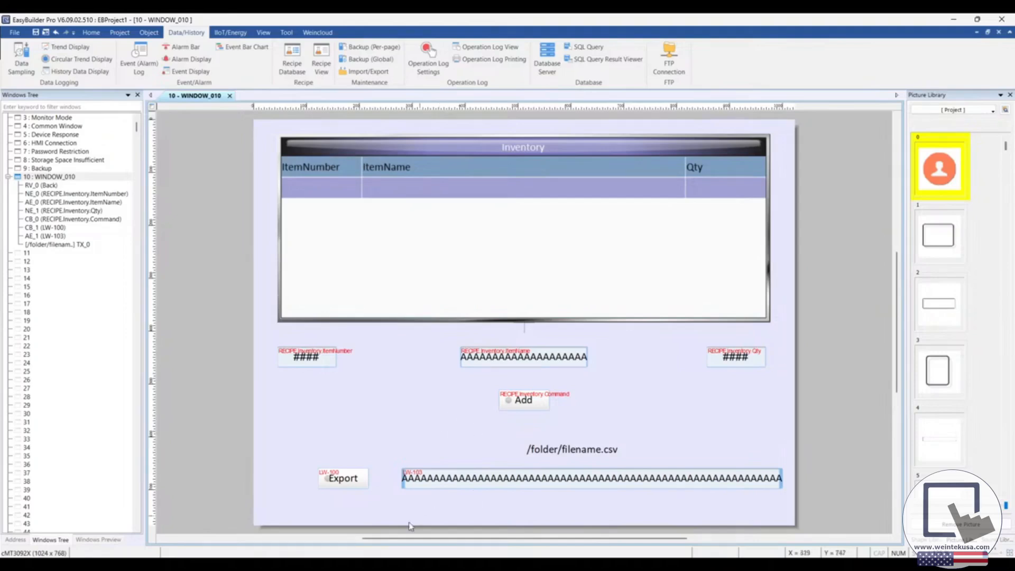
Step: Run the project in offline simulation and maximize the viewer window
click(229, 566)
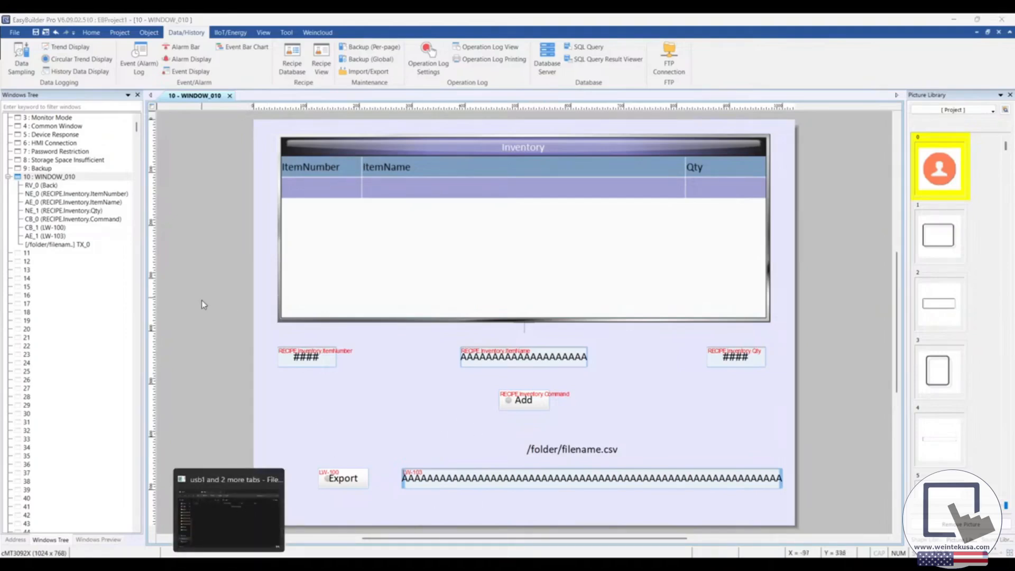
click(145, 33)
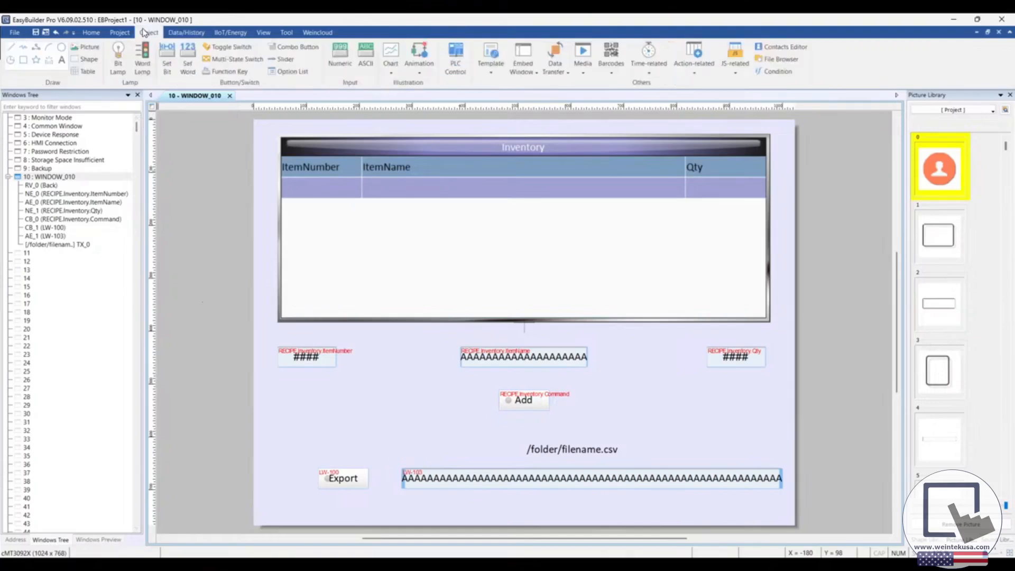
click(120, 33)
click(160, 63)
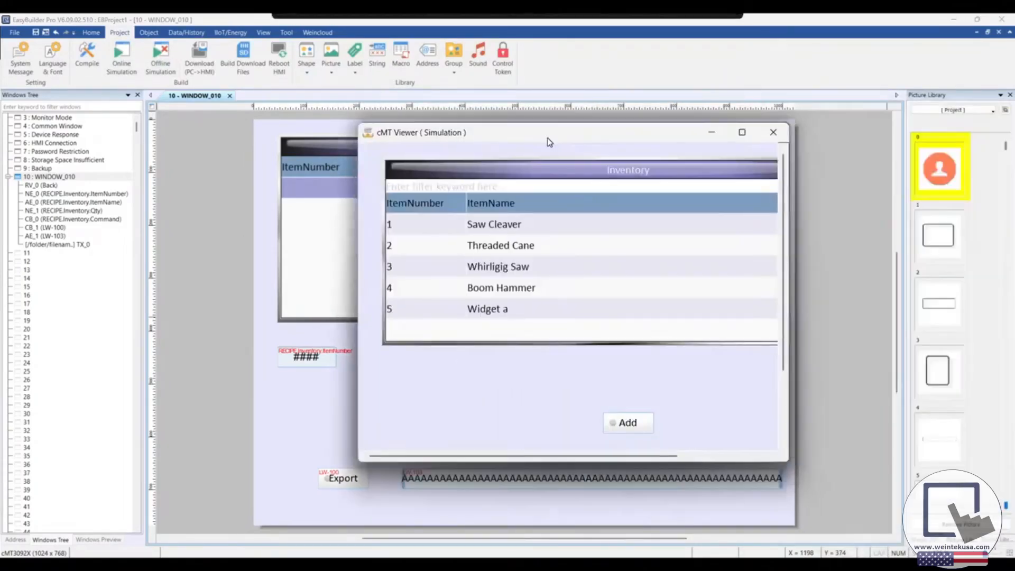
drag(549, 139, 481, 138)
click(676, 135)
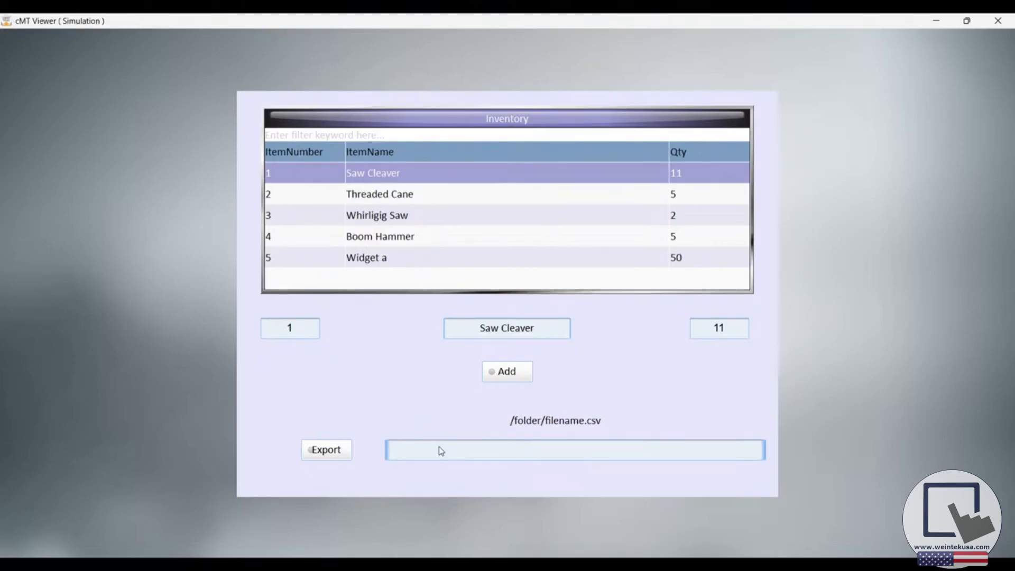
Step: Enter the file path /inventory/tools.csv beside the Export button and export the recipe
text(/inventory)
text(/tools.csv)
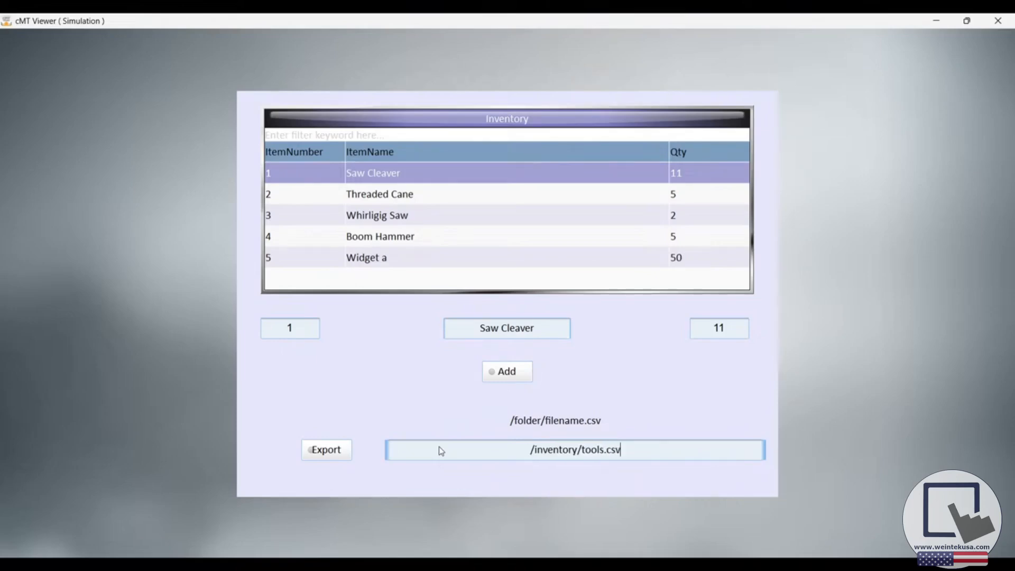
click(339, 450)
Step: Open the exported tools file from the inventory folder inside usb1 to check its contents in Excel
drag(958, 141, 513, 394)
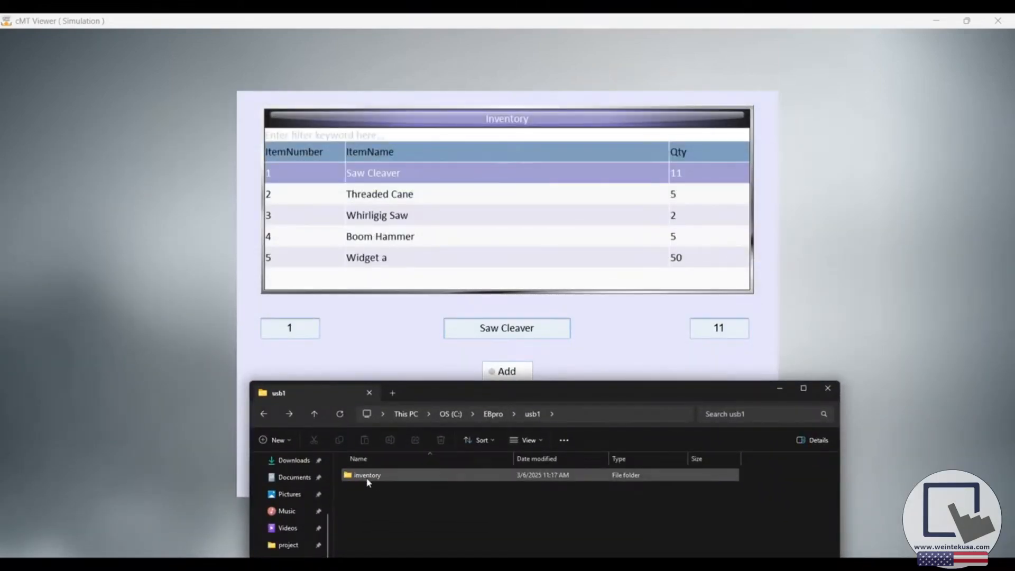
drag(518, 394, 497, 177)
double_click(349, 264)
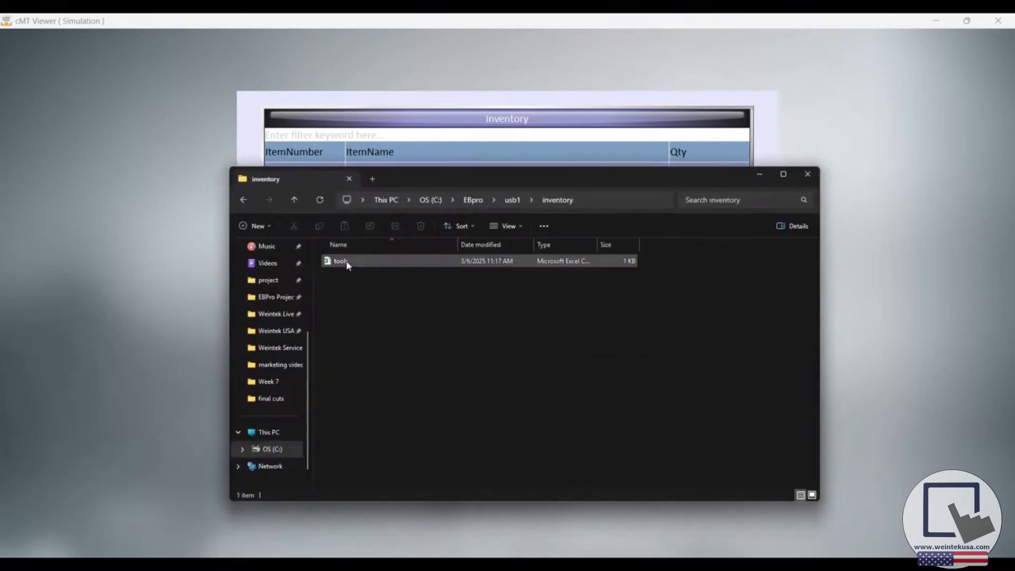
double_click(348, 265)
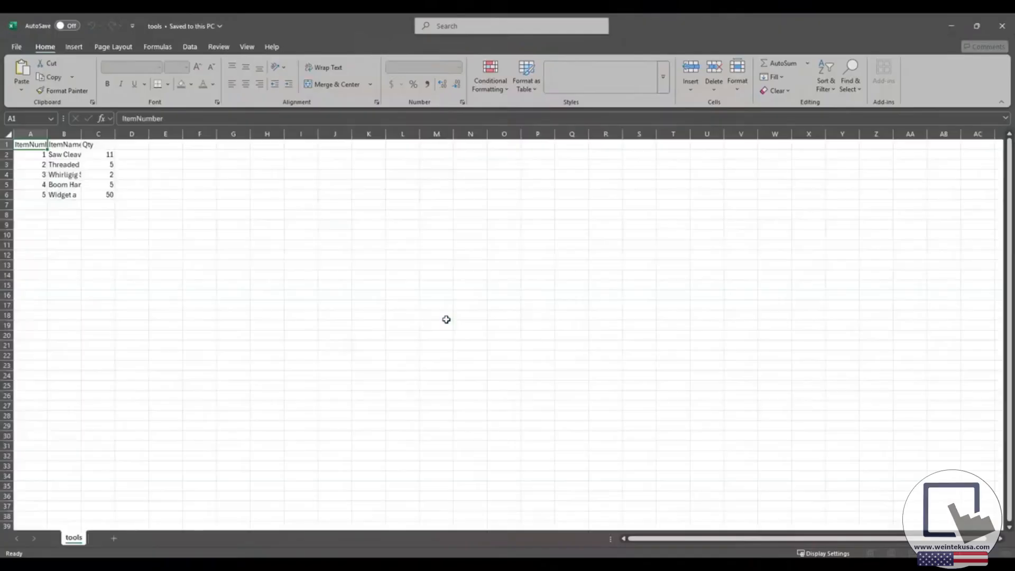
Step: Auto-fit all column widths in the tools sheet and select header row 1
click(9, 147)
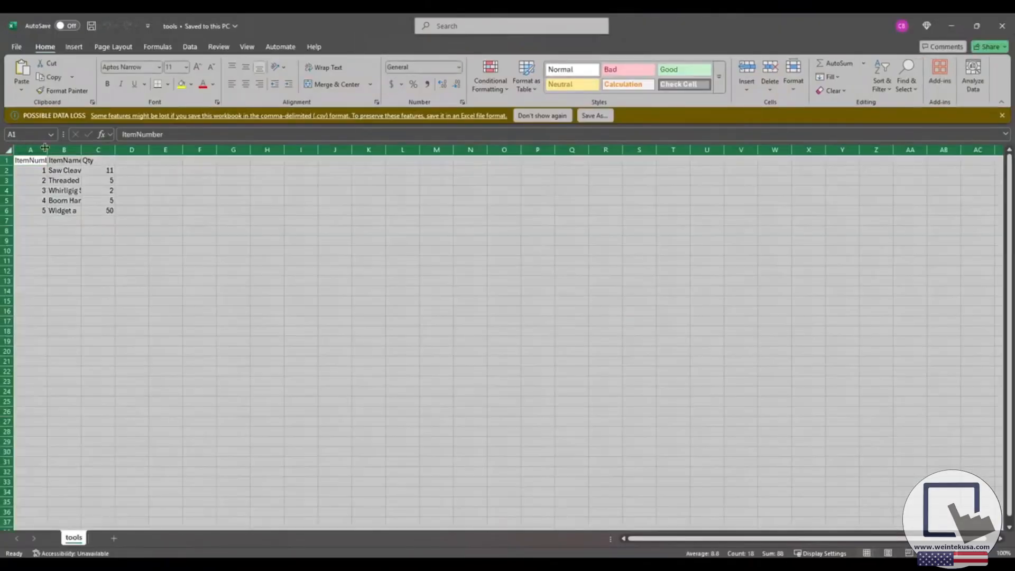
double_click(47, 149)
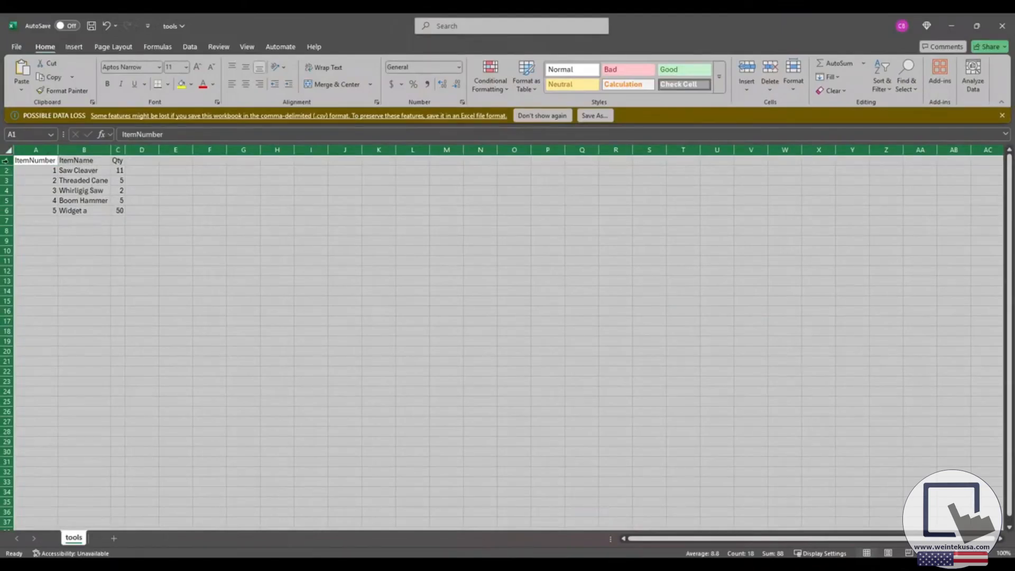
click(7, 160)
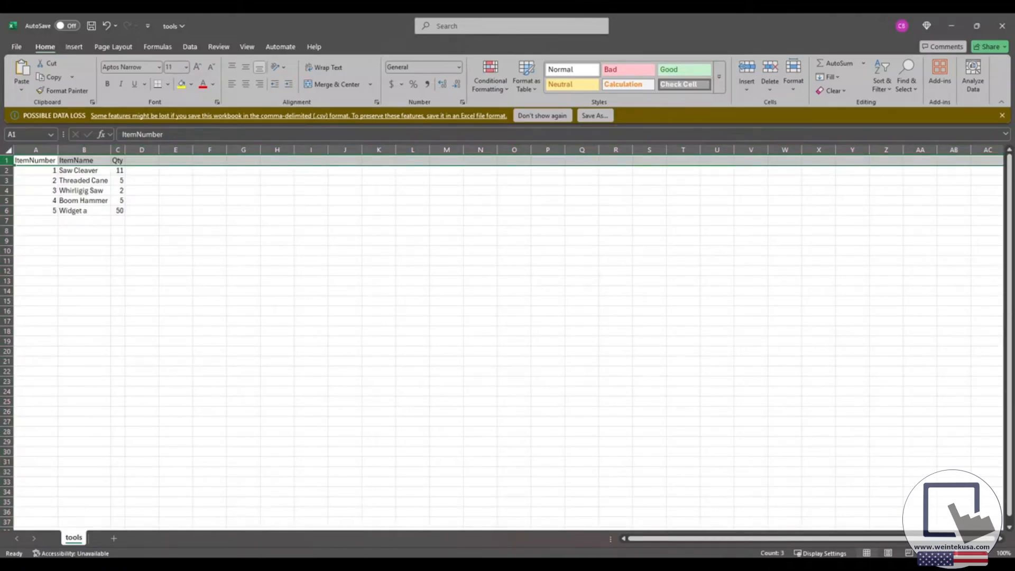
Step: Switch to the web browser showing the Weintek USA Forum's latest topics
click(298, 567)
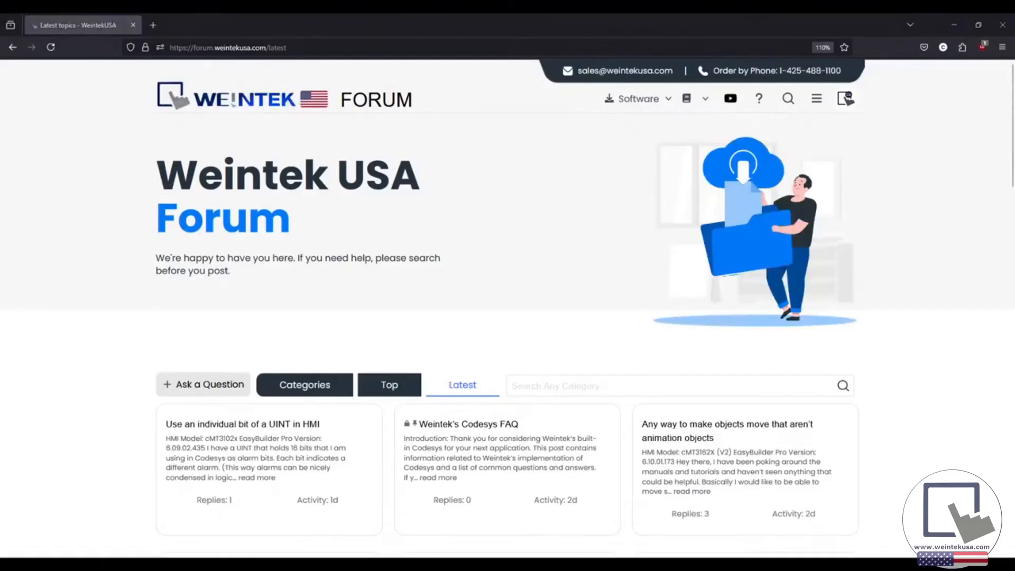